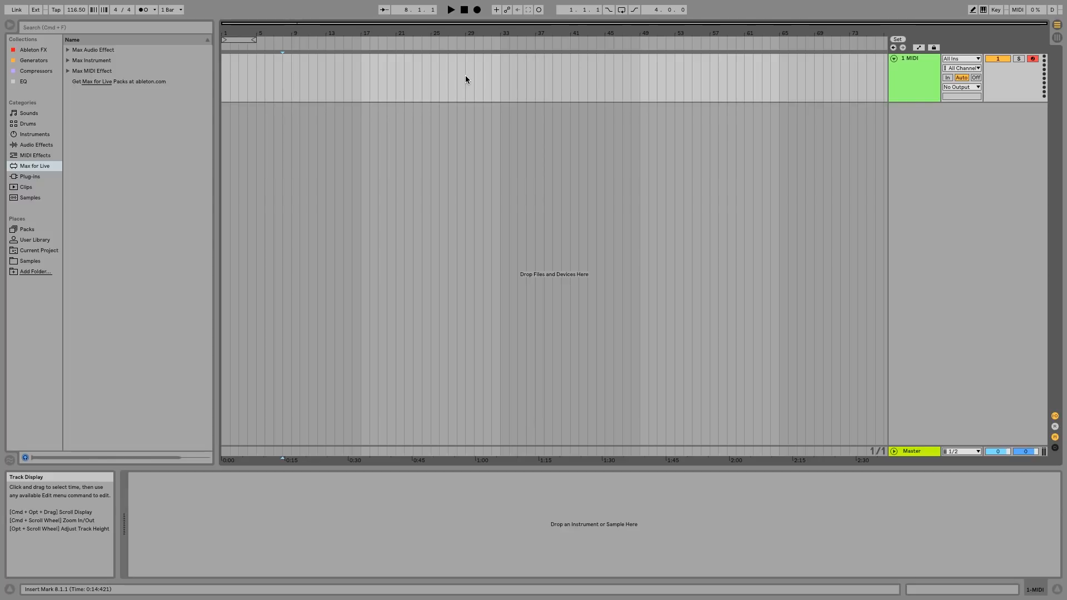
Create an empty eight-bar MIDI clip from bar 29 to 37 on the MIDI track and loop that range
drag(464, 69, 471, 69)
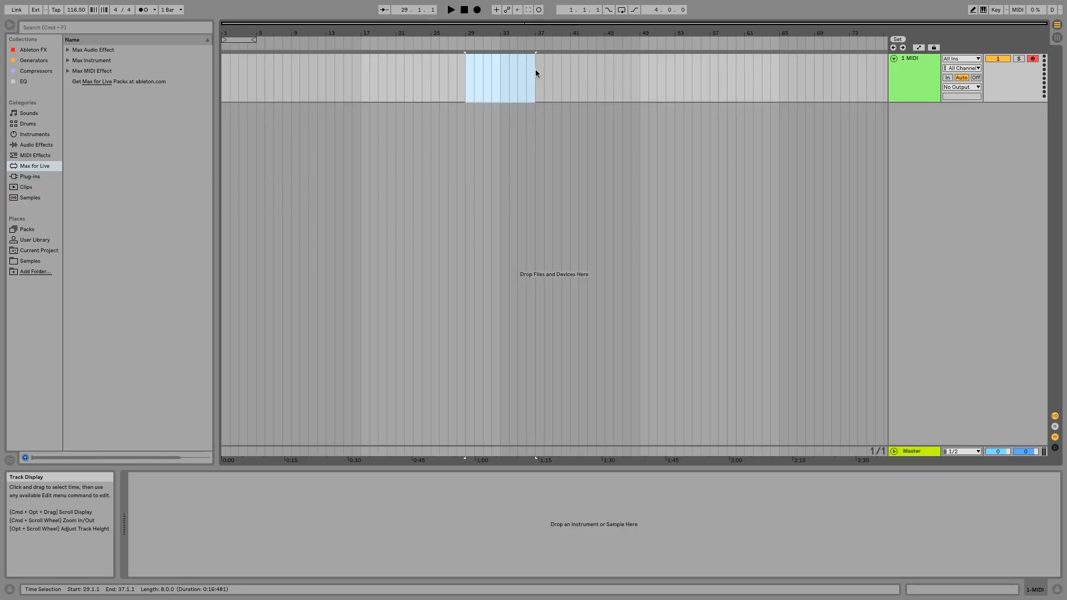
key(super+shift+m)
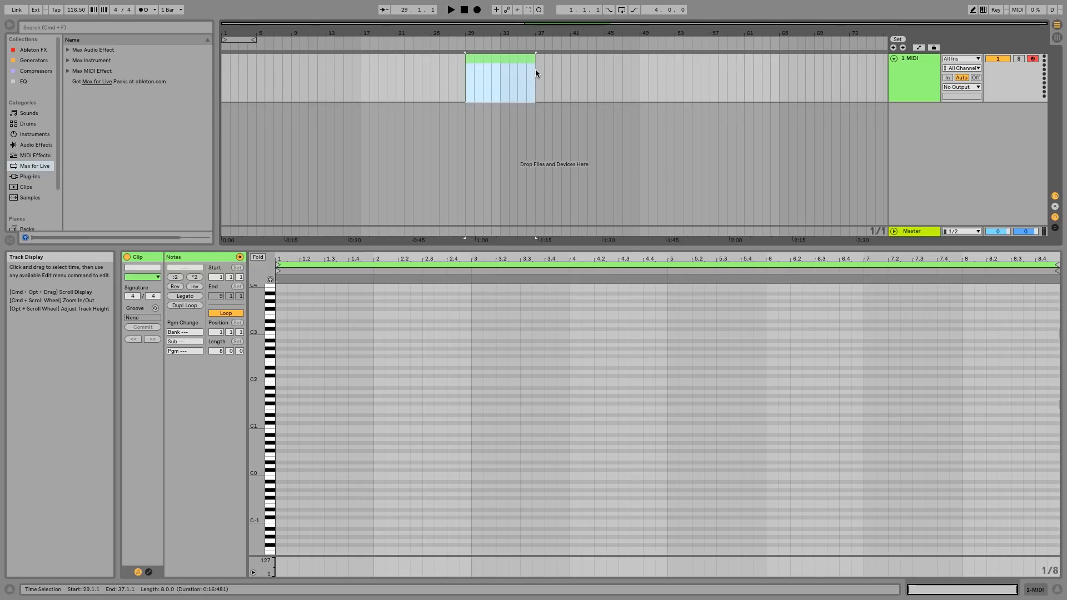
key(super+l)
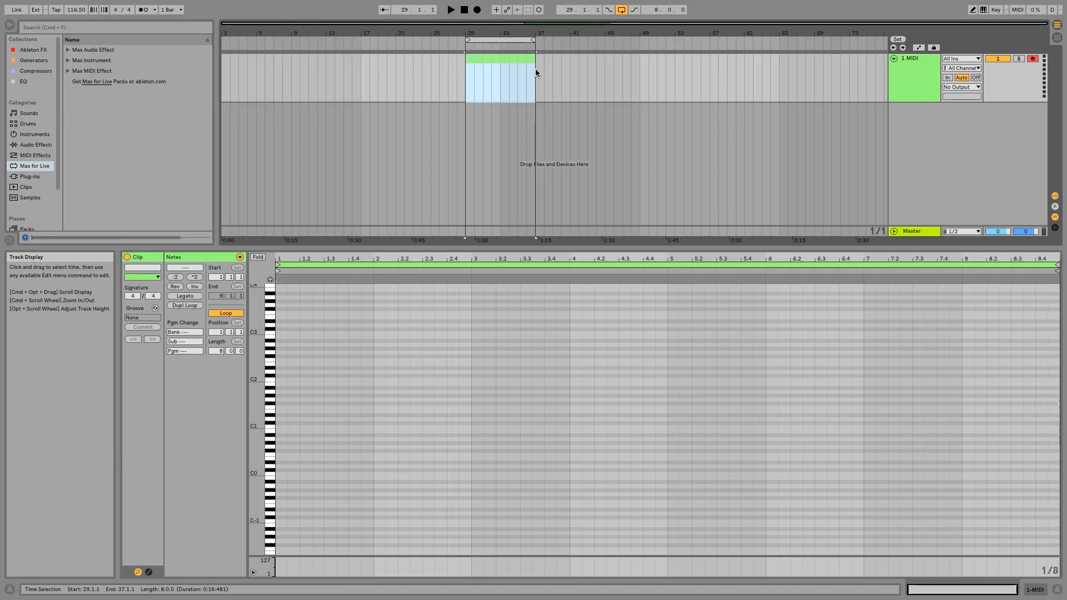
Load the 808 Core Kit from the drum library onto the MIDI track
click(38, 119)
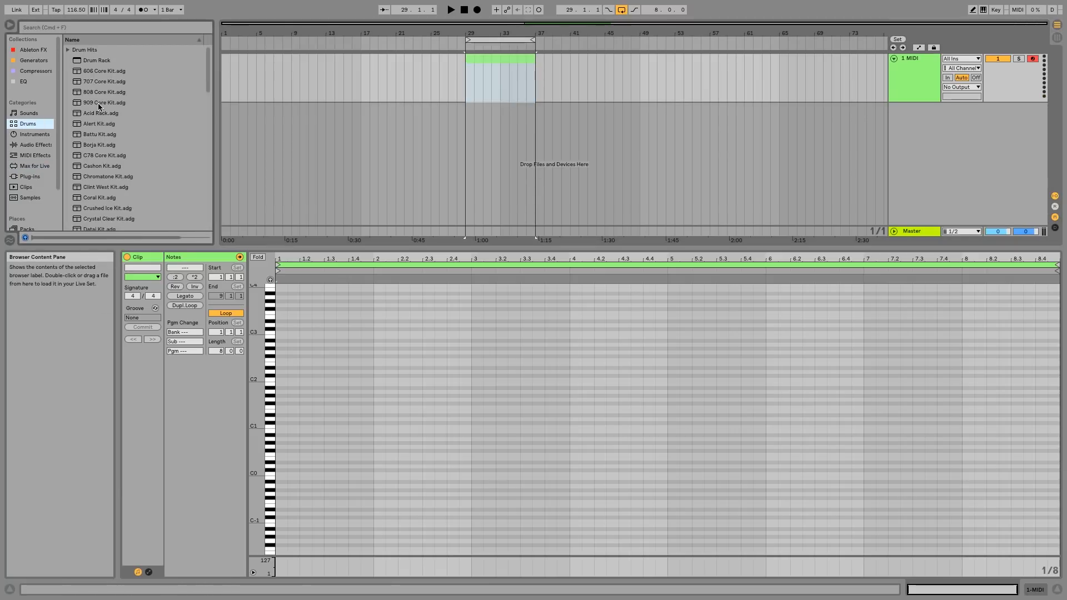
drag(103, 92, 282, 89)
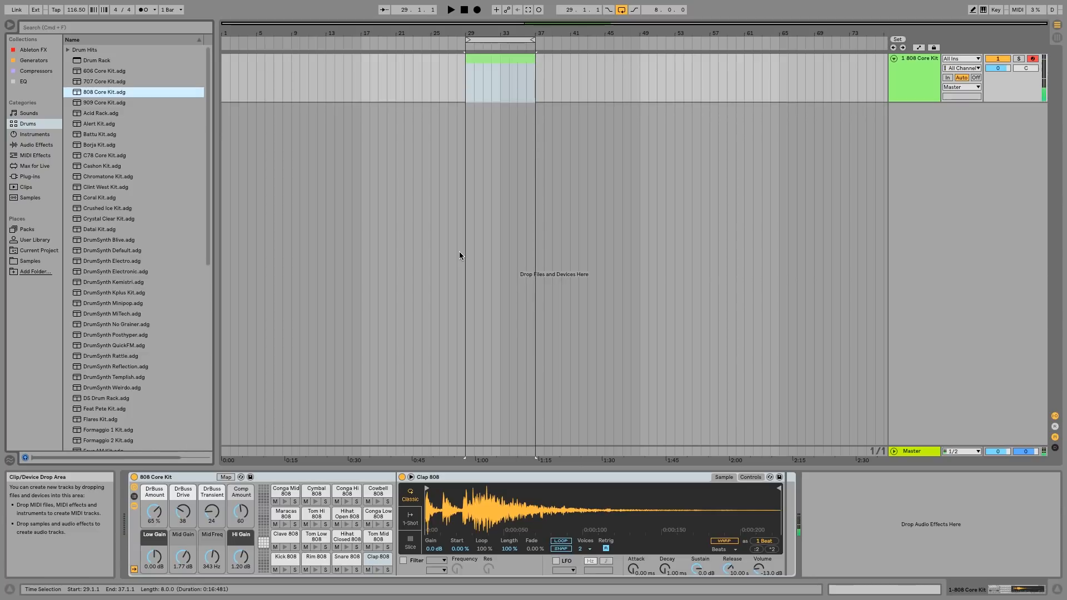
Capture the played drum notes into the arrangement and delete the leftover empty clip from bar 32 to 37
click(530, 11)
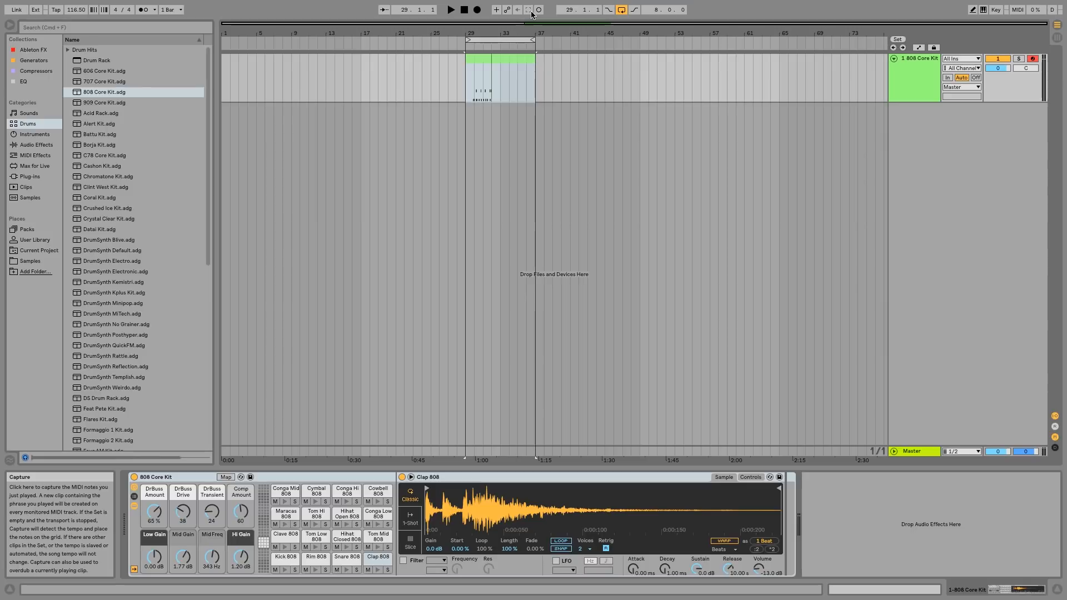
click(497, 64)
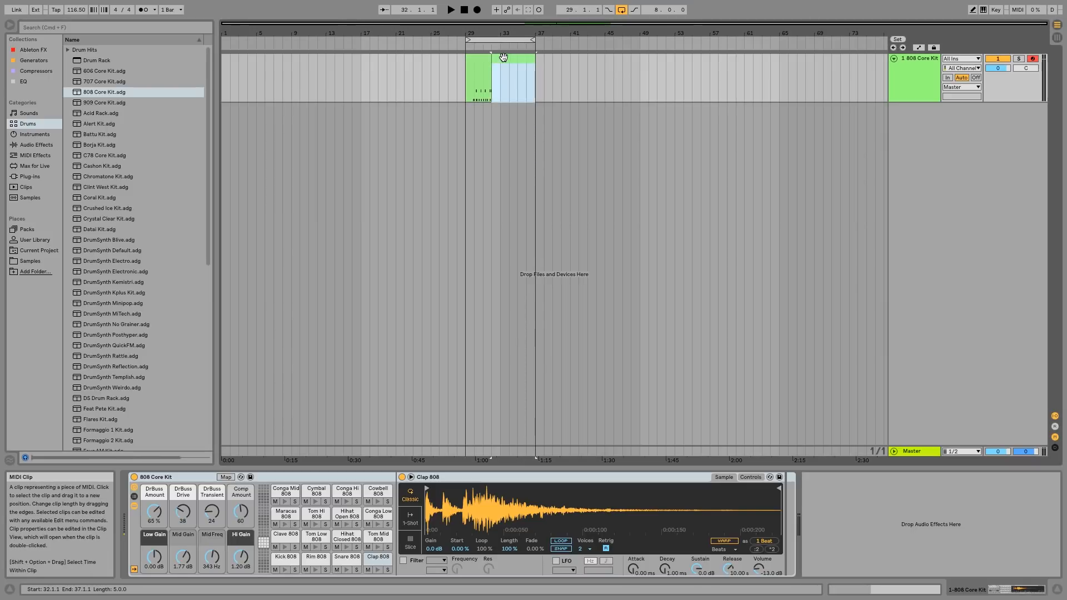
key(Delete)
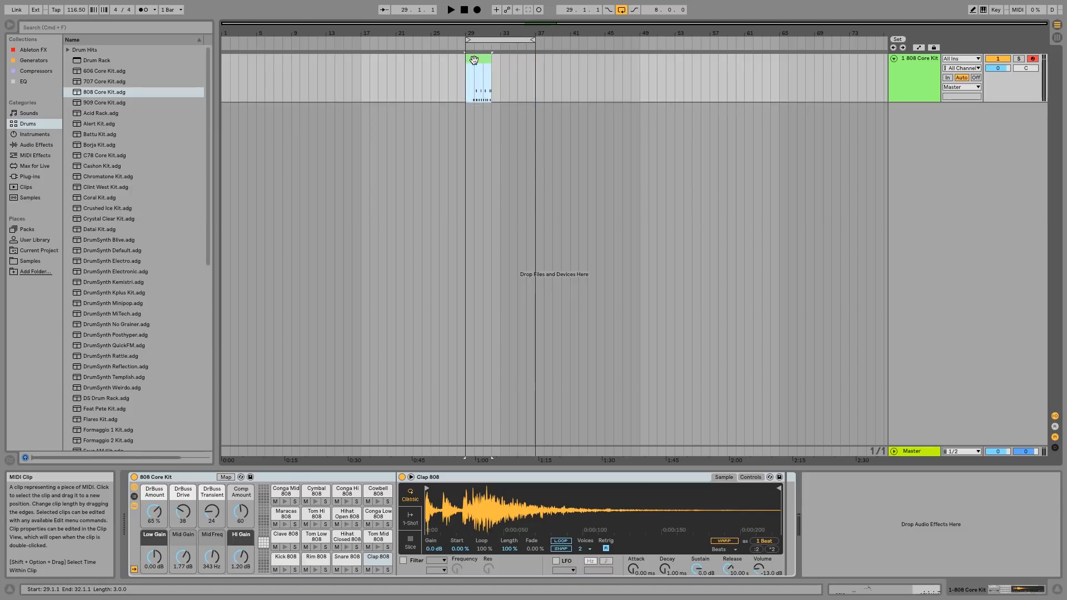
Open the captured clip's notes and consolidate the three-bar clip so it starts at 1.1.1
double_click(468, 90)
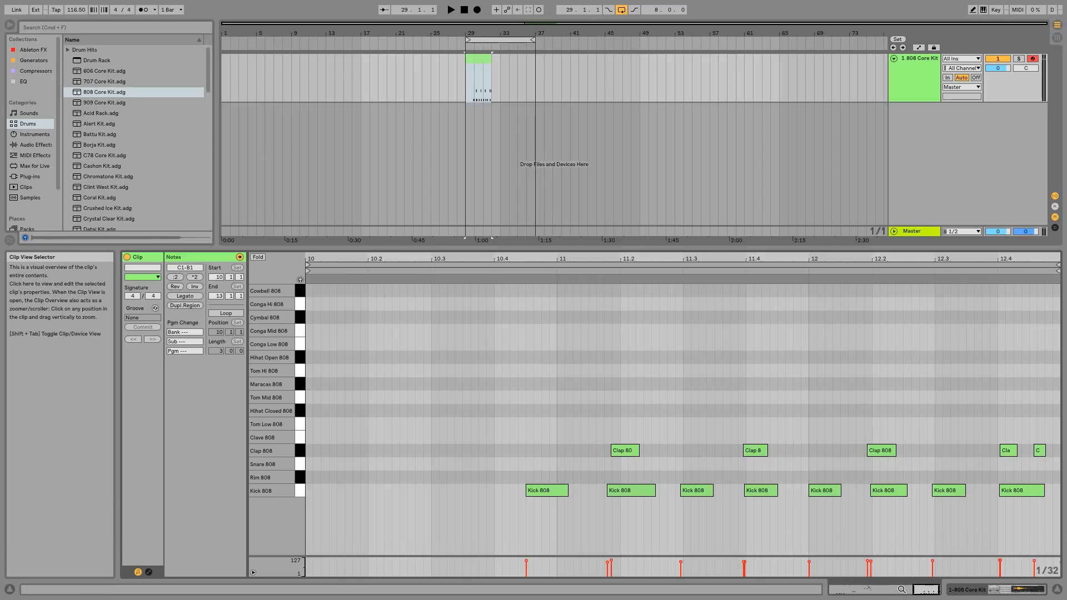
mouse_move(926, 590)
mouse_down()
mouse_move(850, 590)
mouse_move(926, 590)
mouse_up()
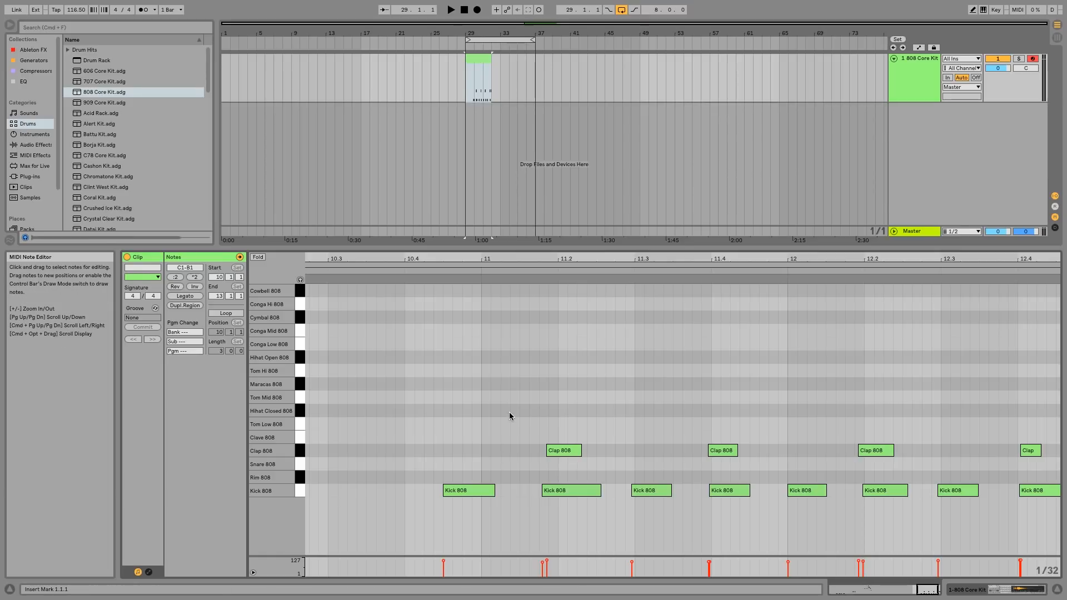
click(476, 58)
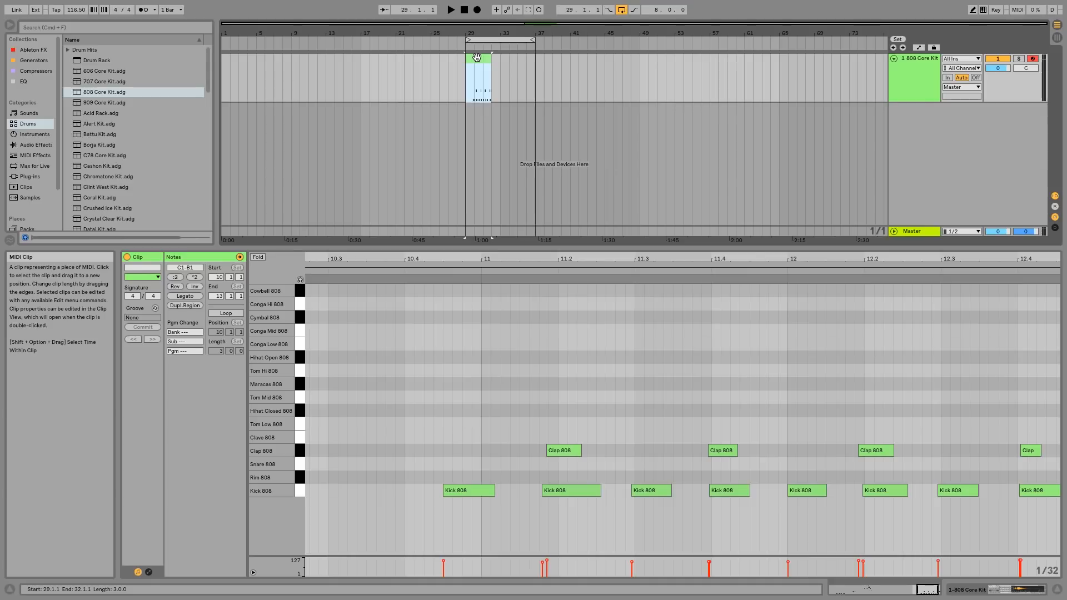
key(super+j)
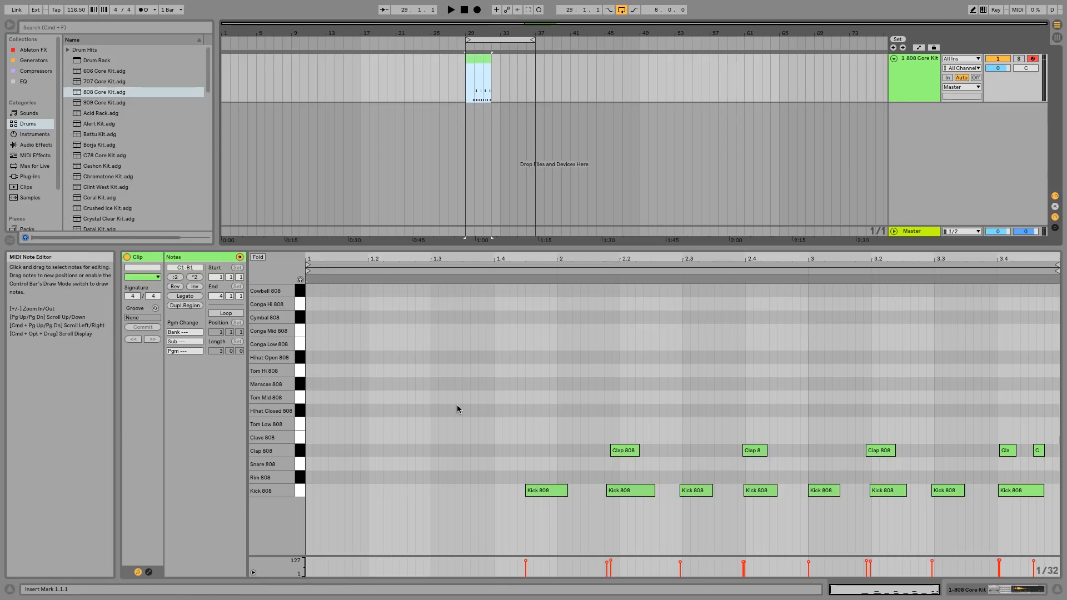
Select all the clip's notes and nudge them earlier until the first kick starts at 1.1.1
drag(464, 405, 825, 351)
click(825, 351)
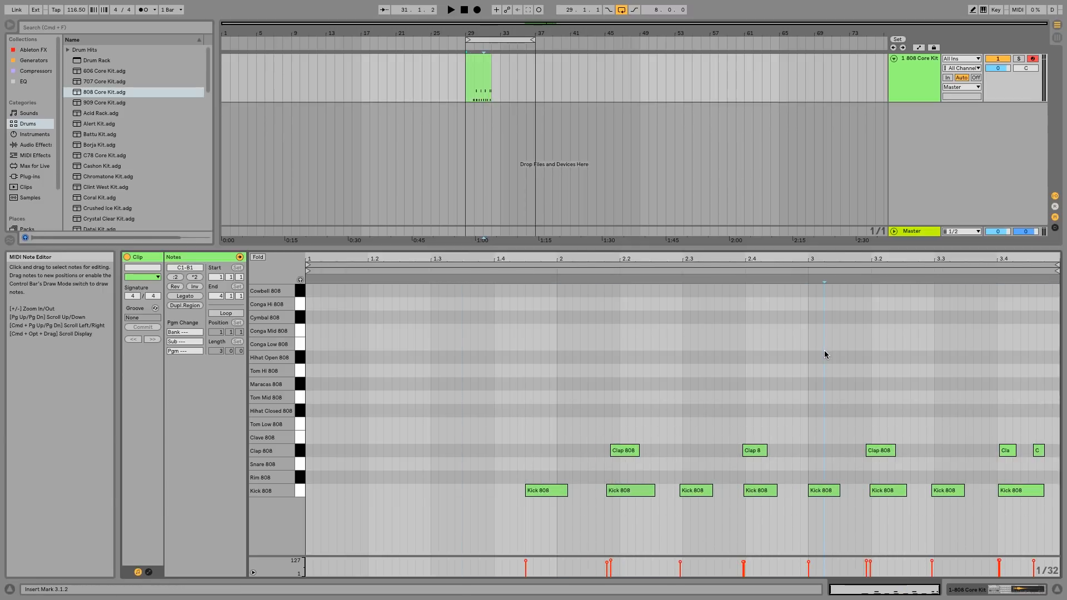
key(ctrl+a)
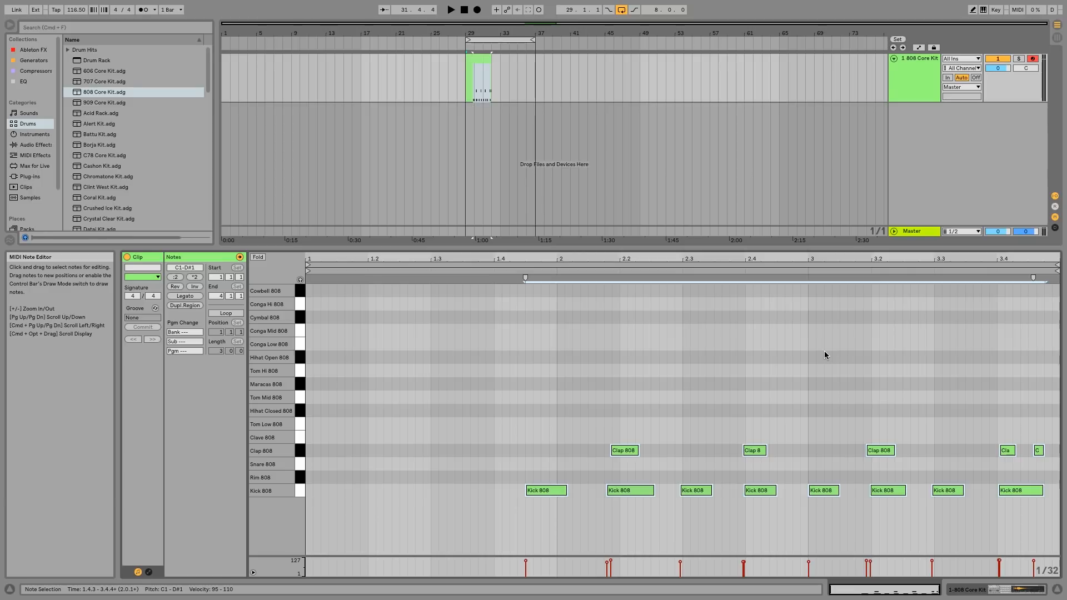
key(Left)
key(Left)
key(Left)
key(Left)
key(Left)
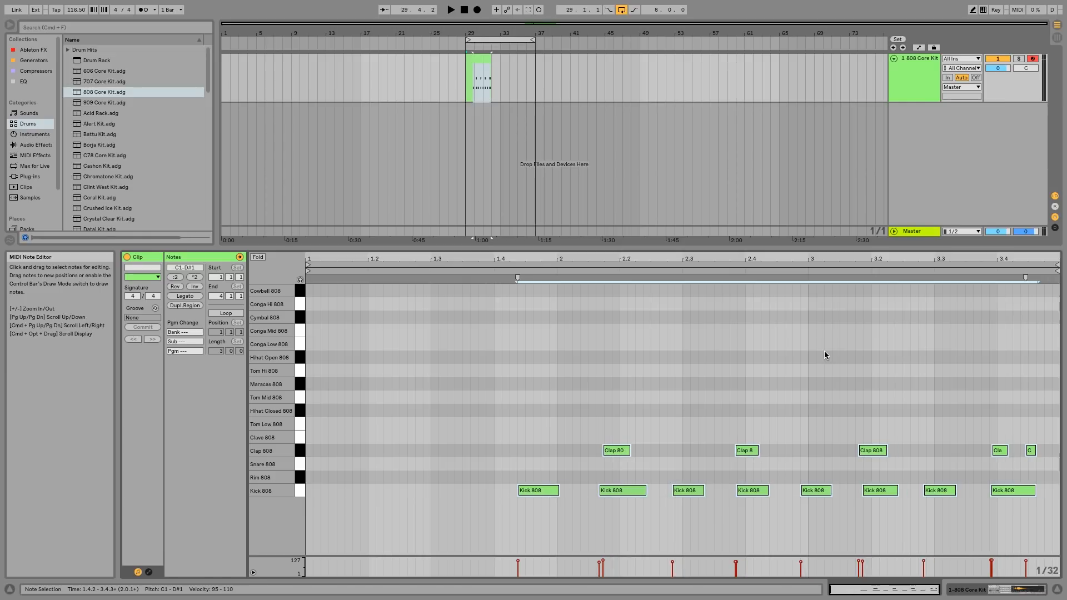
key(Left)
key(Left)
key(Left)
key(Left)
key(Left)
key(Left)
key(Left)
key(Left)
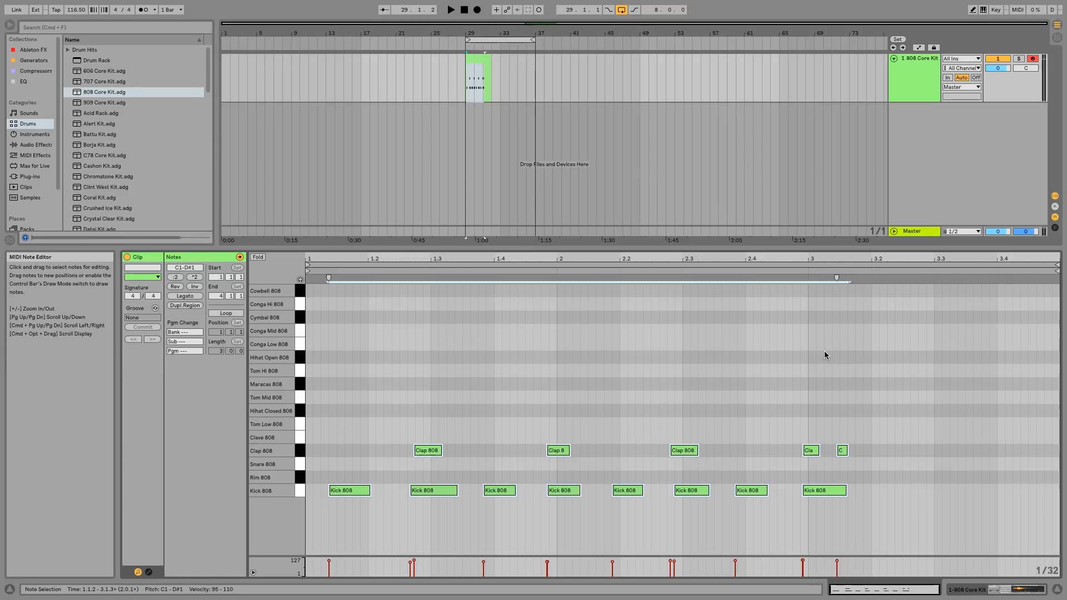
key(Left)
key(Left)
key(Left)
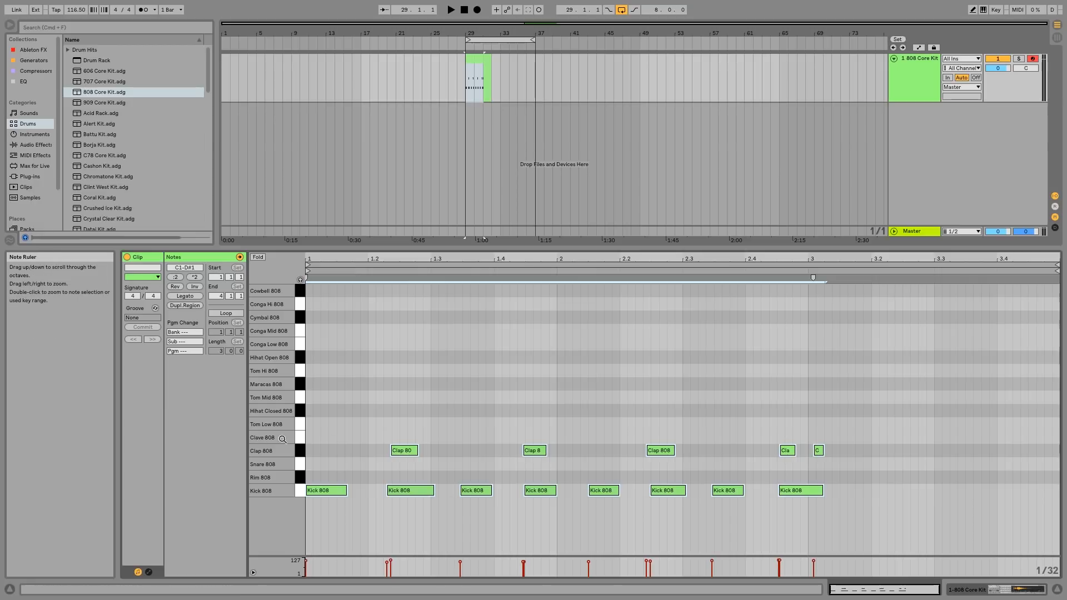
Nudge every note after the first kick earlier so that the second kick lands at beat 1.2
click(357, 428)
drag(395, 429, 858, 528)
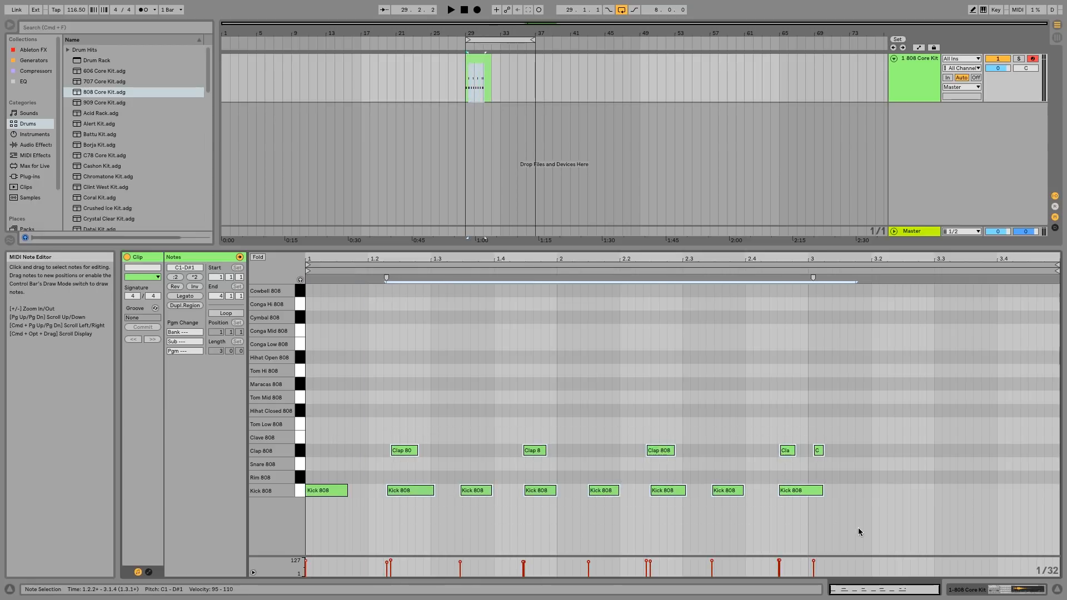
key(Left)
key(Left)
key(Left)
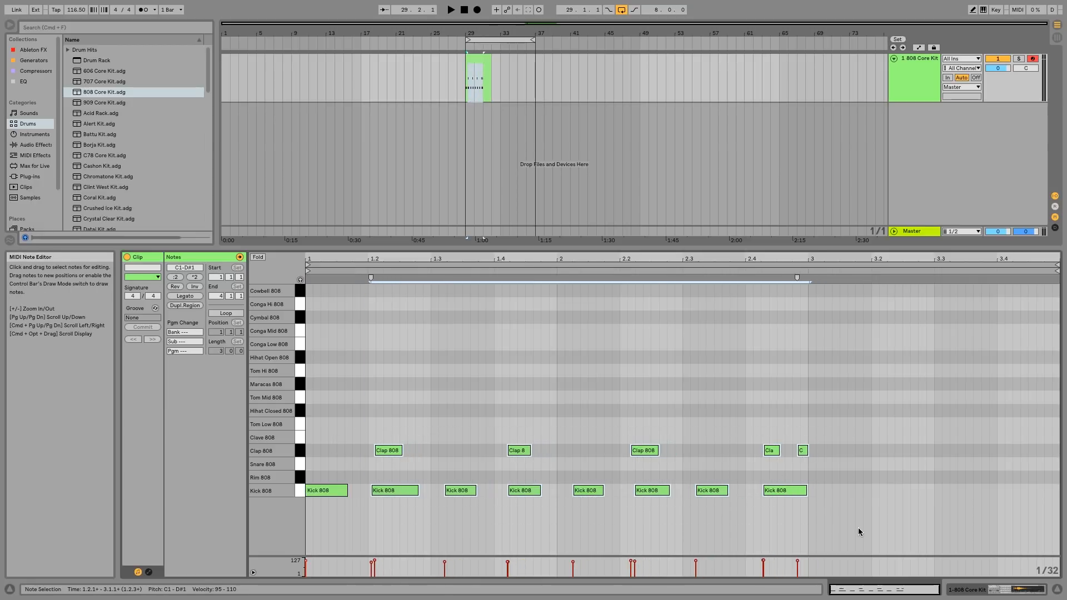
click(456, 509)
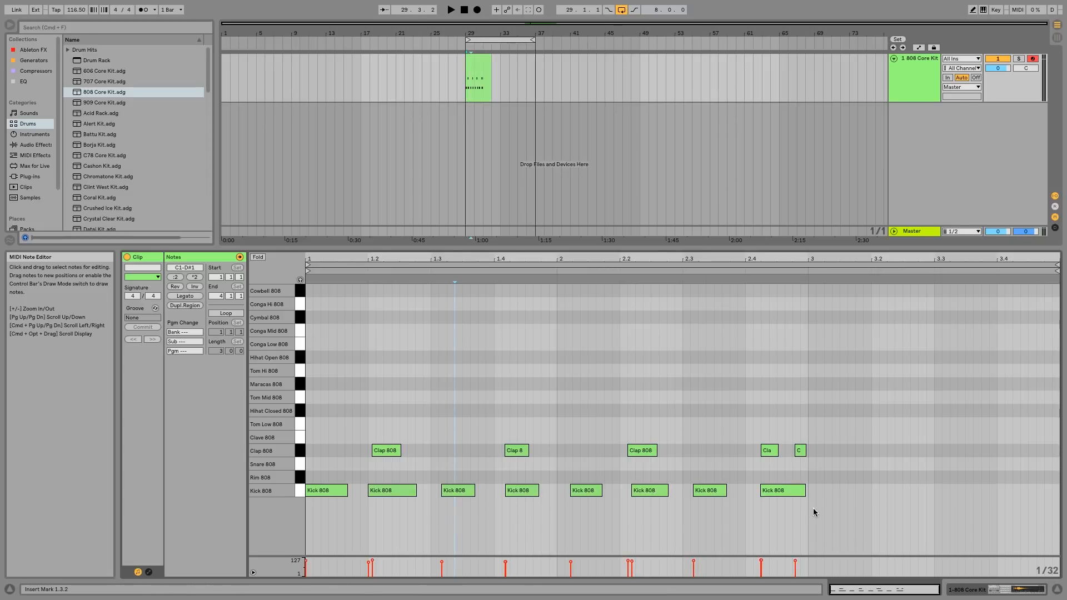
Quantize the start and end of all the kick and clap notes to 1/16 with an amount of 100%
drag(847, 513, 338, 416)
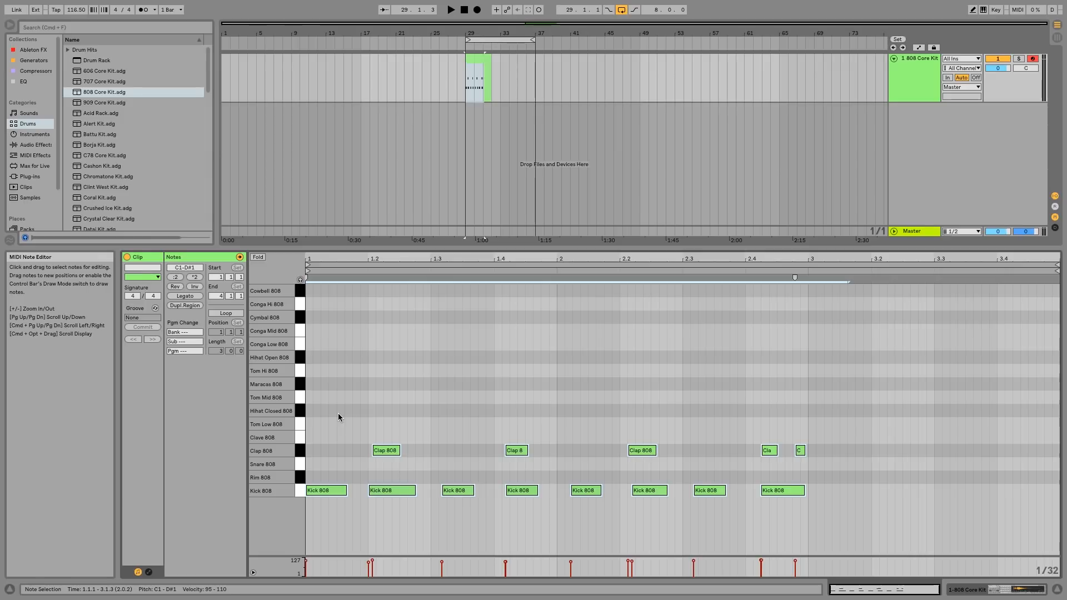
key(super+u)
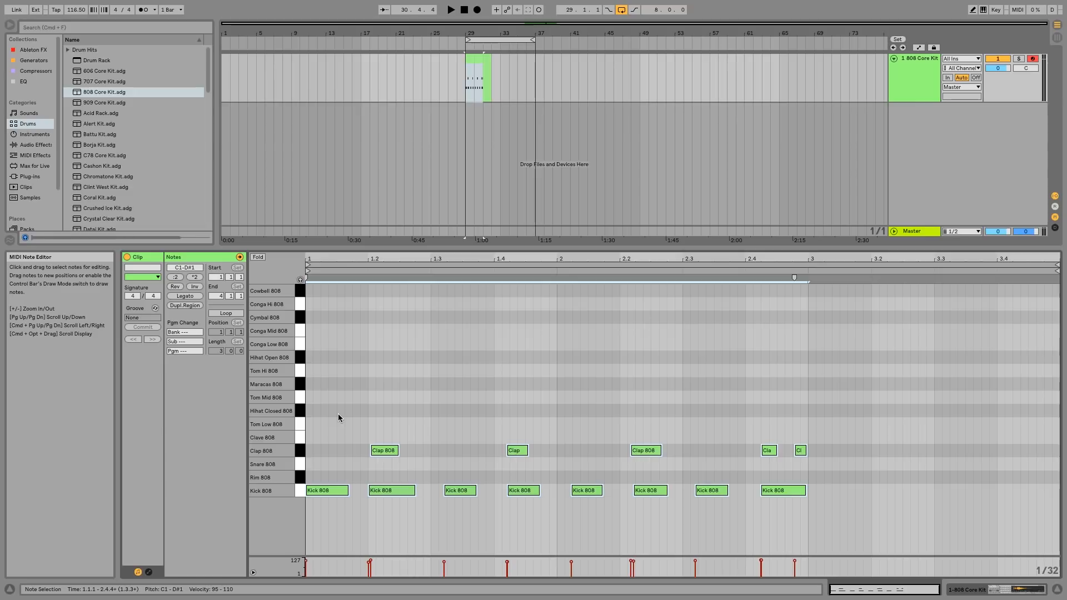
key(super+shift+u)
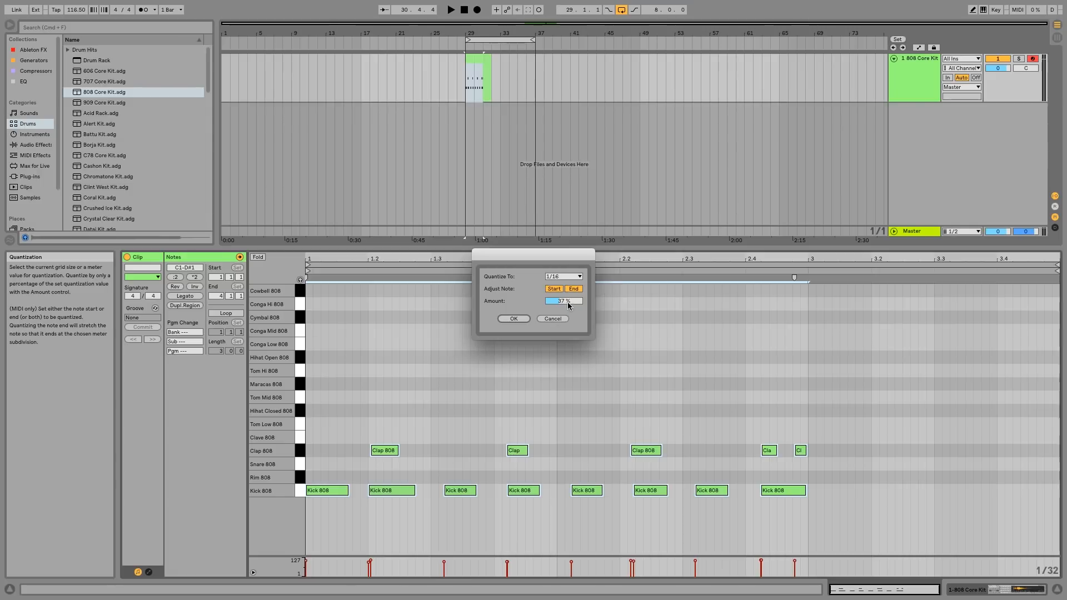
drag(567, 301, 567, 266)
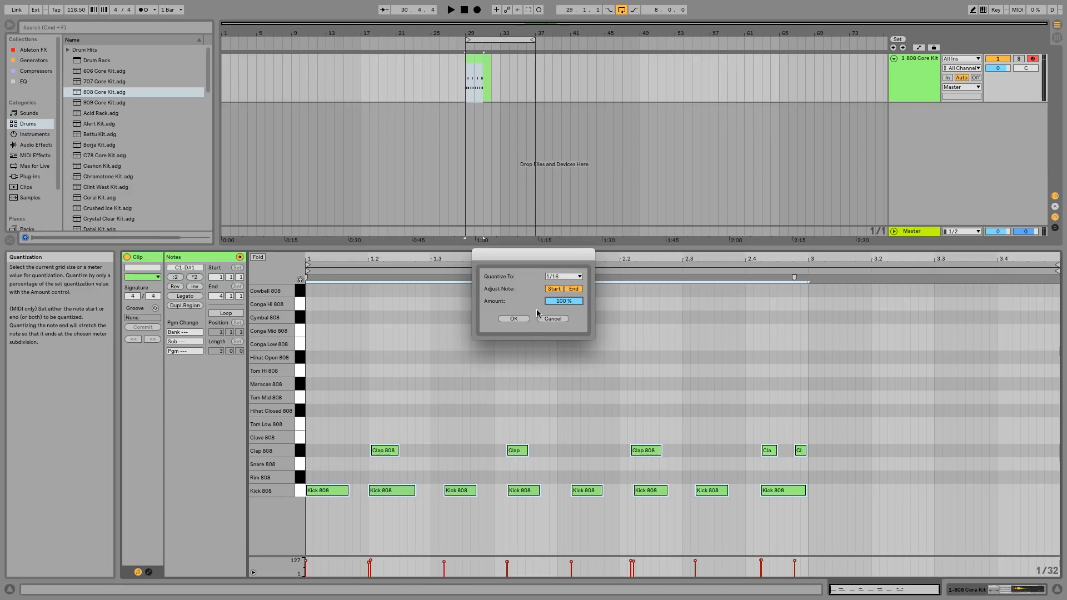
click(520, 320)
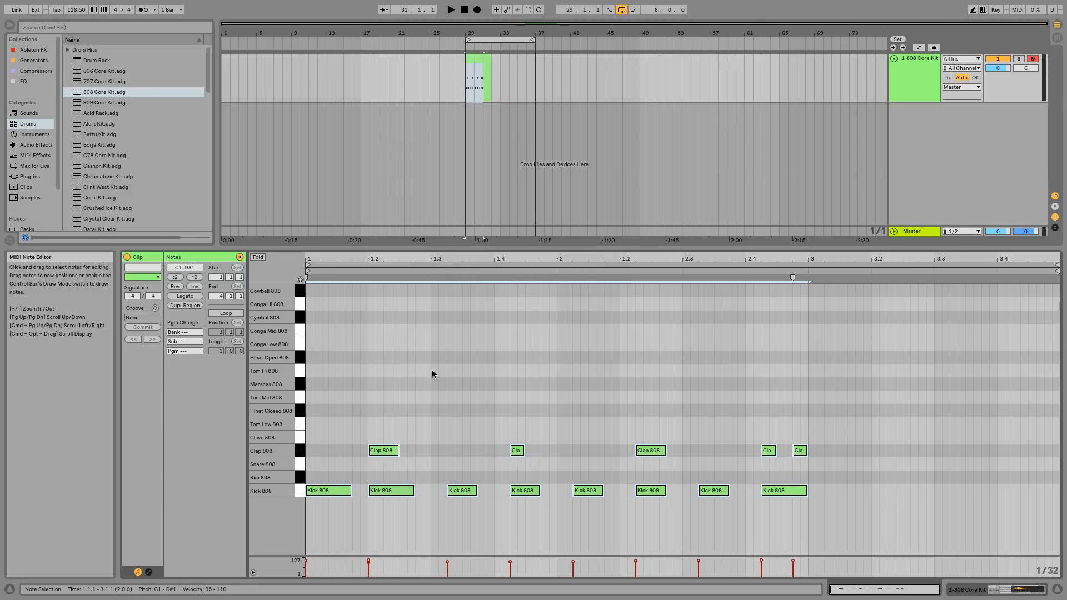
Move the three middle kicks and the second clap earlier so the group starts at beat 1.3
click(466, 447)
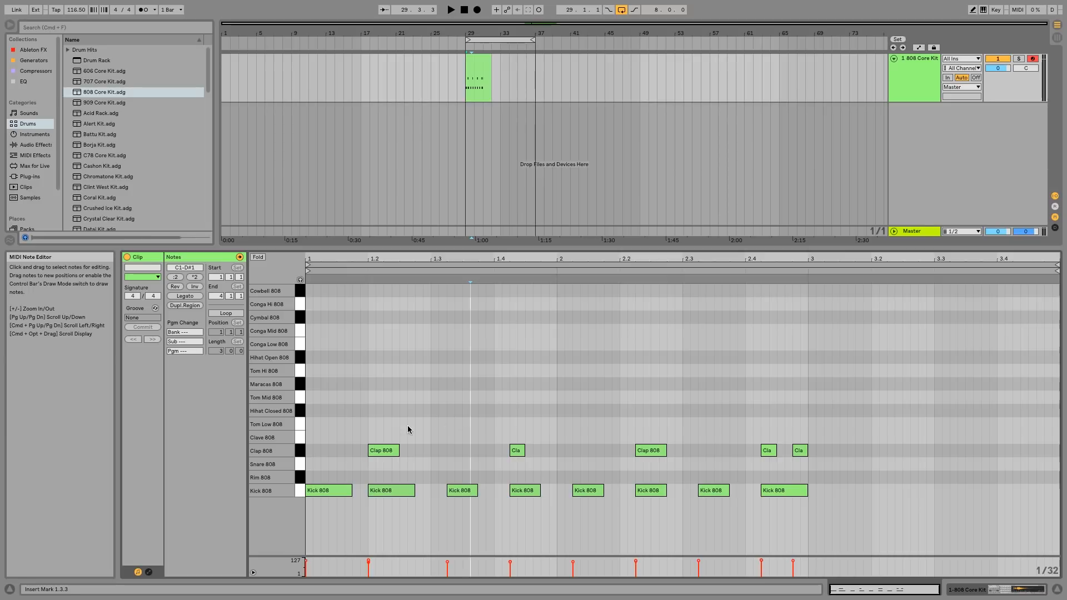
drag(452, 425, 605, 513)
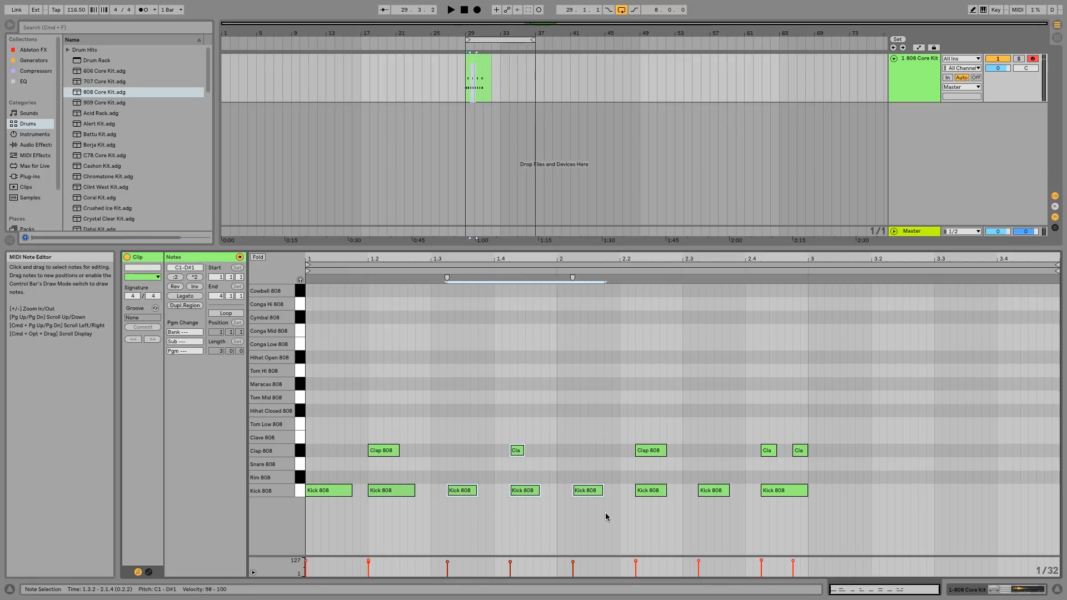
key(Left)
key(Left)
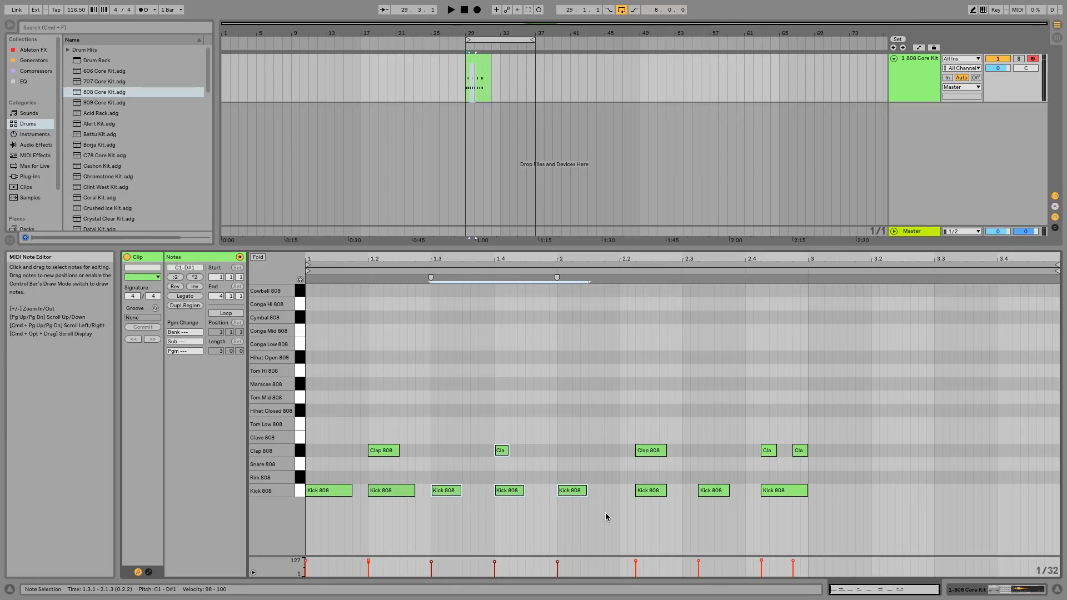
Move the last three kicks and last three claps earlier so the group starts at beat 2.2
drag(631, 511, 761, 395)
click(768, 395)
drag(850, 389, 625, 516)
key(Left)
key(Left)
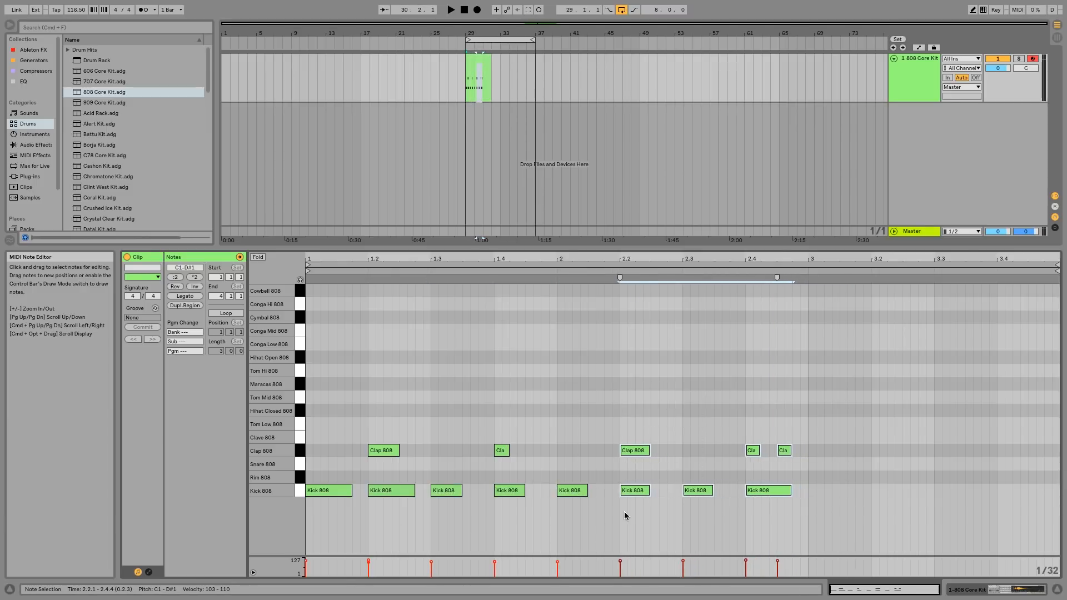
click(624, 512)
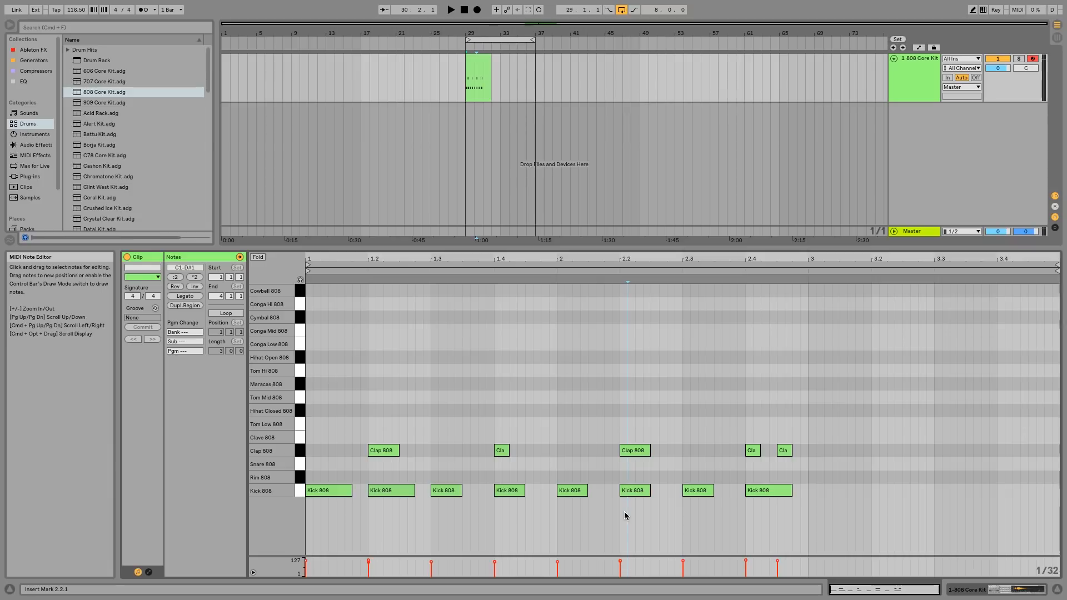
Select all the kick and clap notes and transpose them up eight semitones to Maracas 808 and Conga Low 808
drag(811, 531, 315, 358)
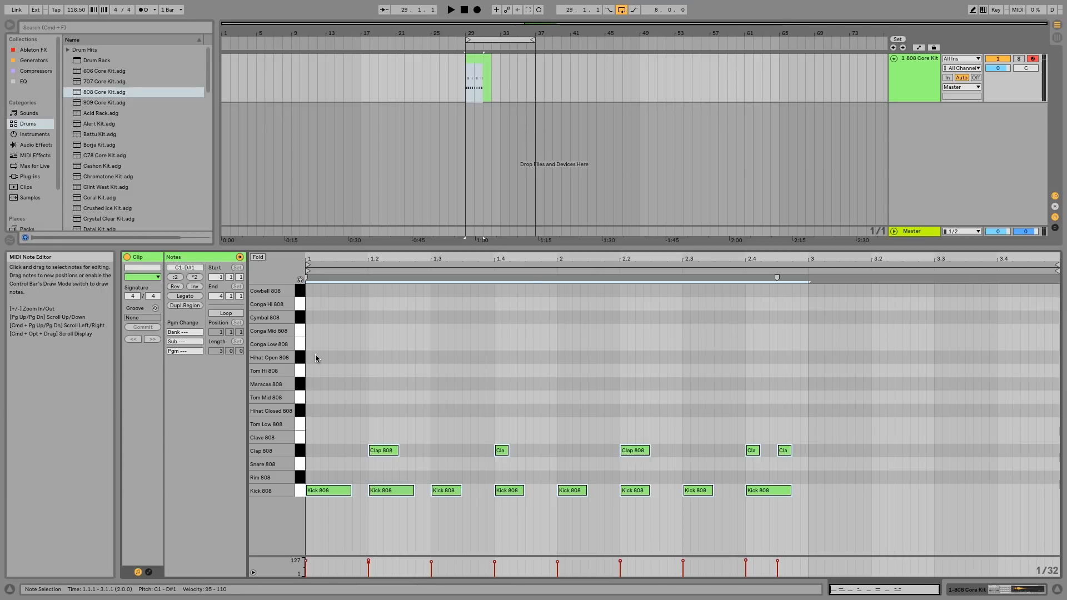
key(Up)
key(Up)
key(Up)
key(Up)
key(Up)
key(Up)
key(Up)
key(Up)
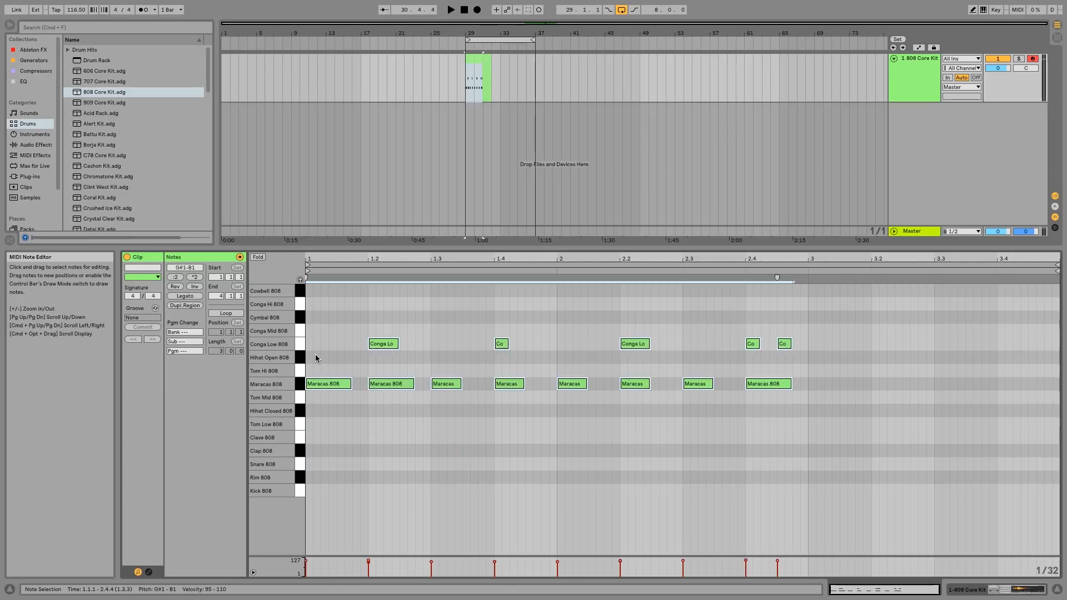
Transpose the selected notes back down eight semitones to Kick 808 and Clap 808
key(Down)
key(Down)
key(Down)
key(Down)
key(Down)
key(Down)
key(Down)
key(Down)
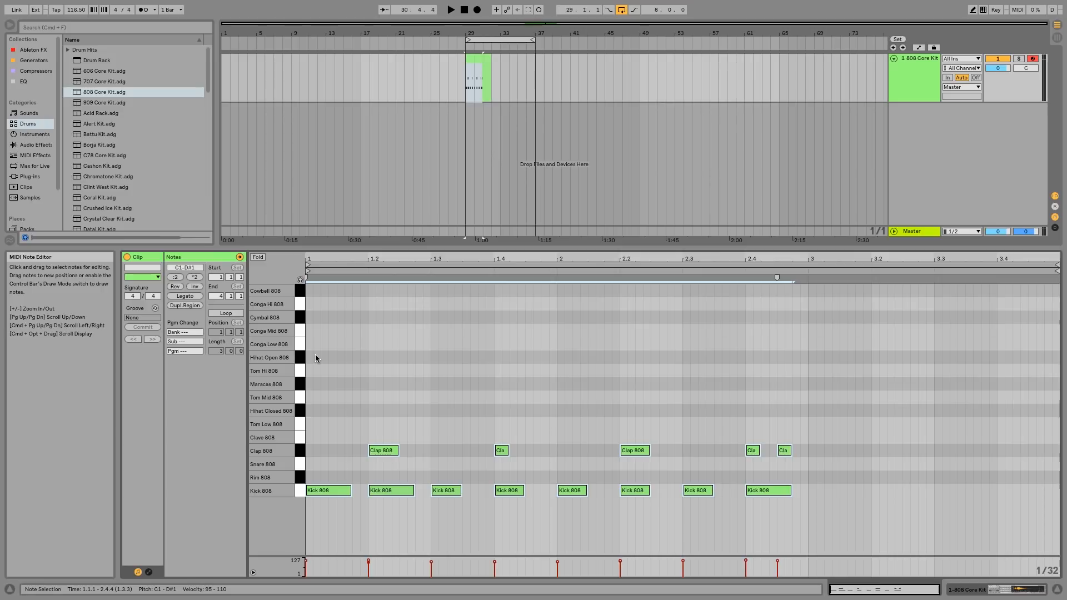
Transpose the selected notes up one octave and down one semitone to Conga Low 808 and Conga Hi 808
key(shift+Up)
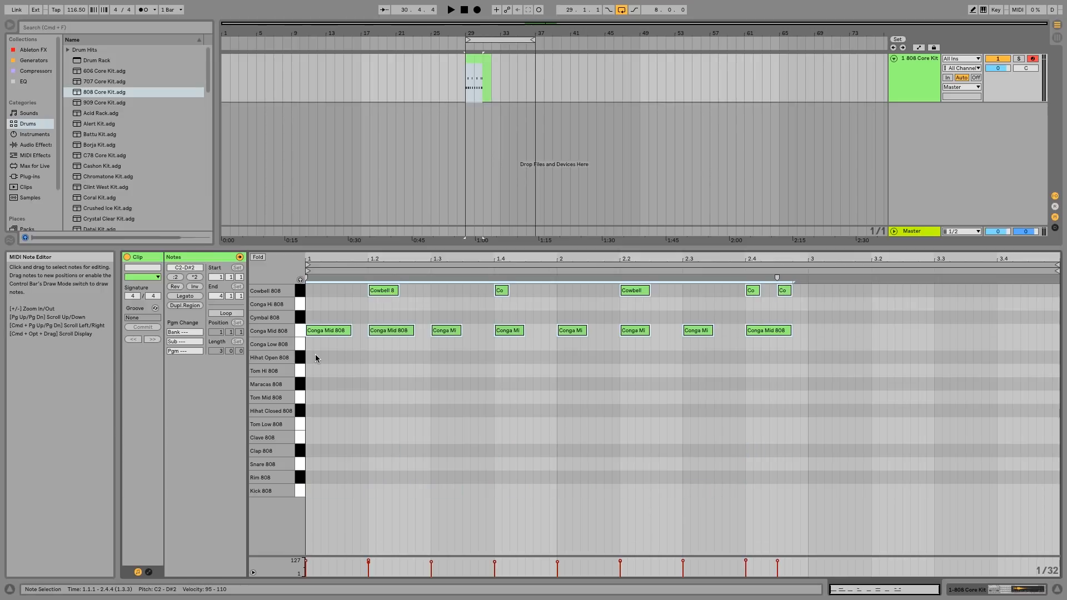
key(shift+Down)
key(shift+Up)
key(Down)
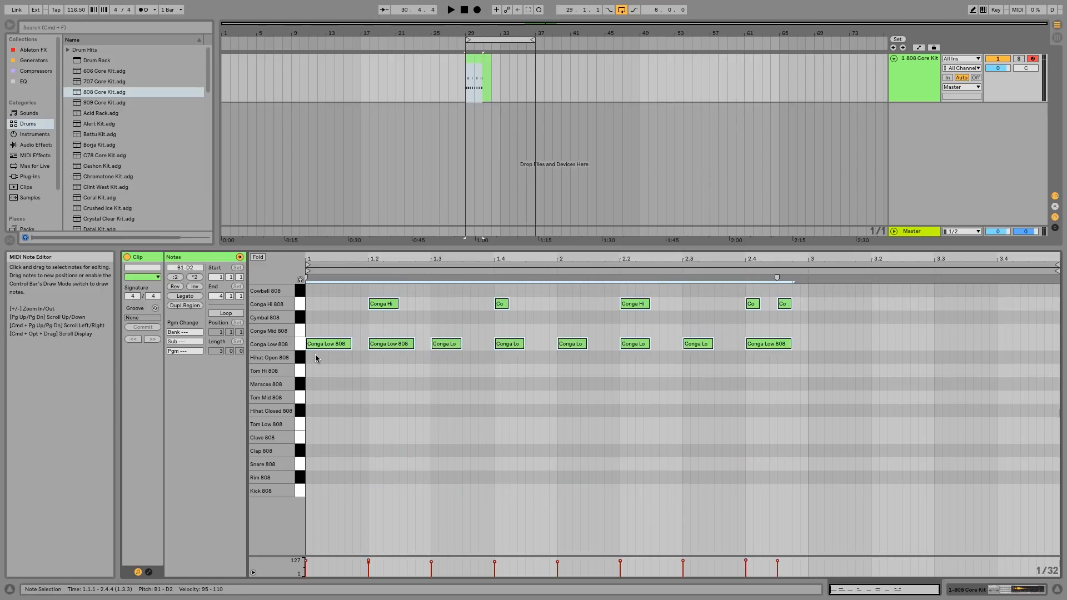
Undo the last transposition of the kick and clap notes and turn on MIDI editor preview
key(super+z)
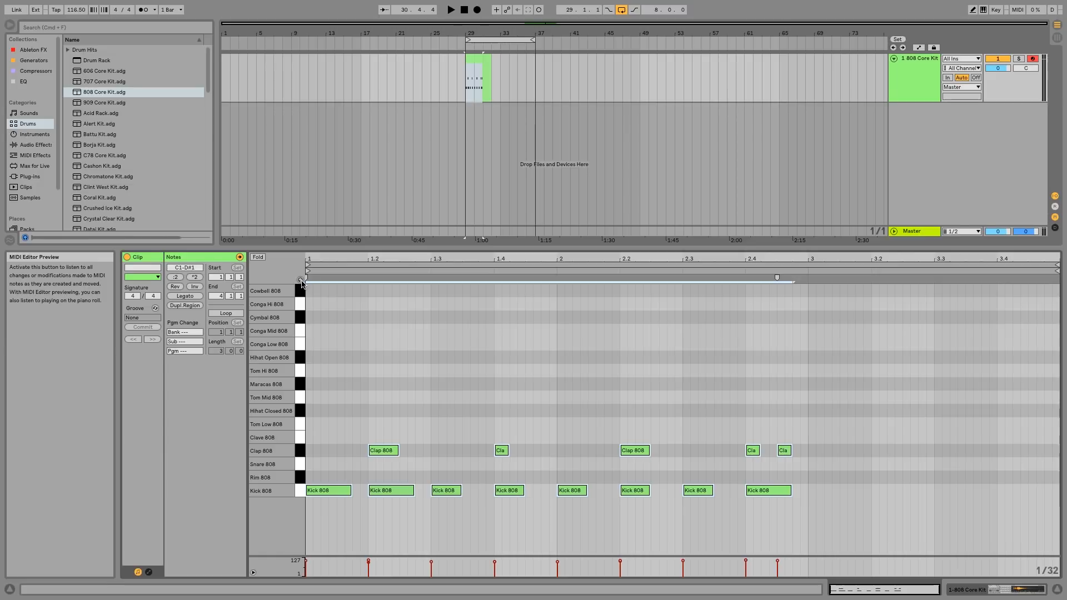
drag(301, 290, 304, 442)
click(324, 340)
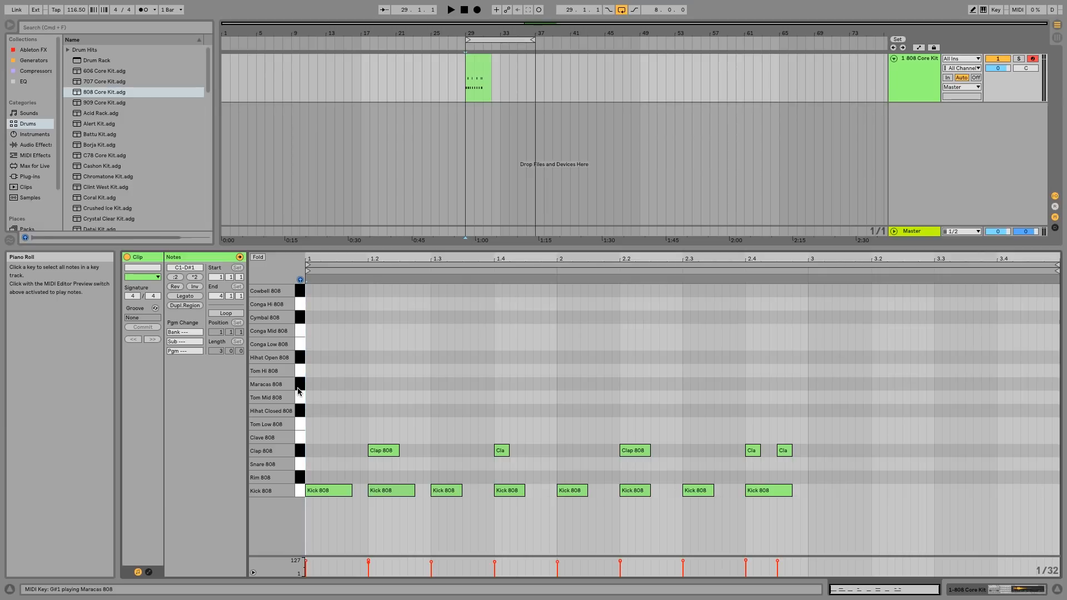
Audition several drum sounds from the piano roll, including Clap 808, Maracas 808, Hihat Open 808 and Conga Hi 808
click(301, 450)
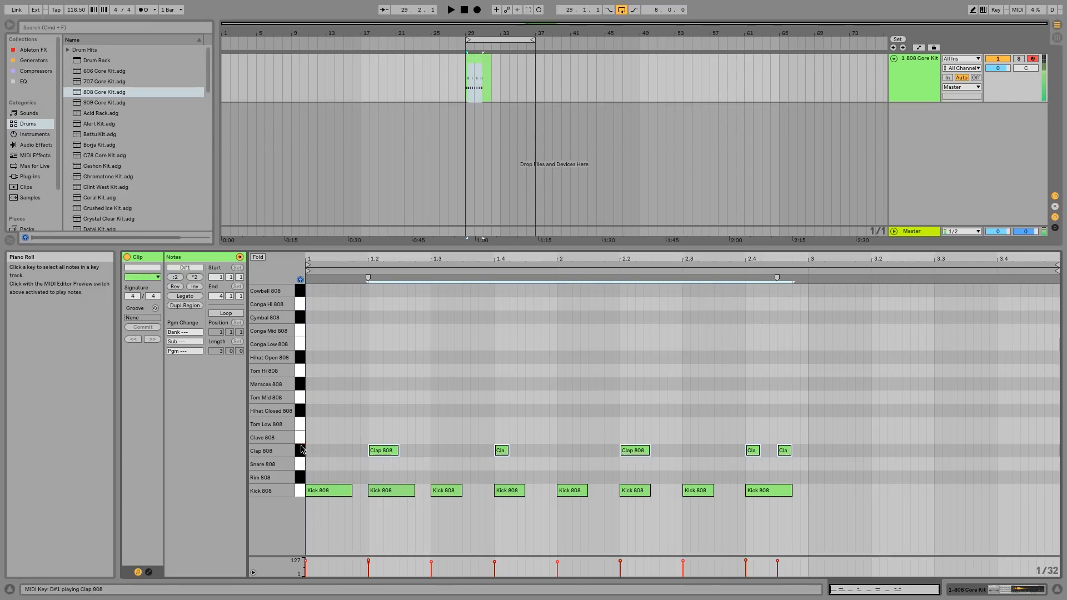
click(300, 386)
click(300, 354)
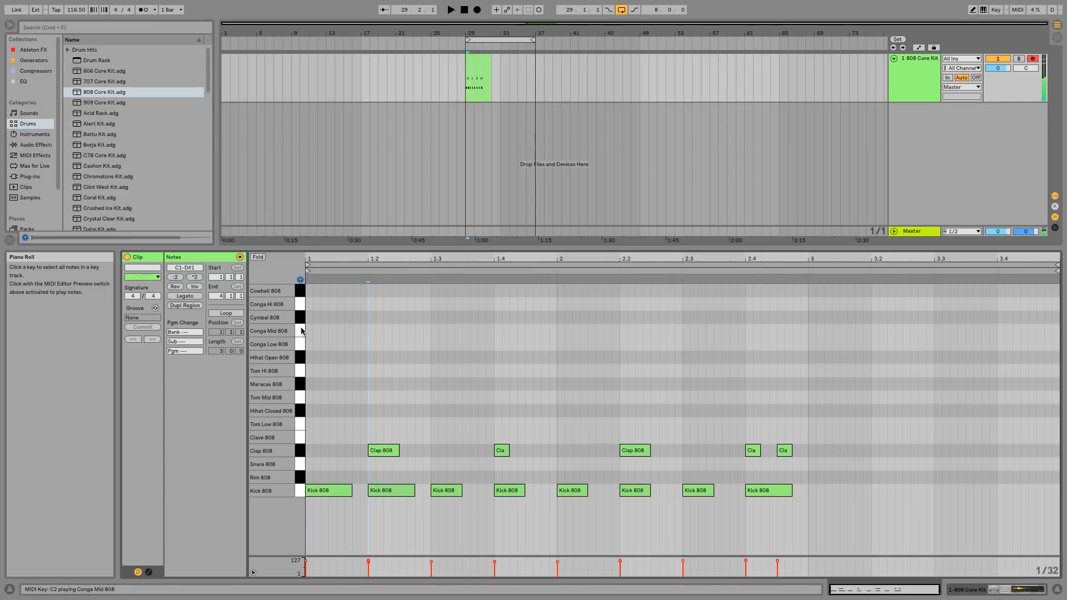
click(301, 306)
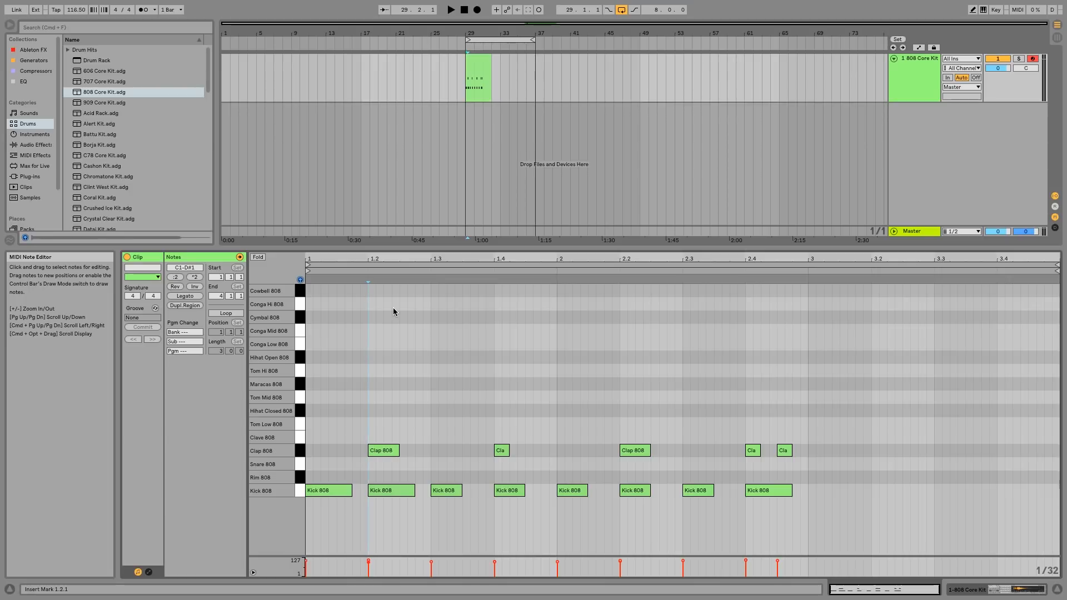
Enable Draw Mode in the note editor and set the fixed grid to 1/4
key(b)
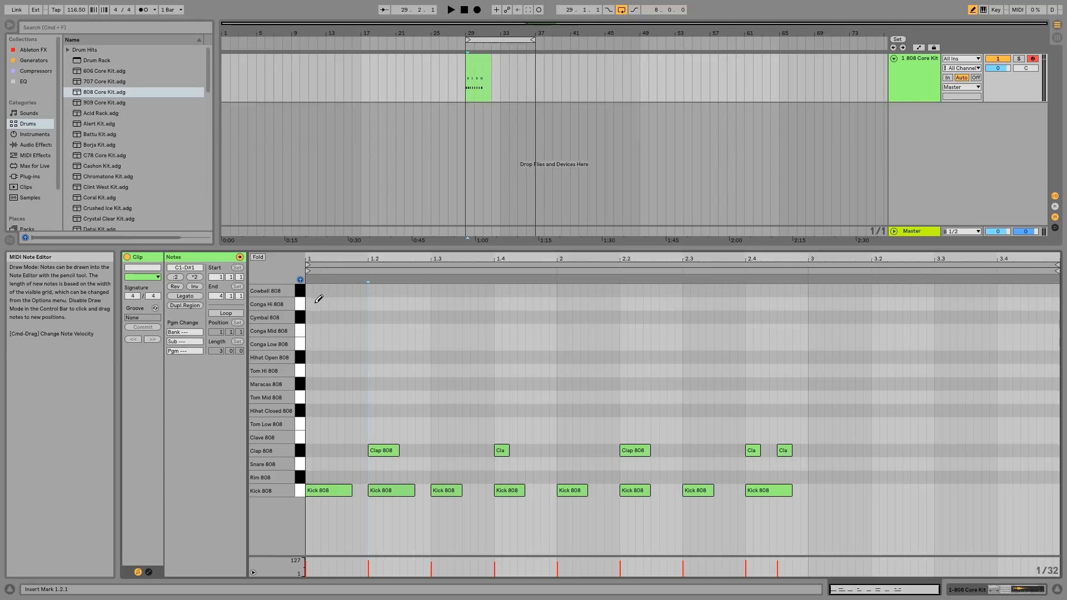
right_click(393, 314)
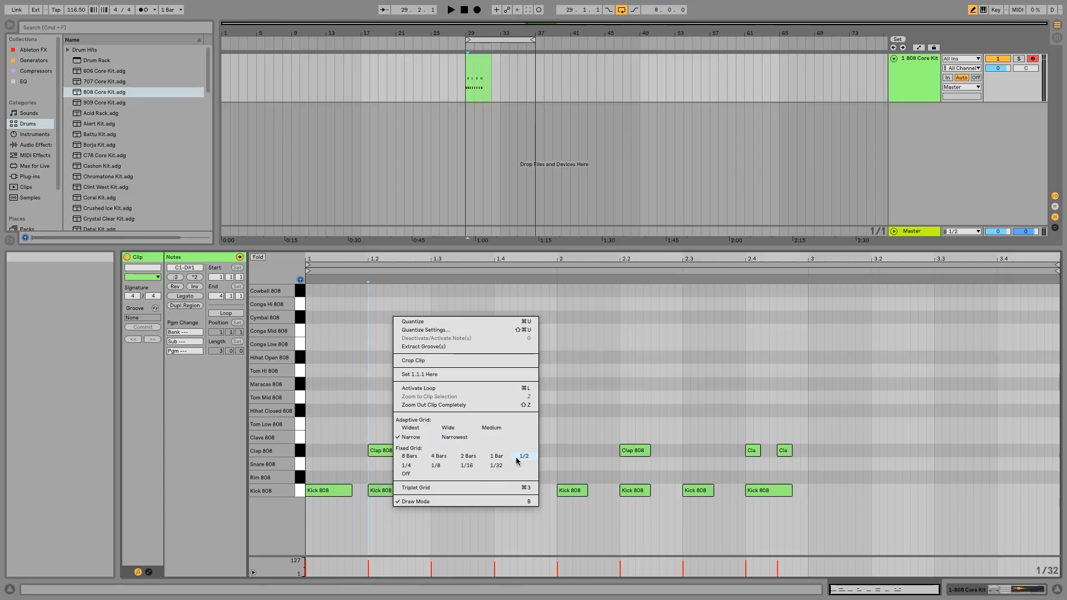
click(409, 465)
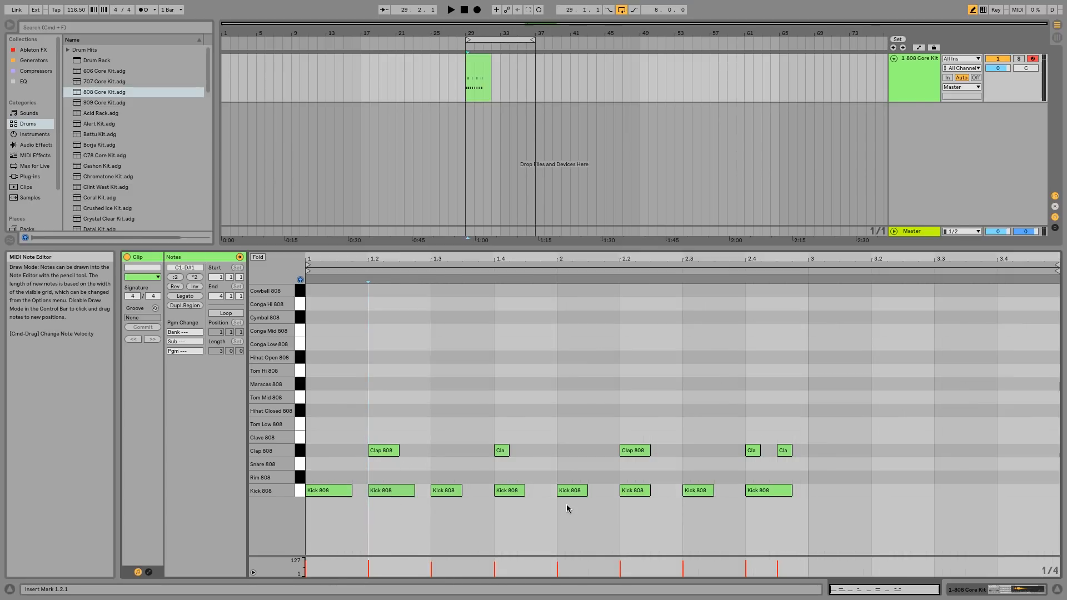
Try the fixed grid sizes 1/8, 1/4, 1/8 again and 1/16 in the note editor
right_click(400, 370)
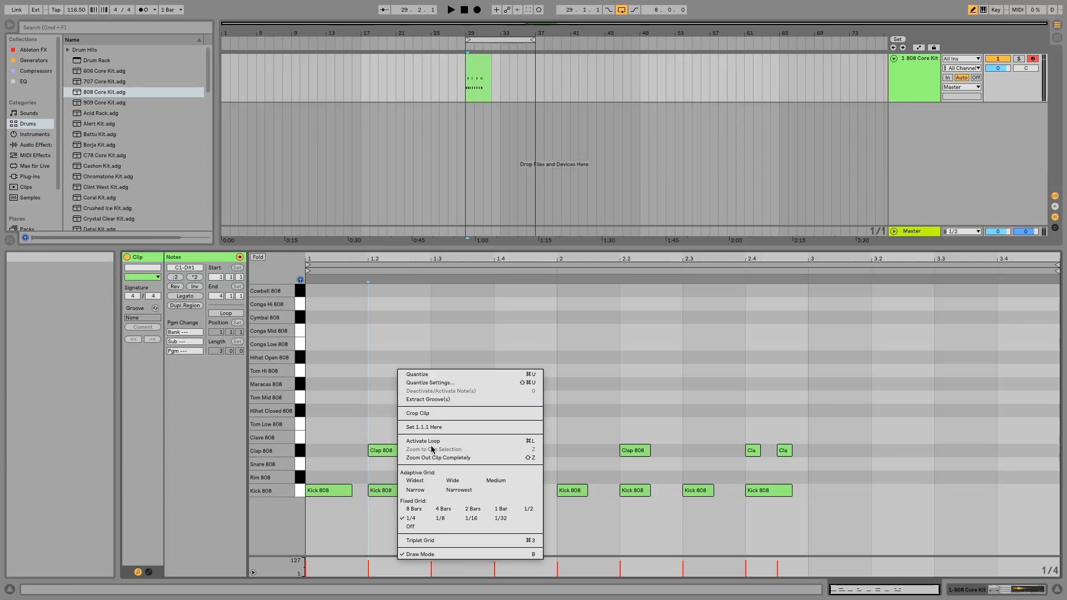
click(440, 522)
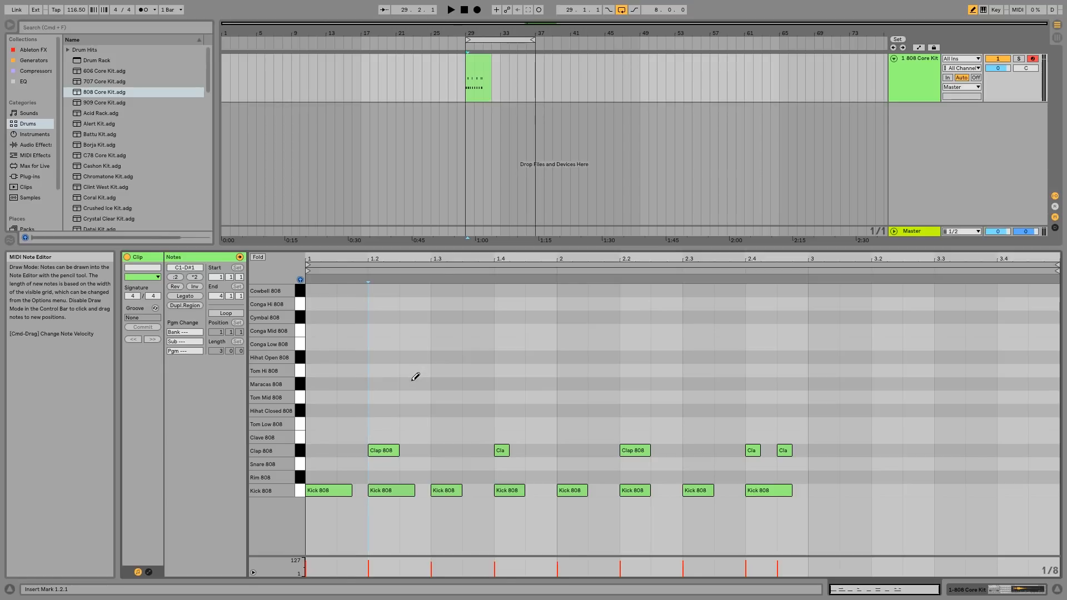
right_click(403, 405)
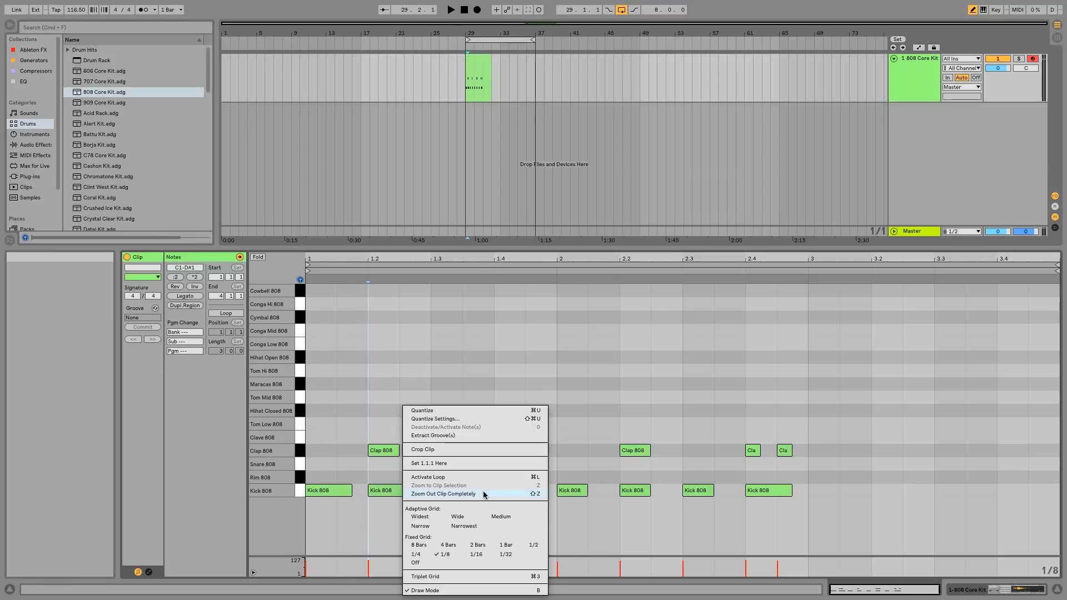
click(415, 554)
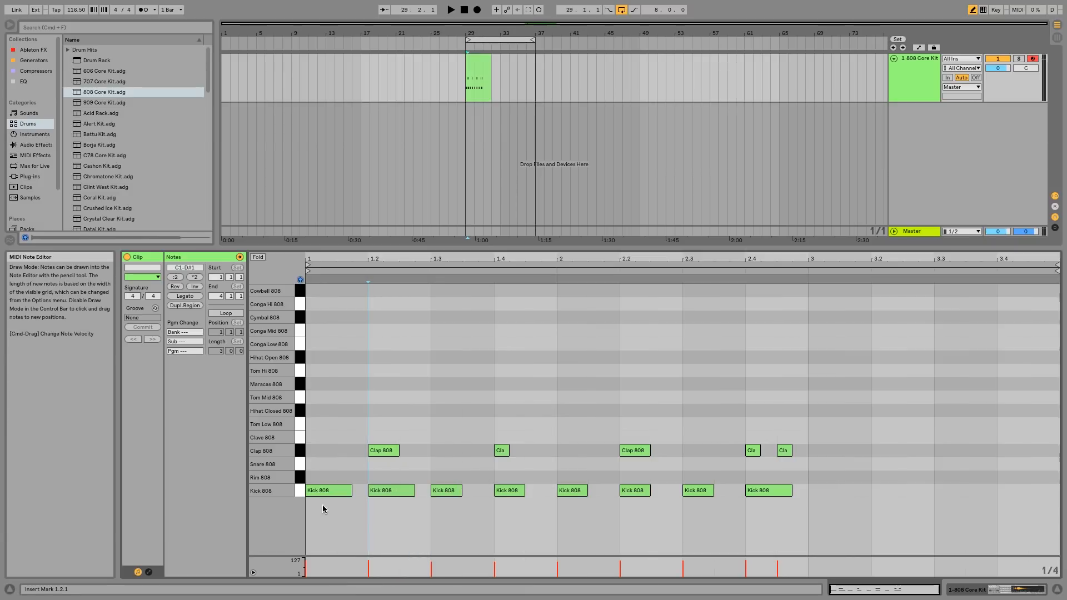
right_click(476, 353)
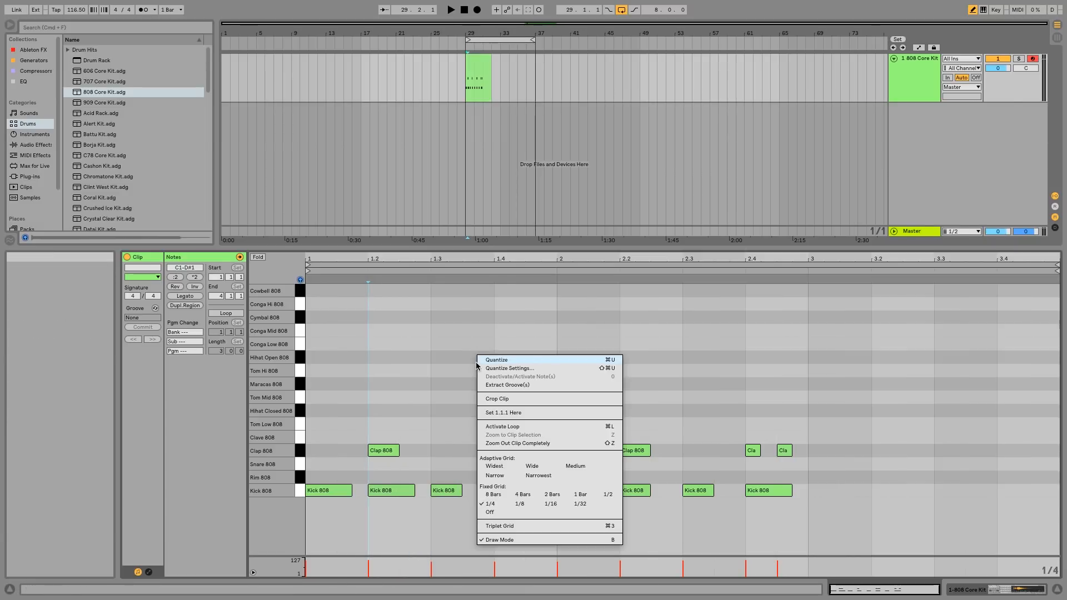
click(517, 504)
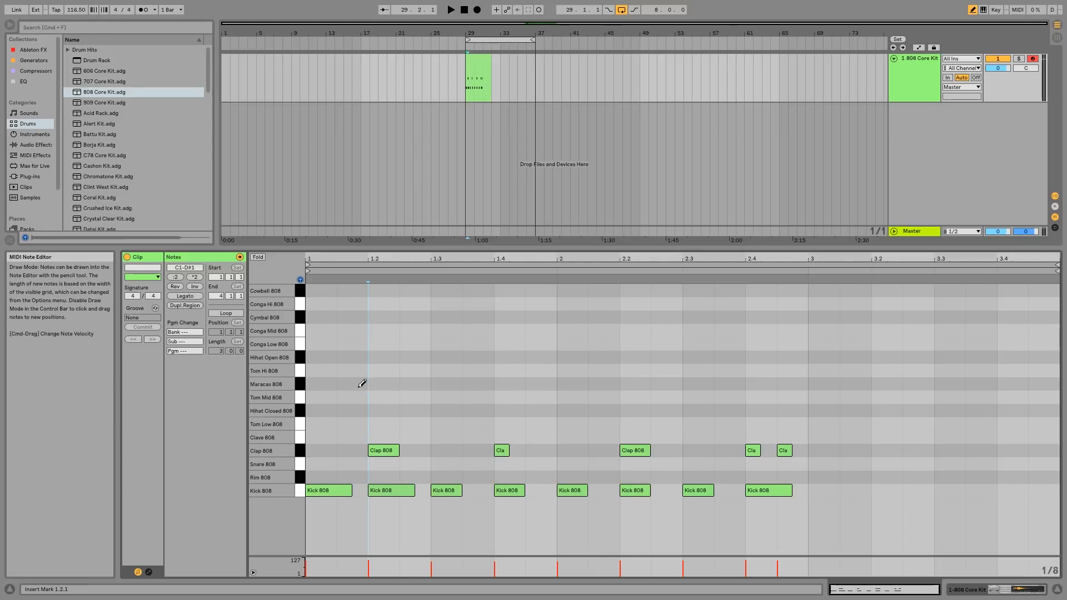
right_click(467, 397)
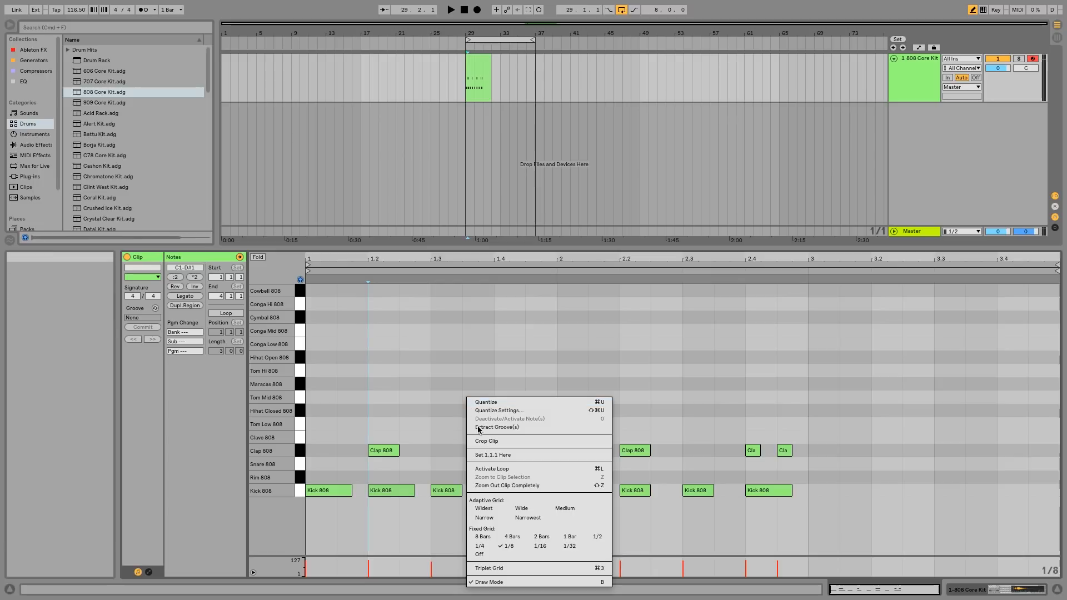
click(543, 546)
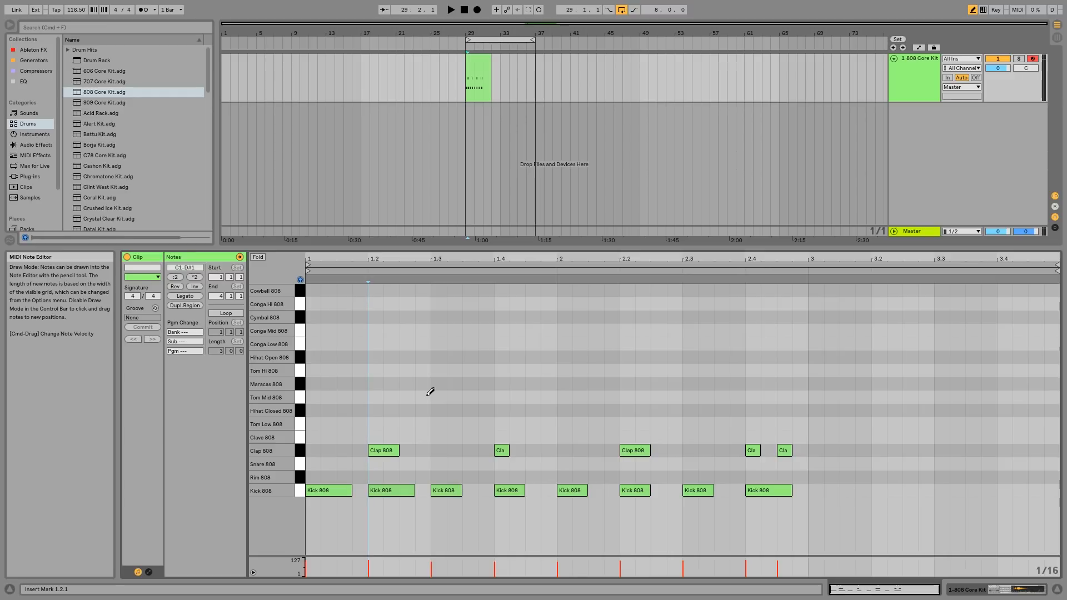
Set the fixed grid to 1/4 and replace the existing kicks with eight quarter-note Kick 808 notes across bars 1 and 2
right_click(368, 390)
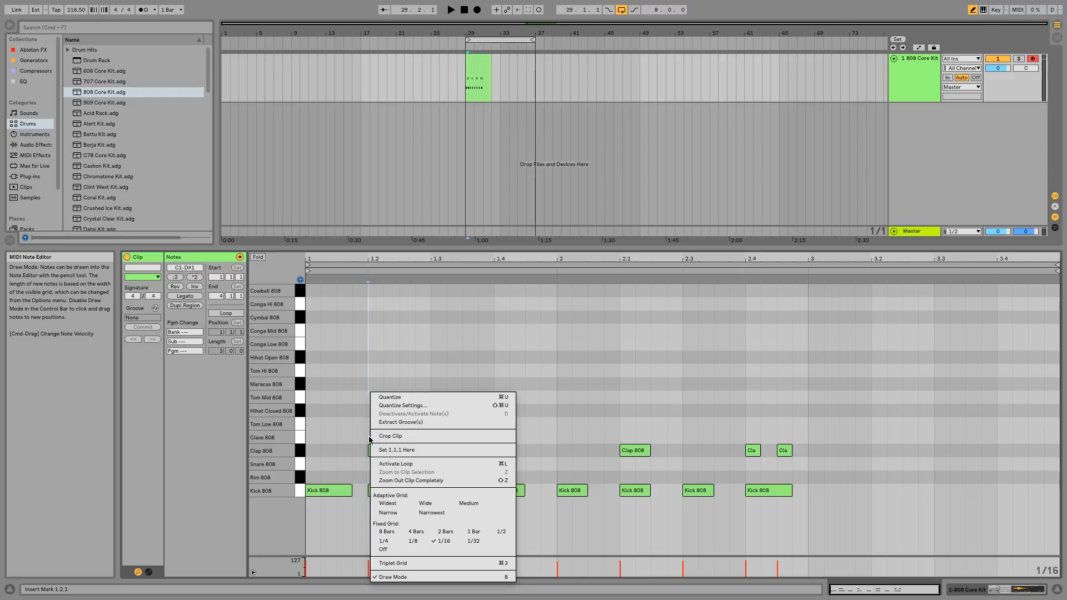
click(387, 548)
drag(654, 506, 818, 509)
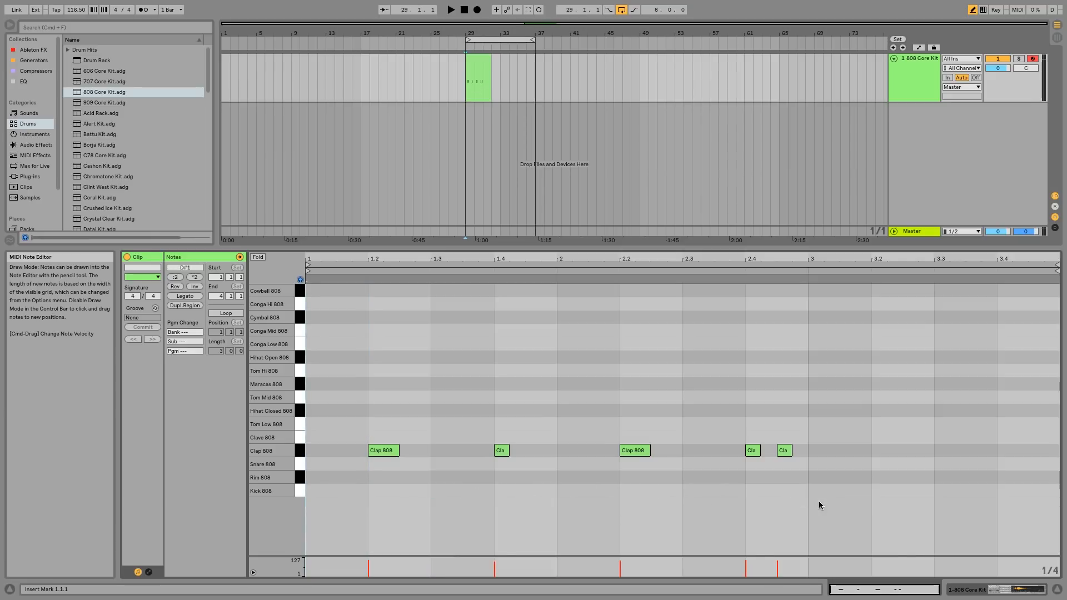
mouse_move(309, 492)
mouse_down()
mouse_move(774, 495)
mouse_move(777, 504)
mouse_up()
click(334, 492)
click(354, 489)
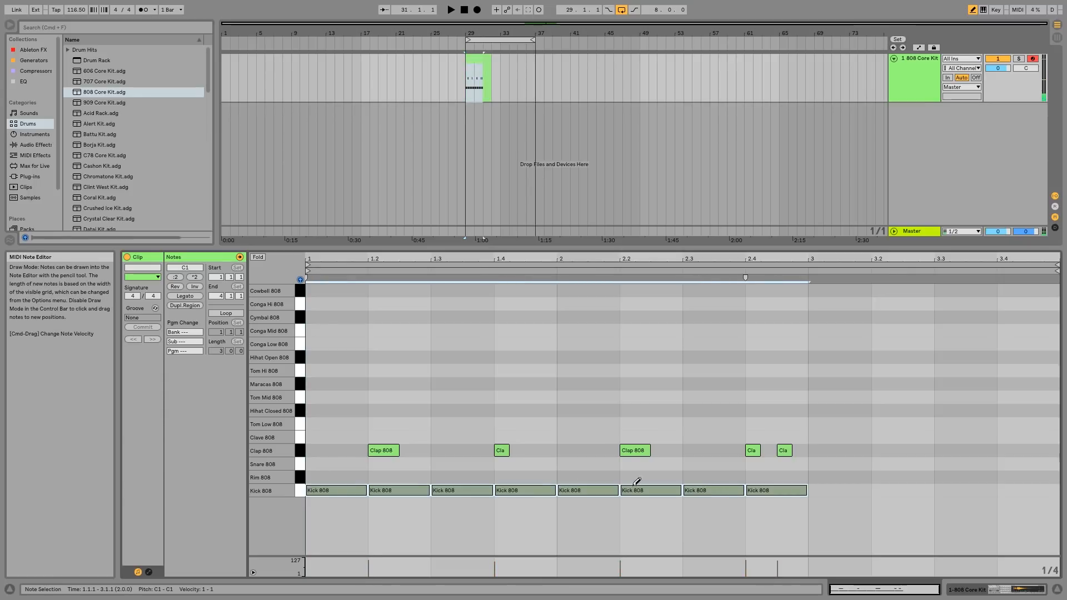
click(414, 474)
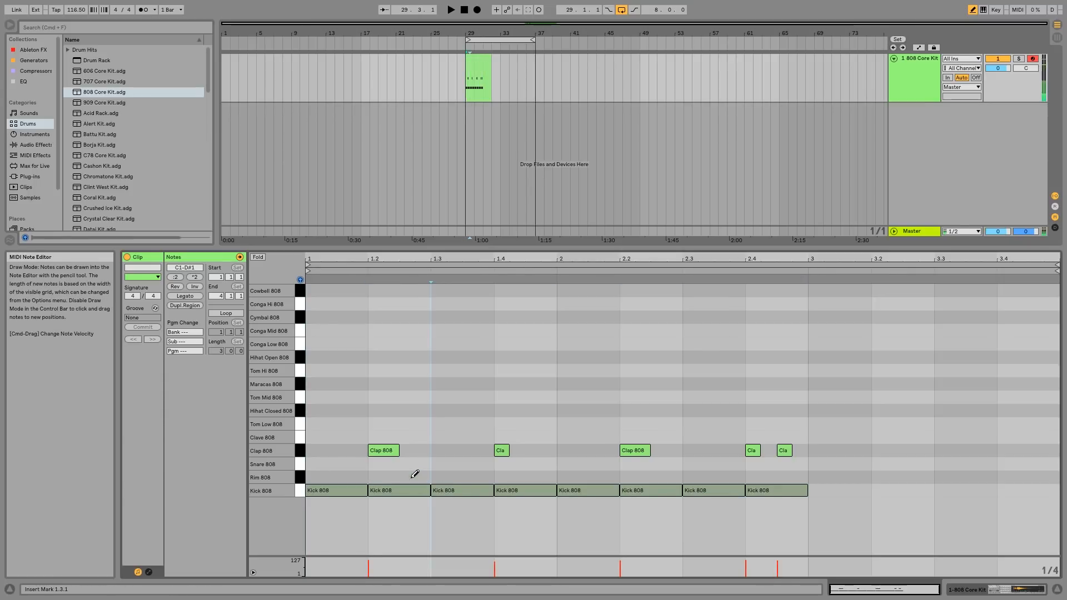
Turn off Draw Mode and delete the four Kick 808 notes in bar 2
right_click(375, 491)
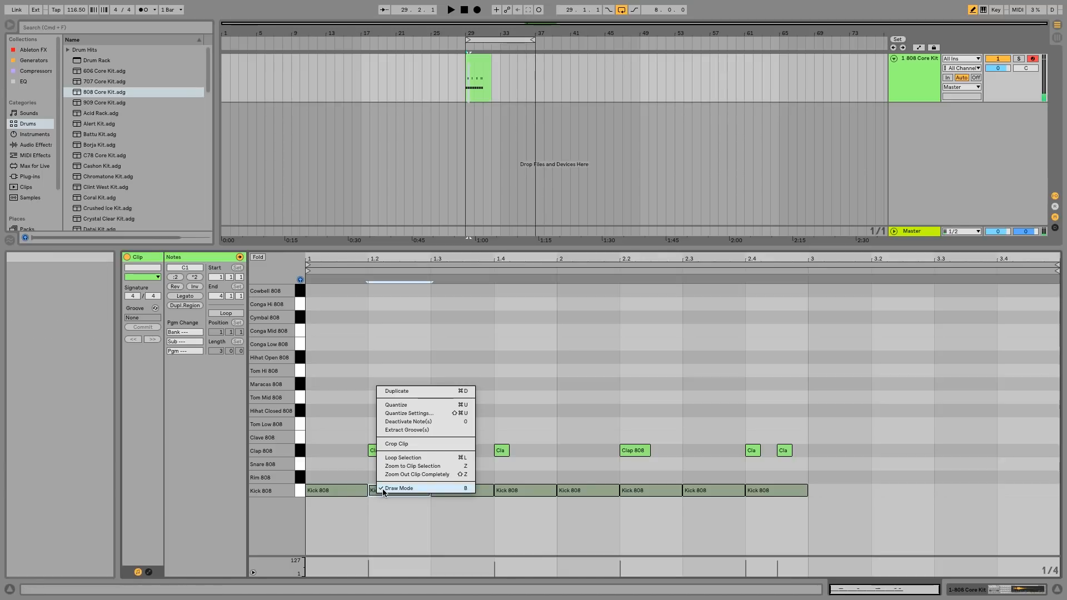
click(445, 490)
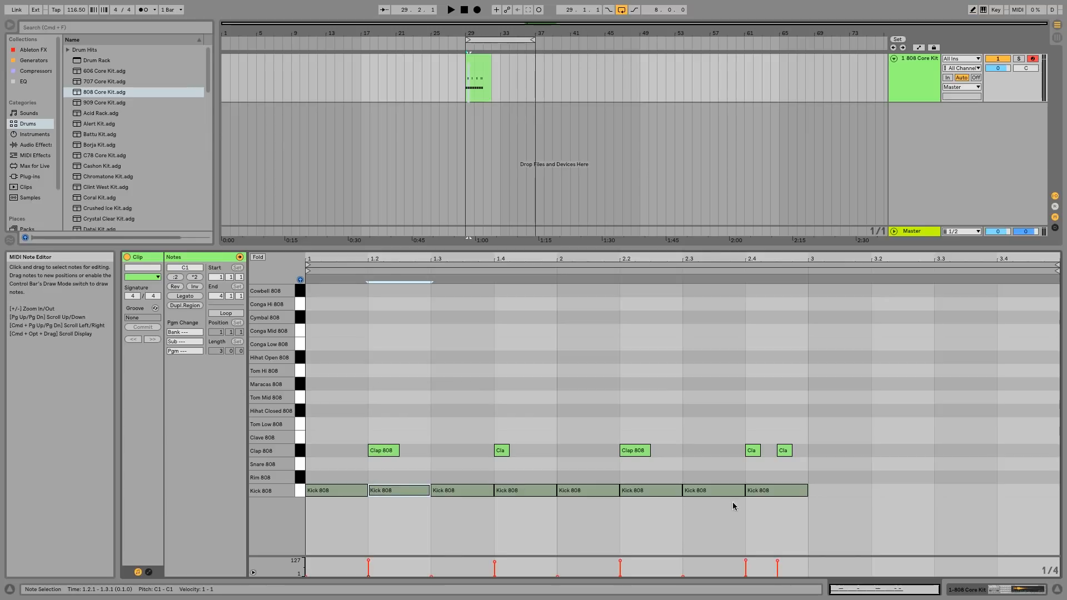
drag(784, 504, 606, 490)
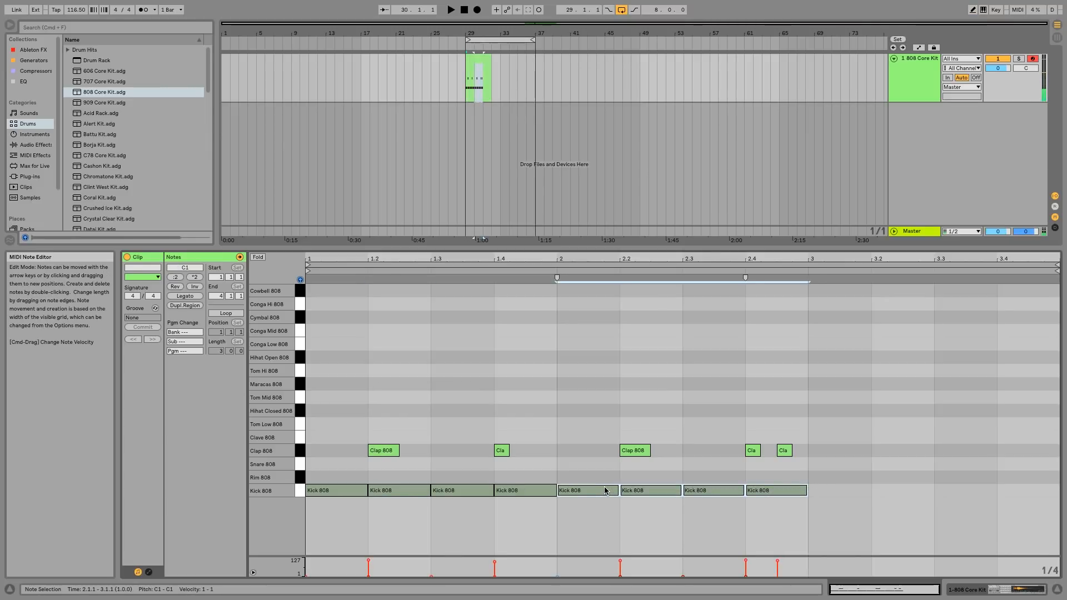
key(Delete)
key(Right)
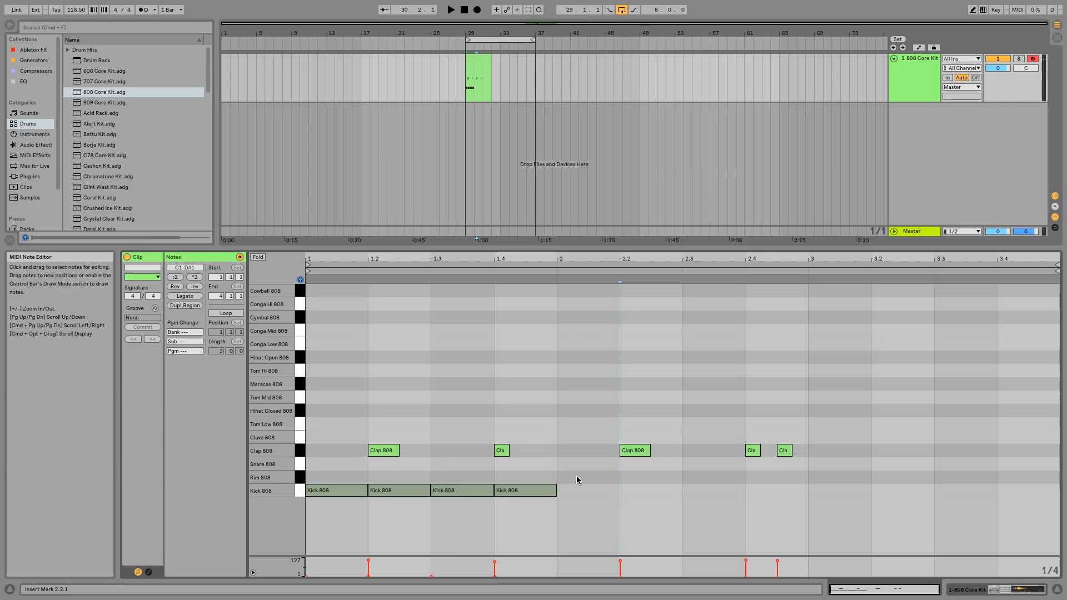
Set the fixed grid to 1/16 and delete the Kick 808 notes on beats 1.3 and 1.4
right_click(635, 288)
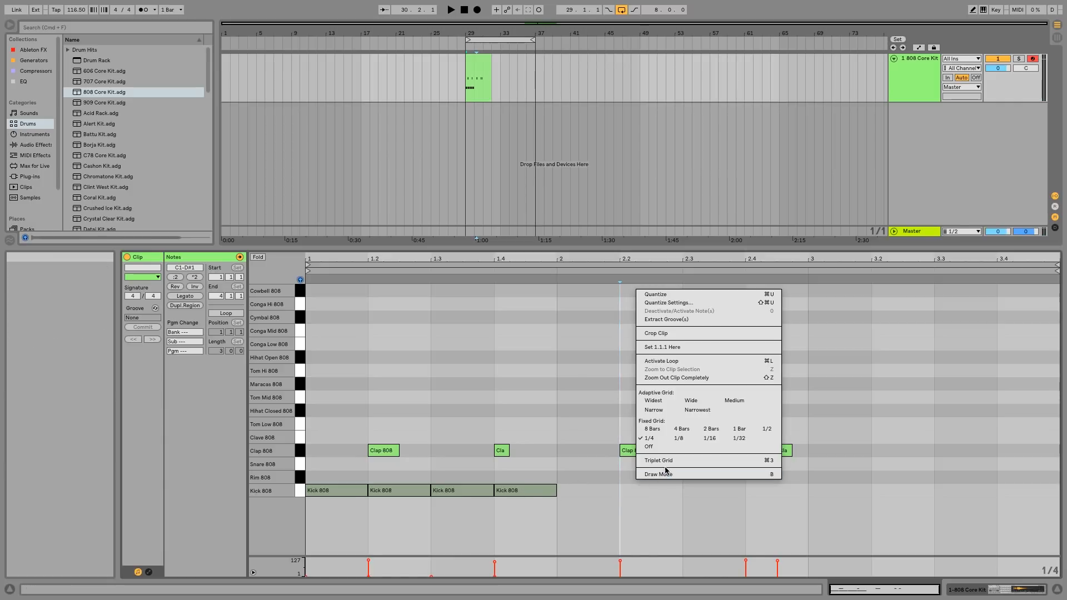
click(710, 438)
drag(622, 500, 460, 482)
key(Delete)
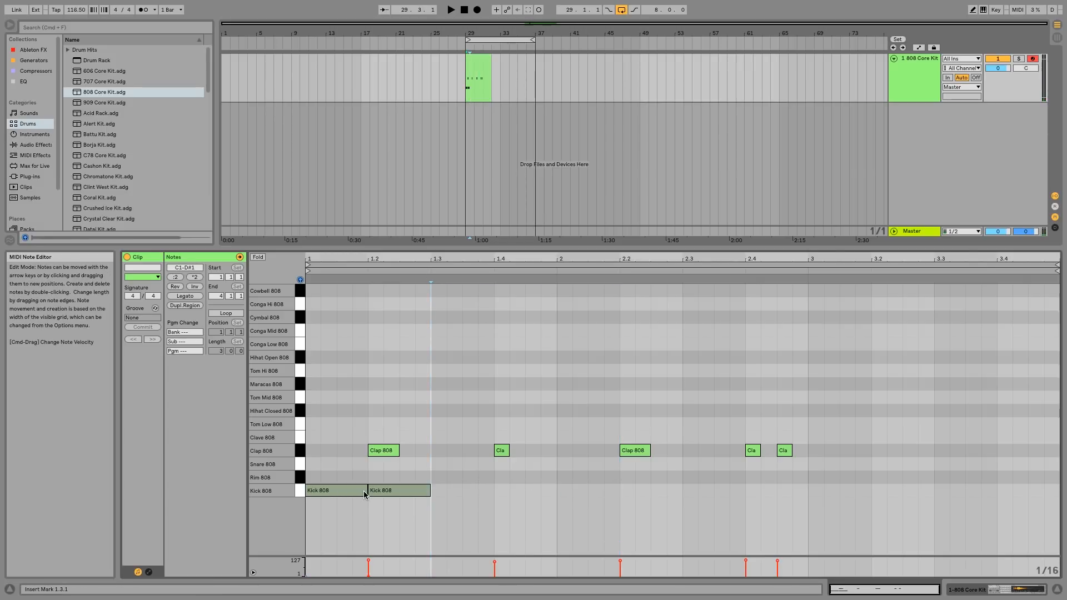
Move the second kick one sixteenth later to 1.2.2 and shorten it by a sixteenth to end at 1.3
click(392, 490)
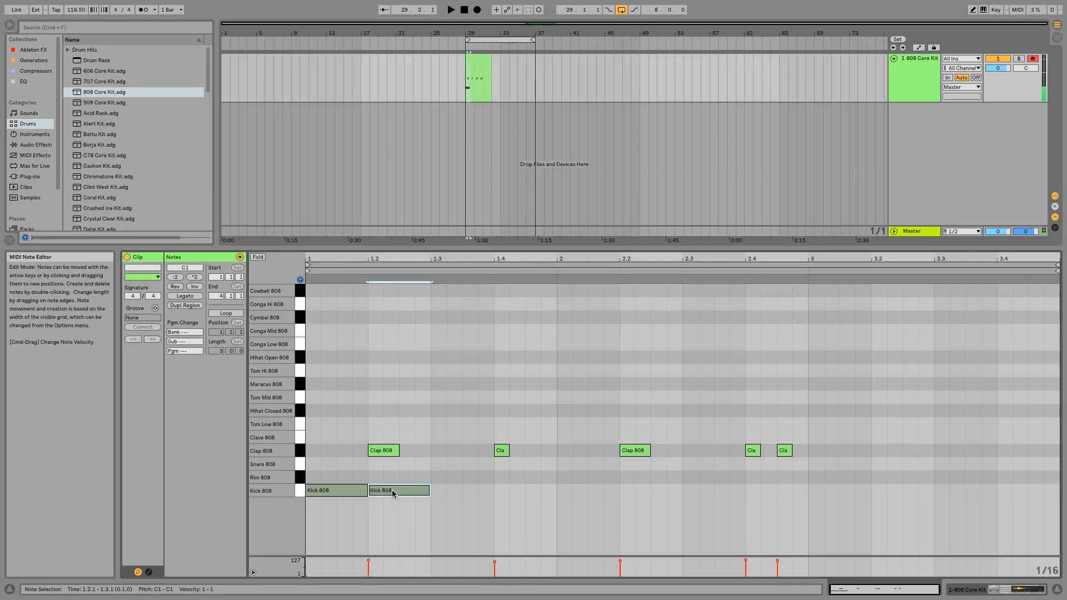
key(Right)
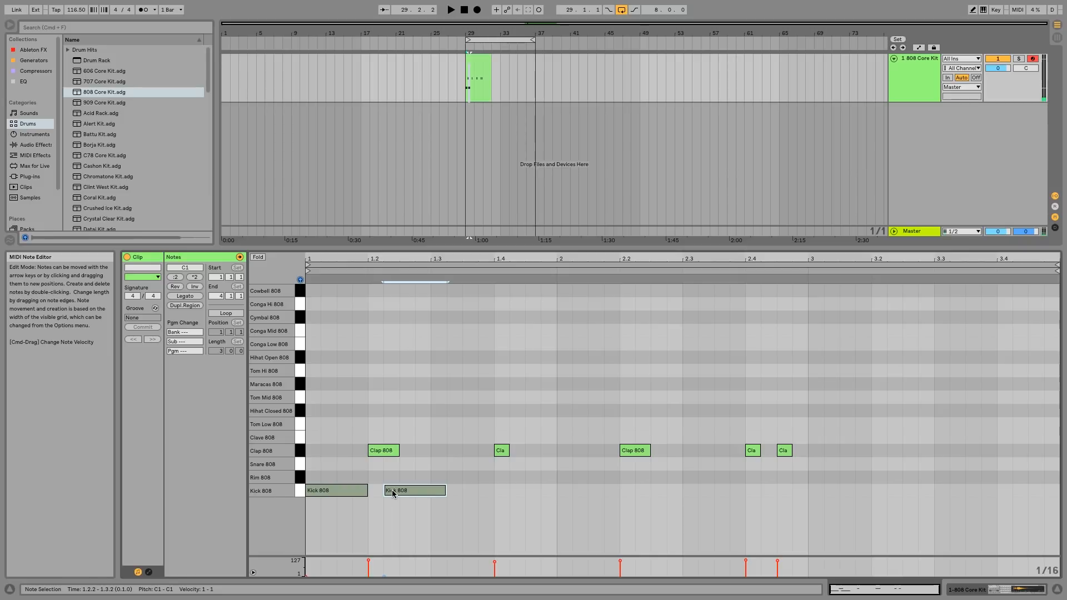
key(shift+Left)
click(450, 494)
Duplicate the two kick notes and move the copies one sixteenth earlier to start at beat 1.3
drag(449, 494, 332, 488)
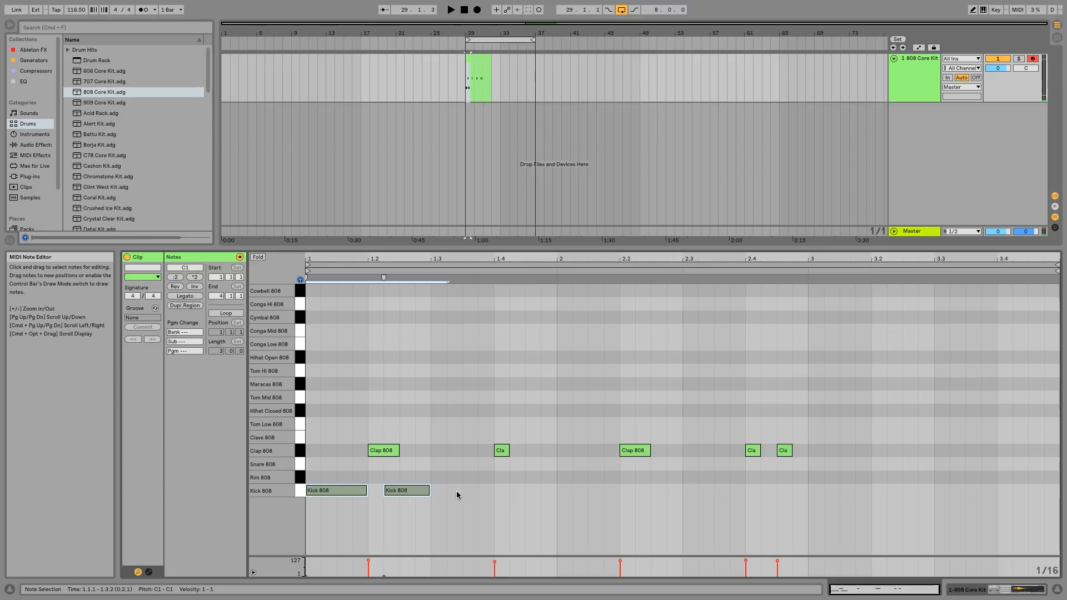
key(super+d)
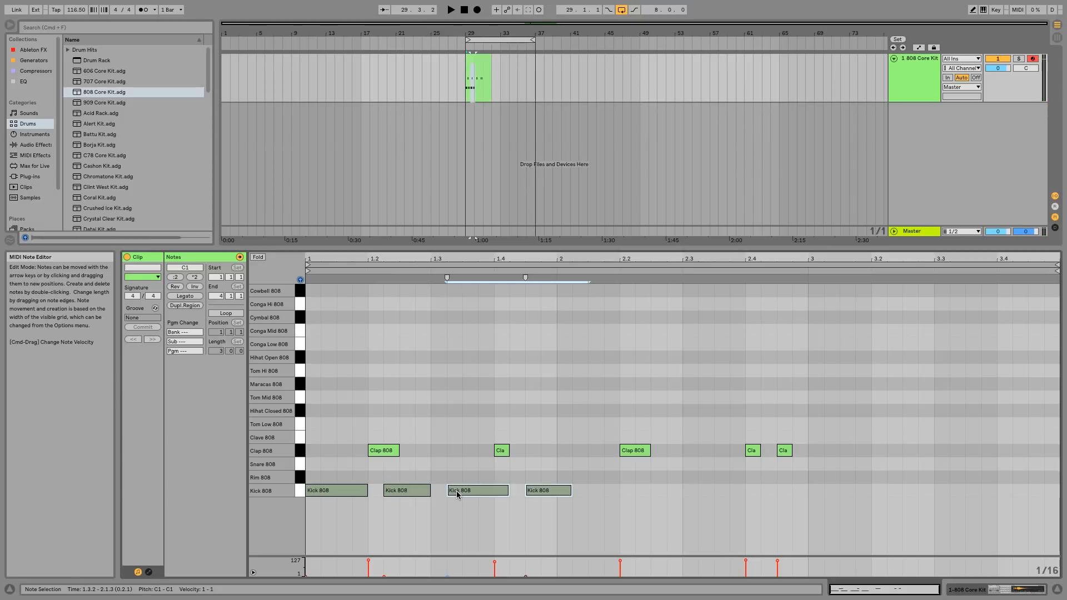
key(Left)
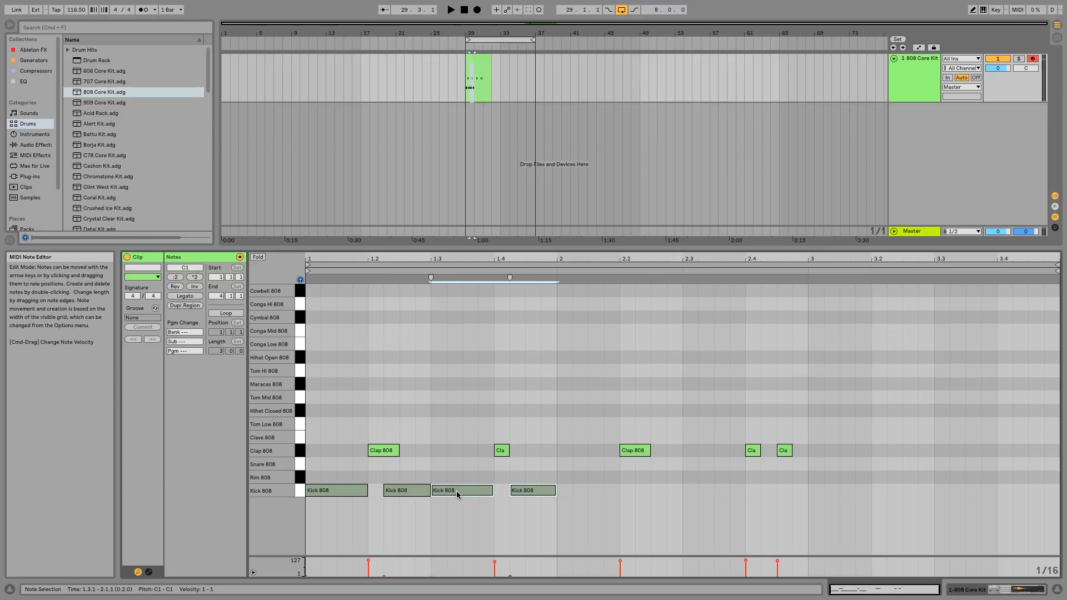
click(560, 495)
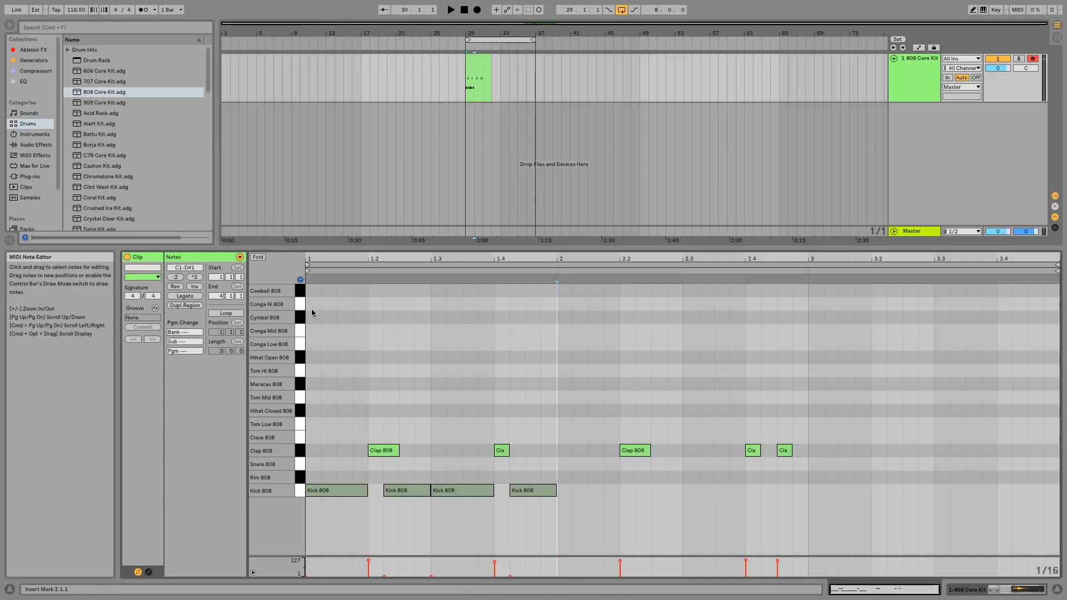
Fold the note editor to only the drum rows containing notes, and unfold it again
click(259, 257)
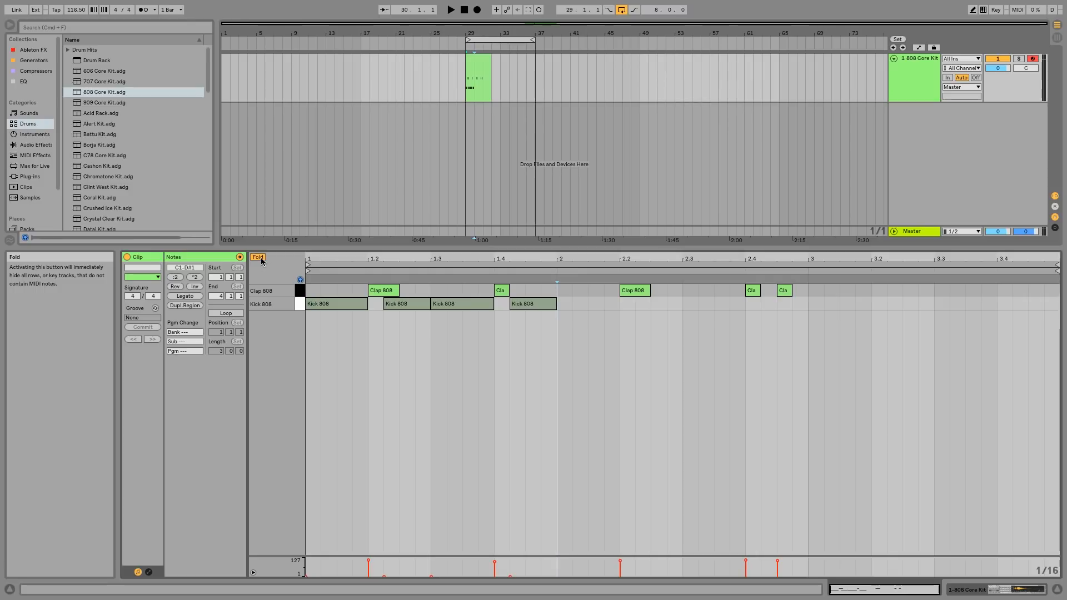
click(260, 257)
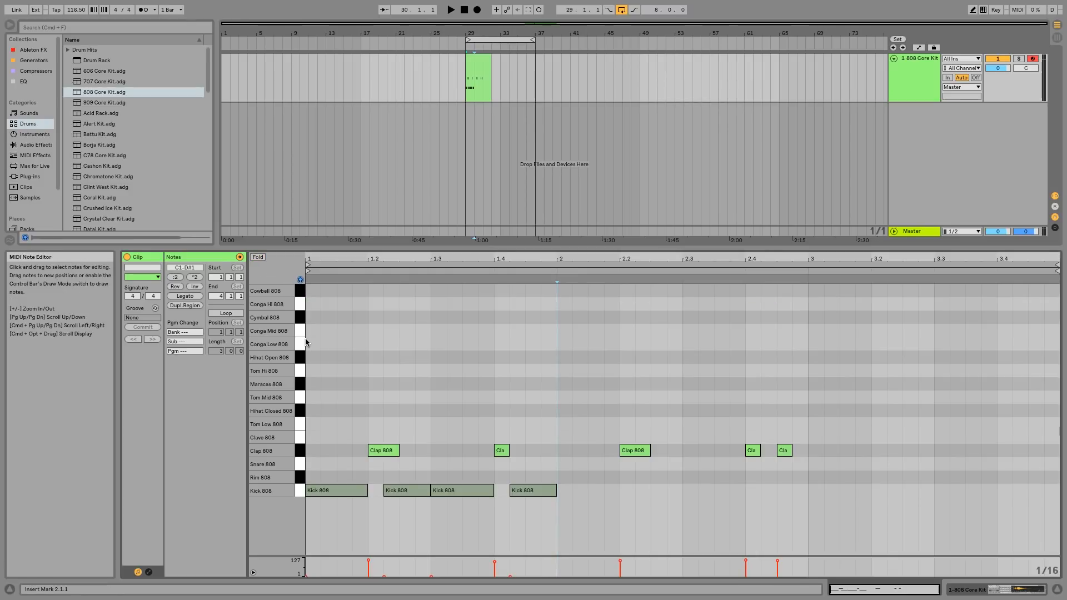
Shorten the MIDI clip to two bars, ending at bar 31, and set the arrangement loop to the clip's length
click(476, 79)
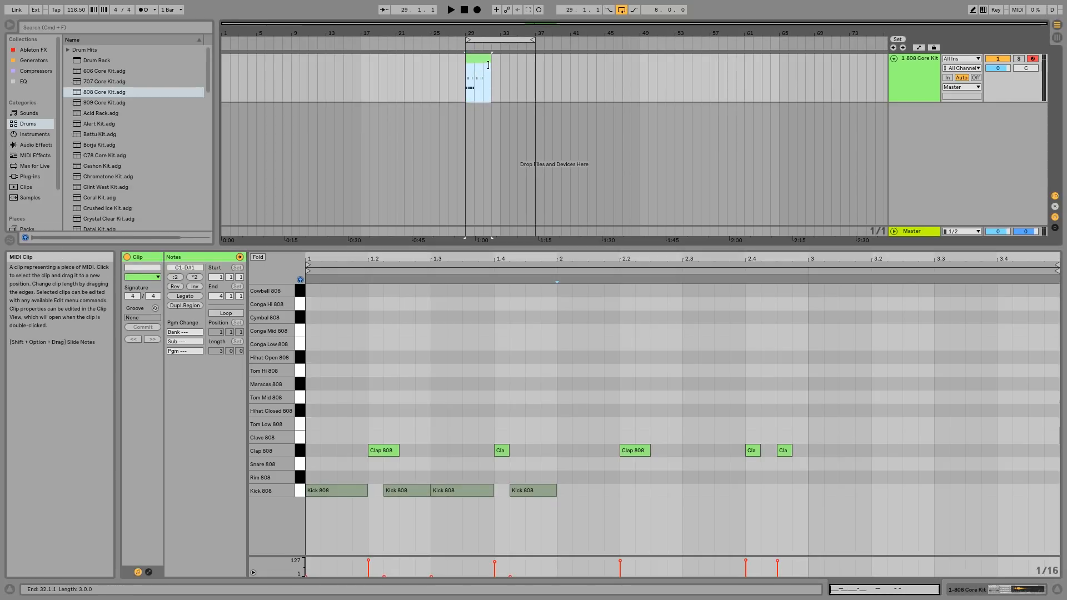
drag(490, 60, 483, 61)
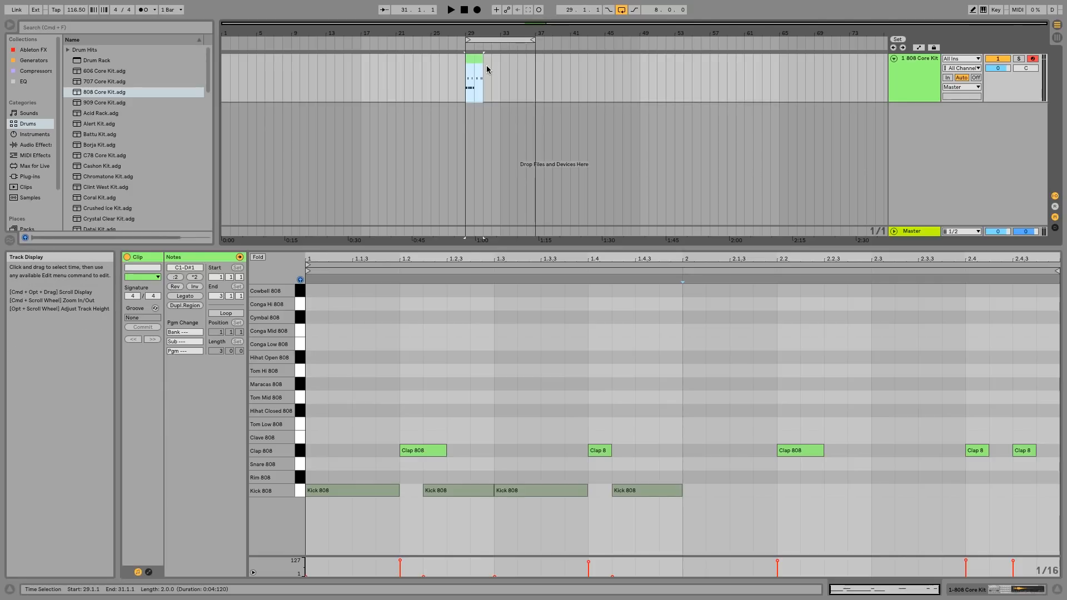
key(super+l)
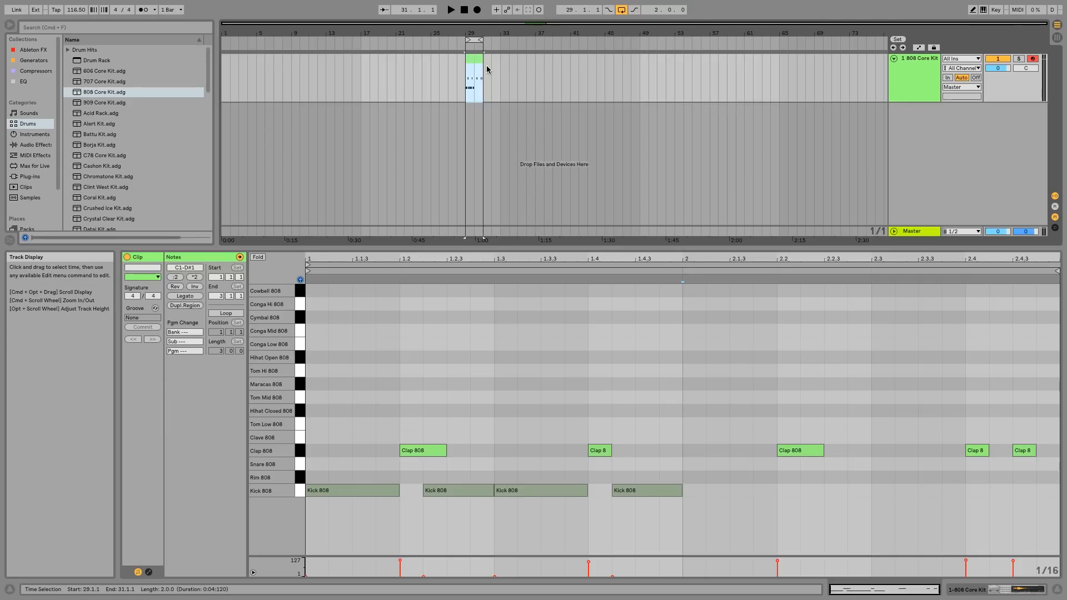
Set the project tempo to 118 BPM and play the two-bar loop
drag(71, 11, 71, 8)
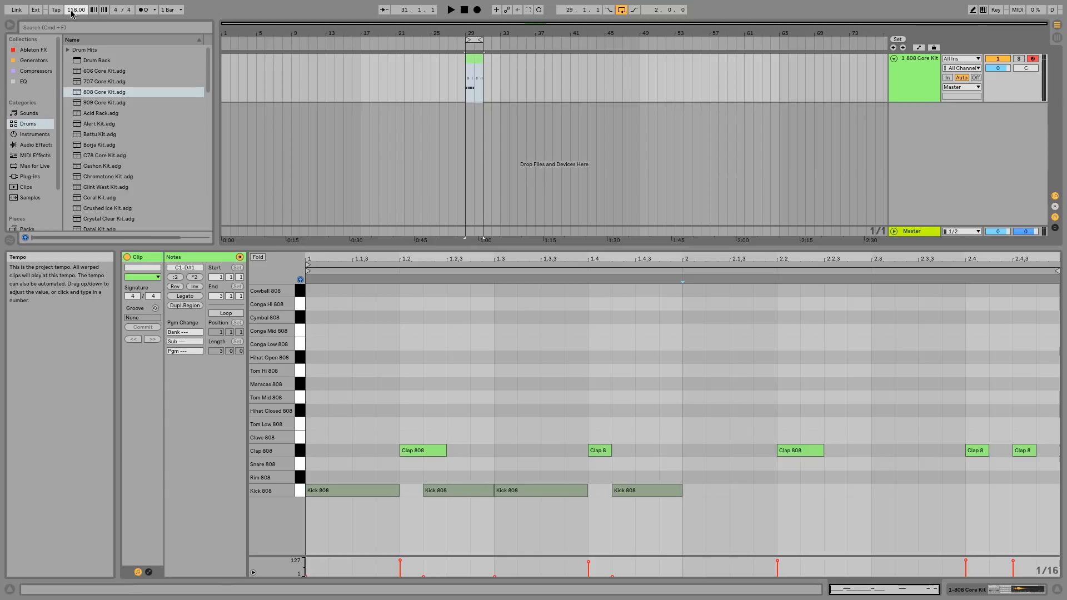
click(451, 69)
key(space)
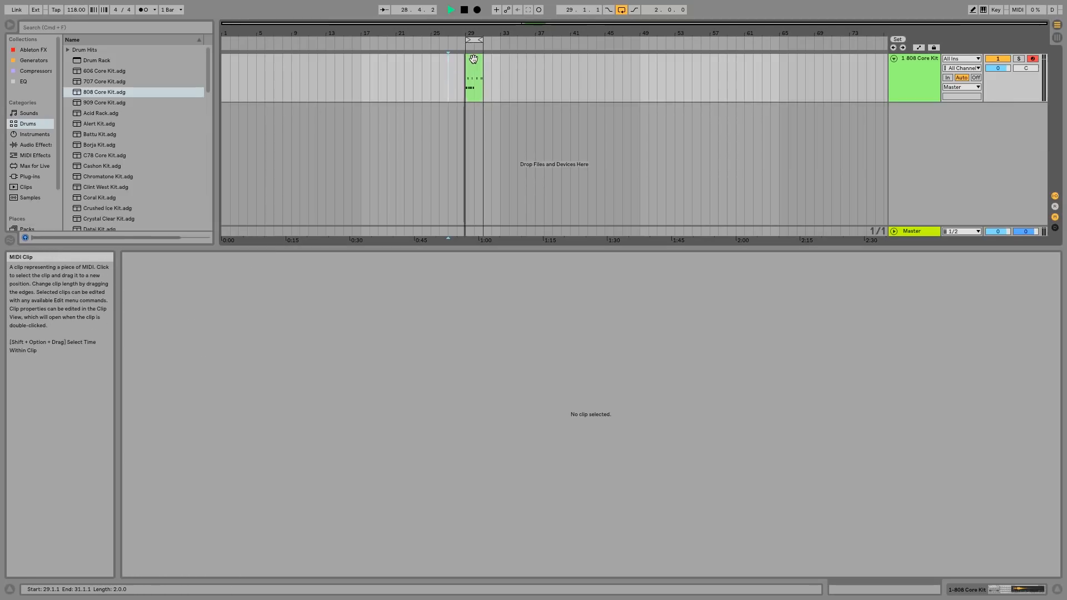
Raise the velocity of all four Kick 808 notes in the clip's first bar to 127
click(474, 60)
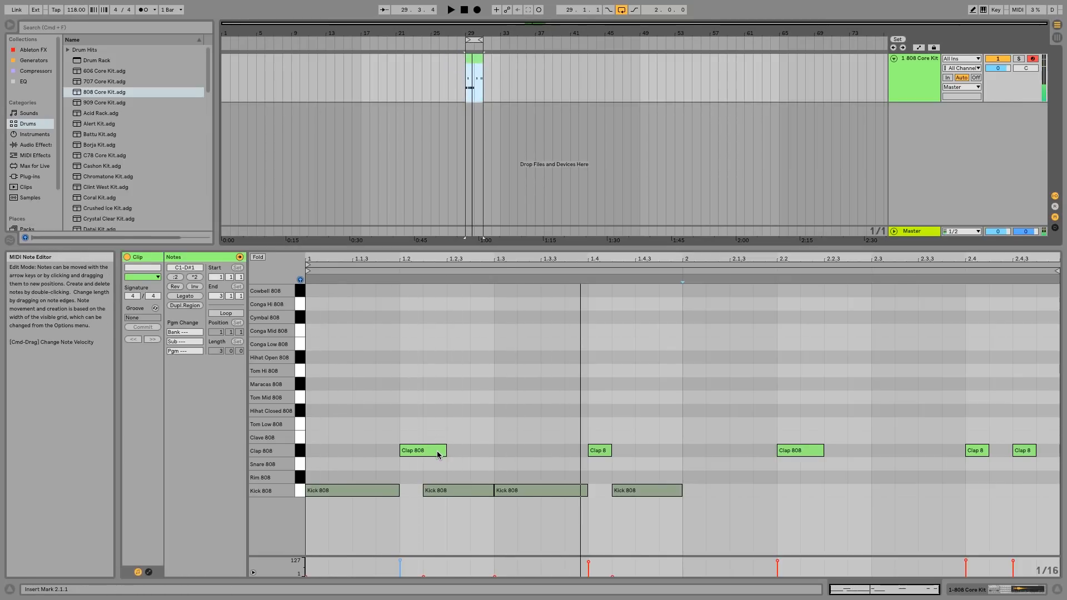
drag(687, 533, 320, 487)
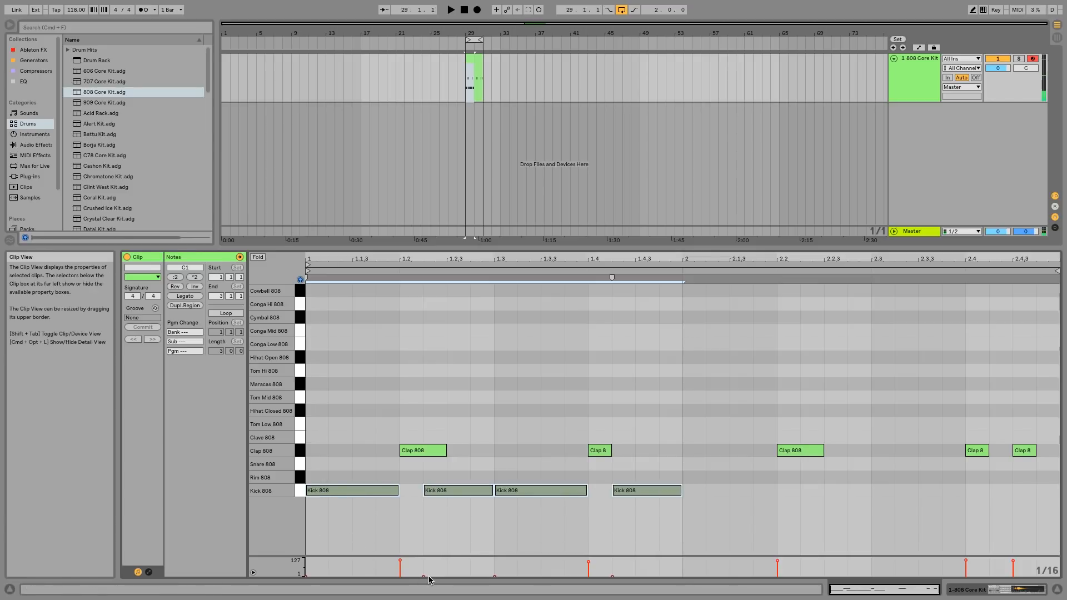
drag(424, 576, 423, 563)
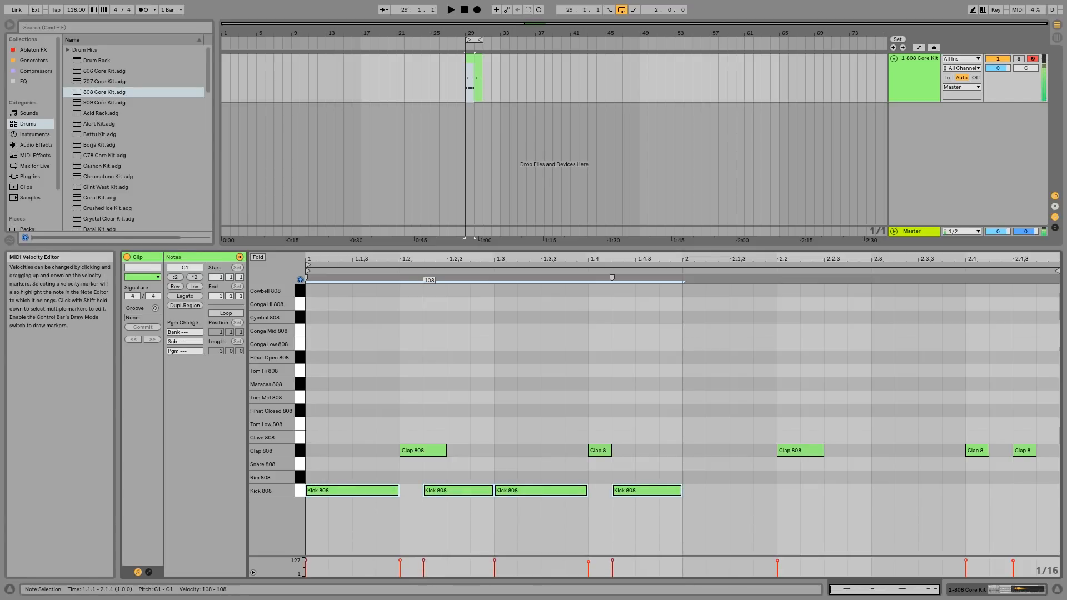
click(422, 536)
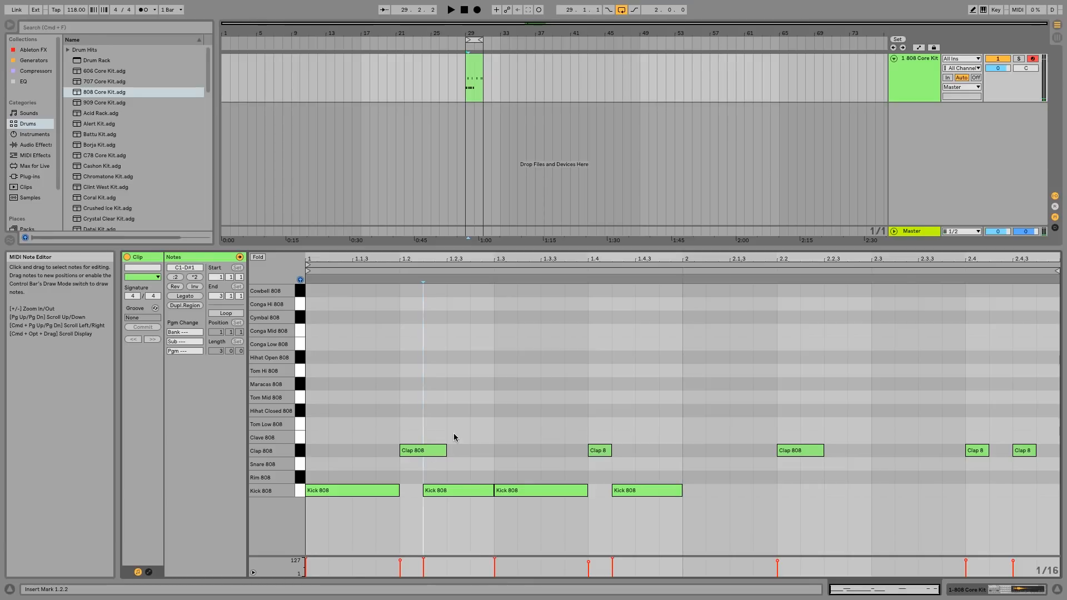
Duplicate the four Kick 808 notes of the first bar into the second bar, starting at 2.1.1
drag(709, 514, 310, 487)
key(super+d)
key(Left)
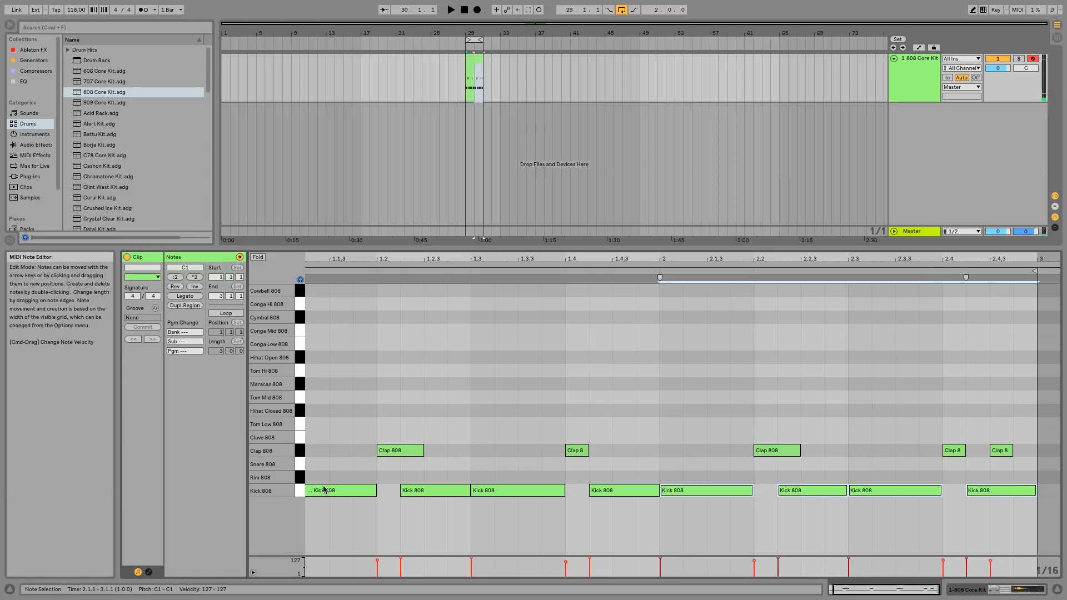
click(446, 424)
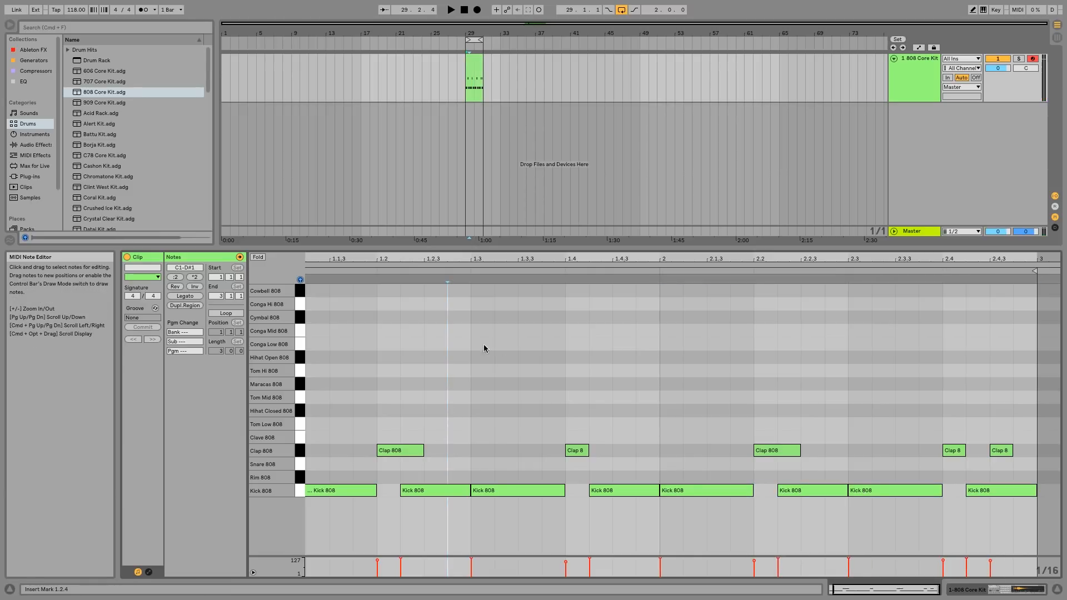
double_click(444, 259)
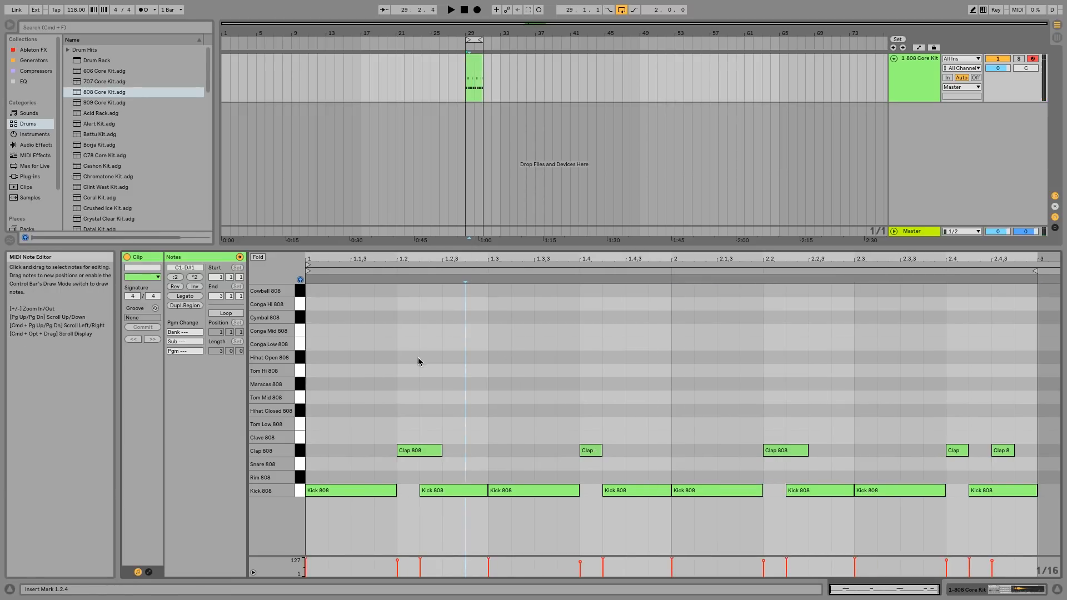
Nudge all five Clap 808 notes slightly ahead of the grid
drag(407, 375, 1009, 473)
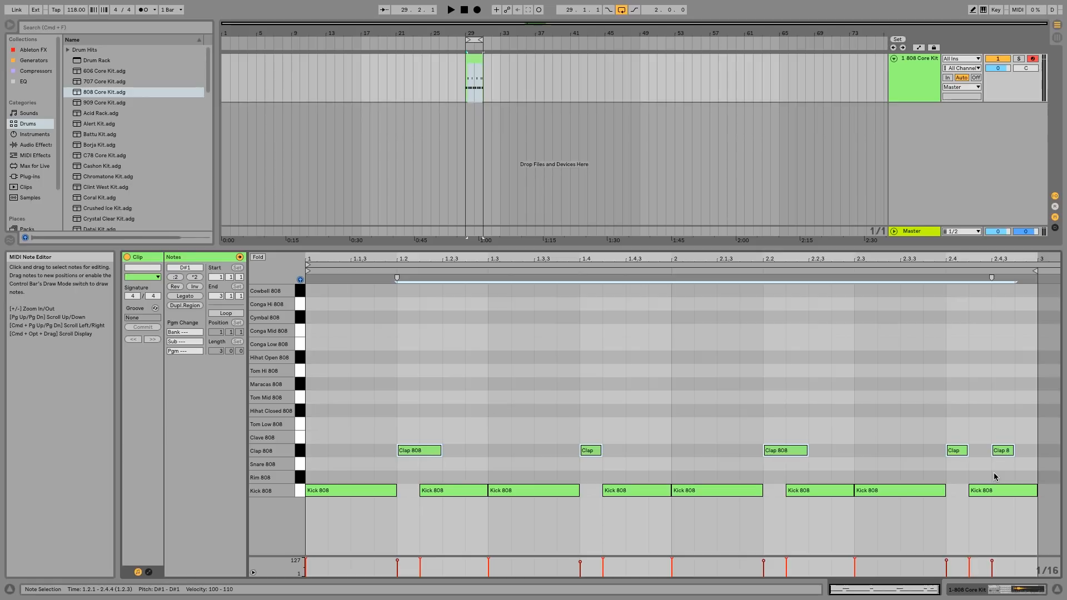
key(alt+Left)
key(alt+Left)
key(alt+Left)
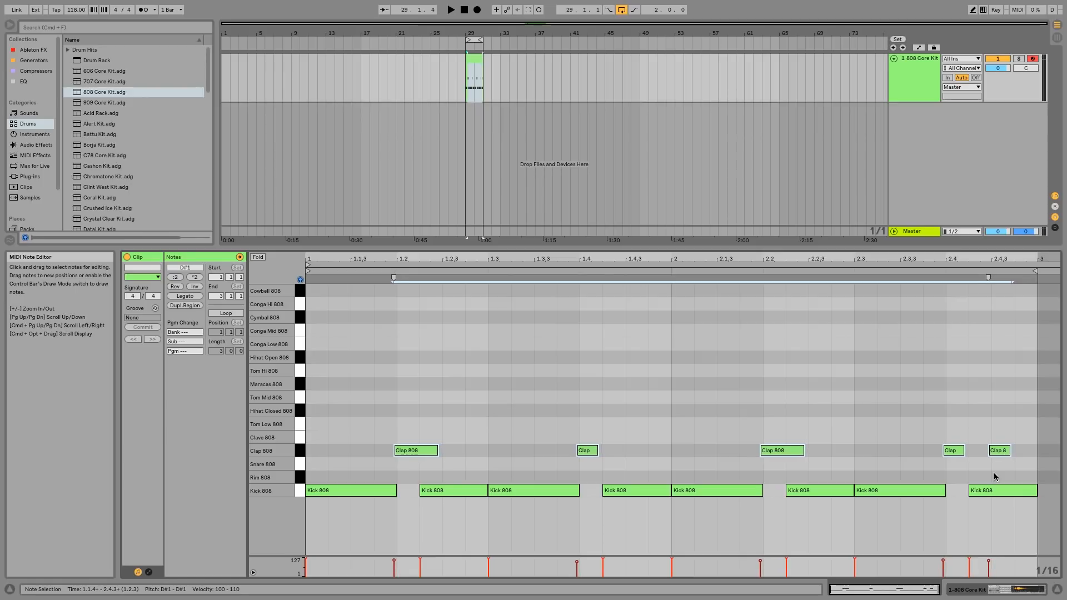
Nudge the claps near beats 1.4 and 2.4 and the last clap slightly later, each on its own
drag(726, 405, 586, 452)
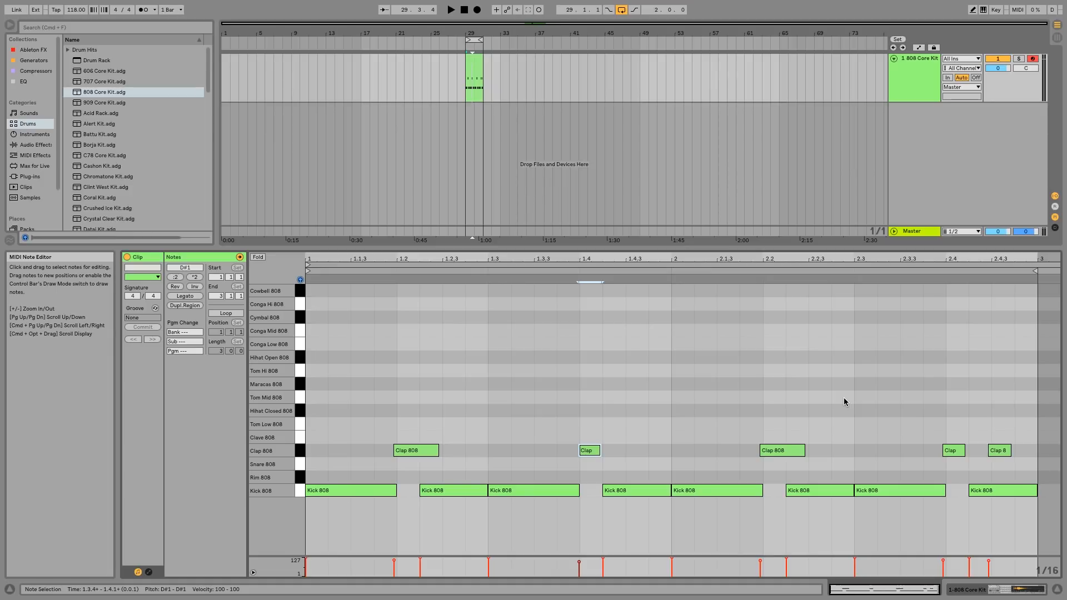
drag(900, 433, 952, 467)
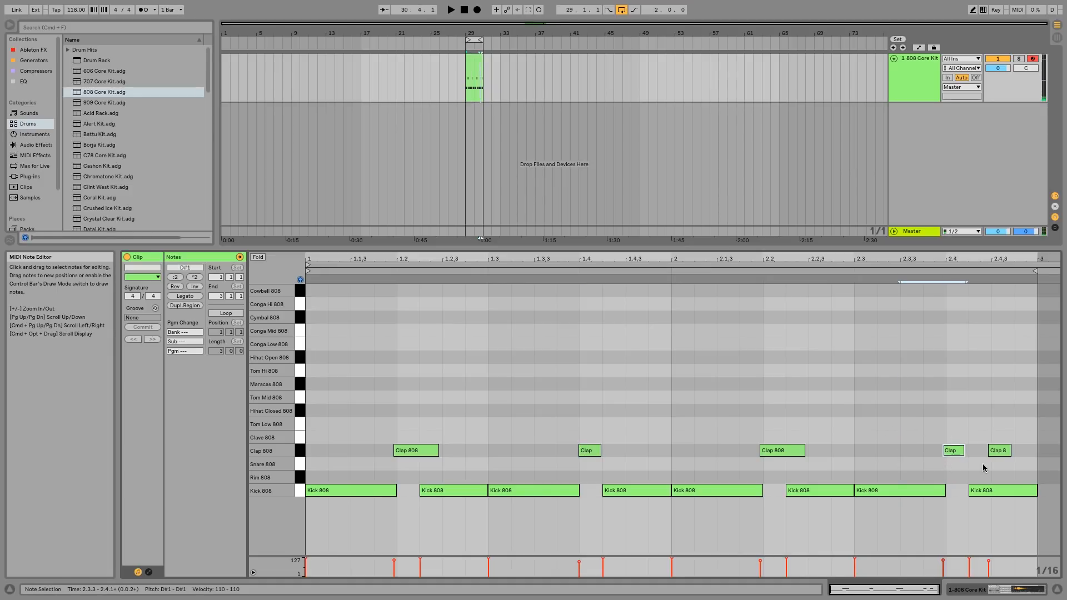
key(super+Right)
key(super+Right)
key(super+Right)
key(super+Right)
key(super+Right)
key(super+Right)
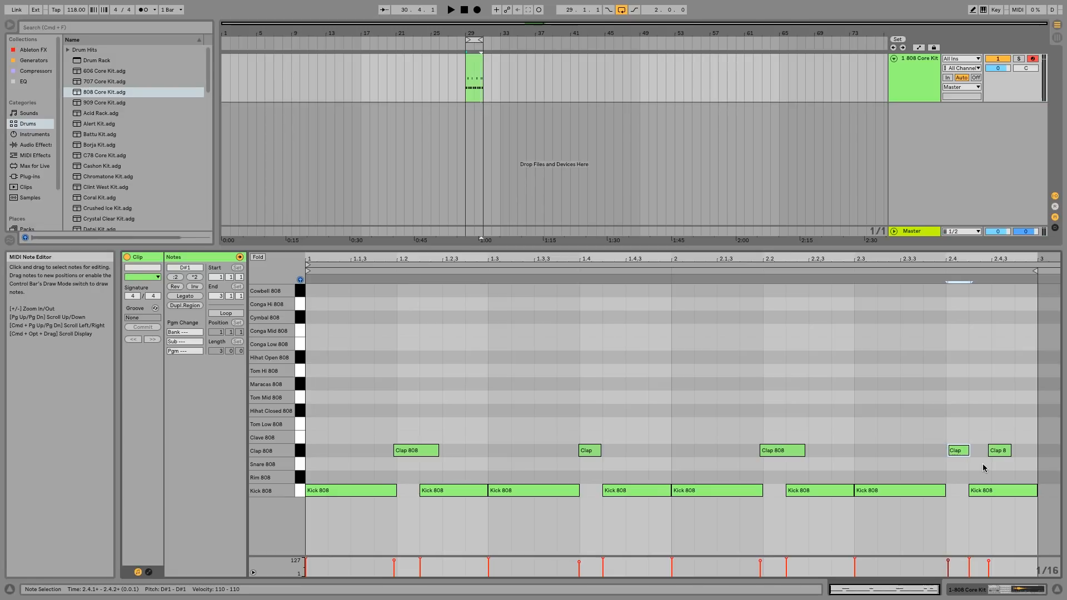
click(999, 450)
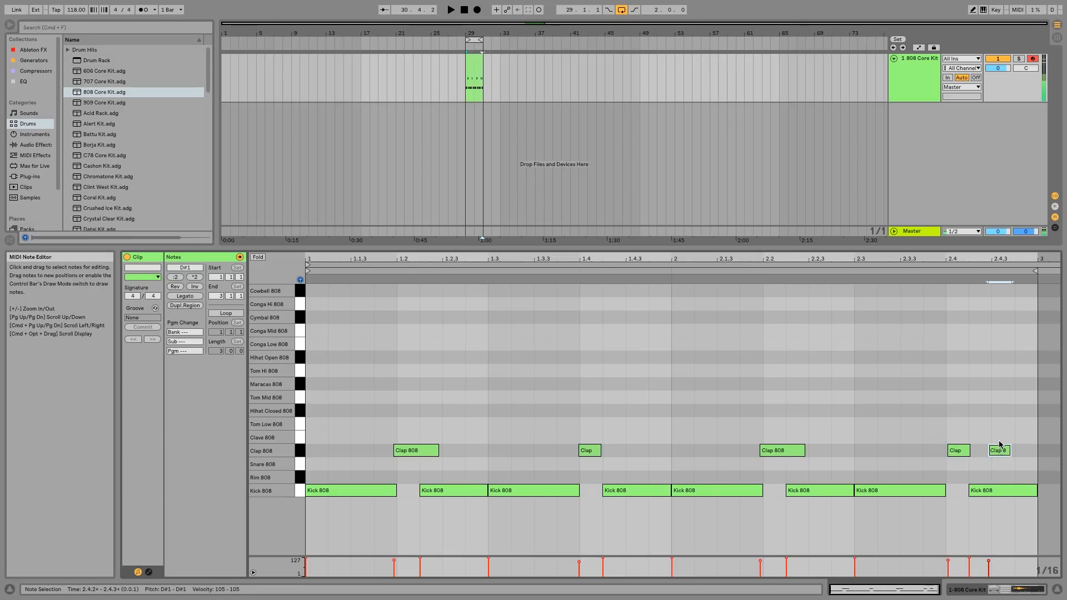
click(672, 382)
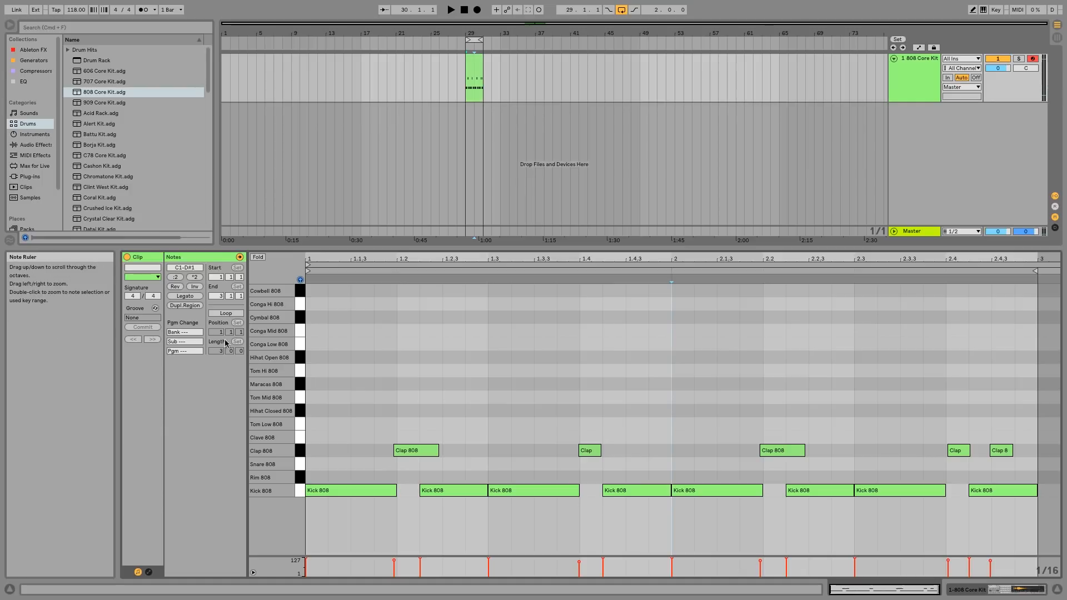
Load the MPC 16 Swing-56 groove from the Core Library's Swing and Groove MPC folder onto the clip
click(156, 308)
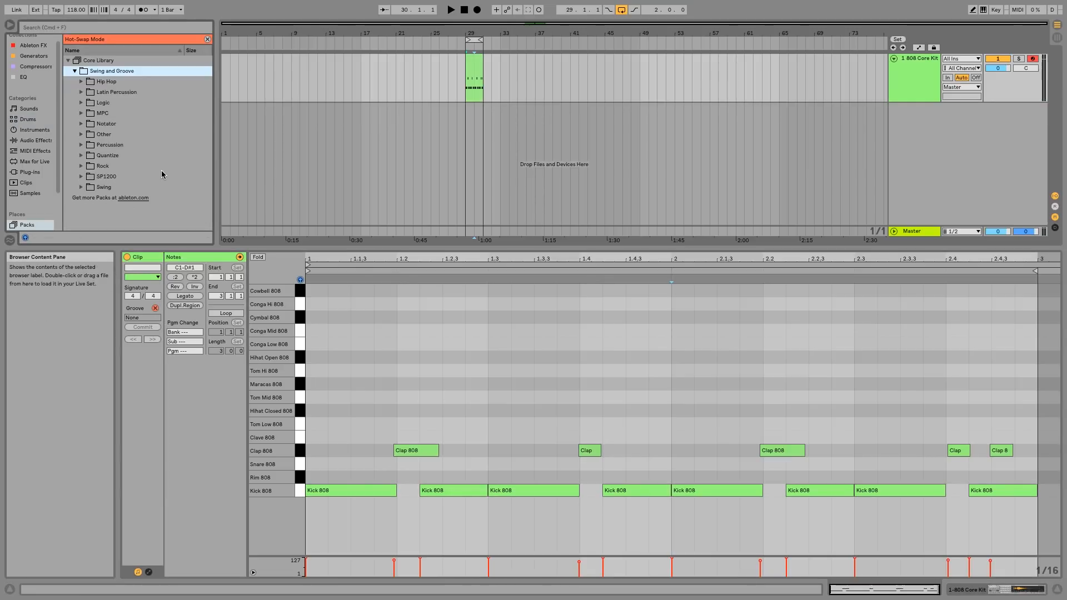
click(79, 115)
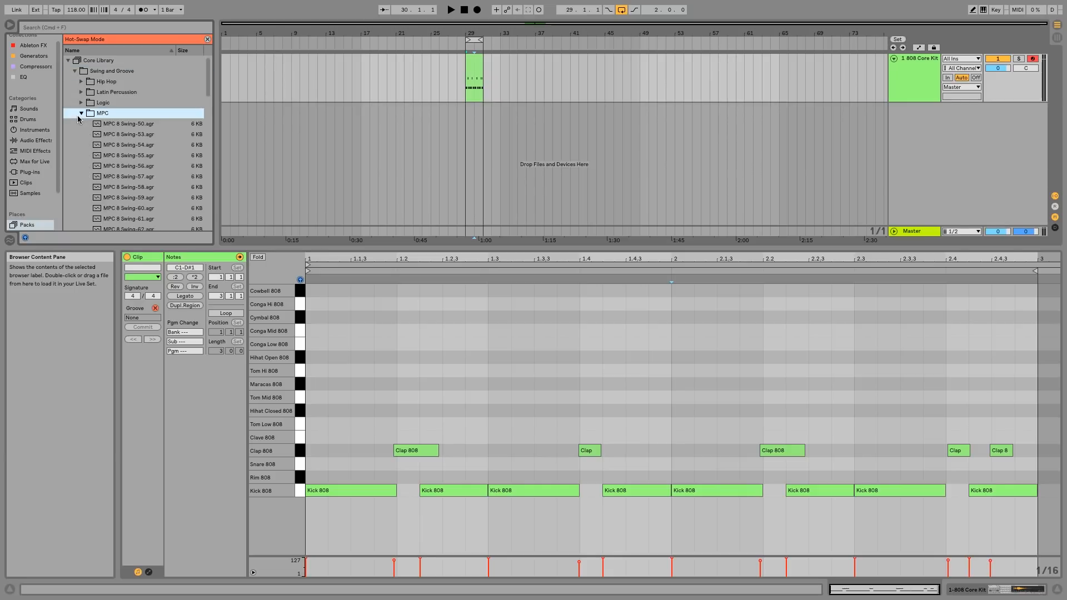
scroll(95, 208, down, 10)
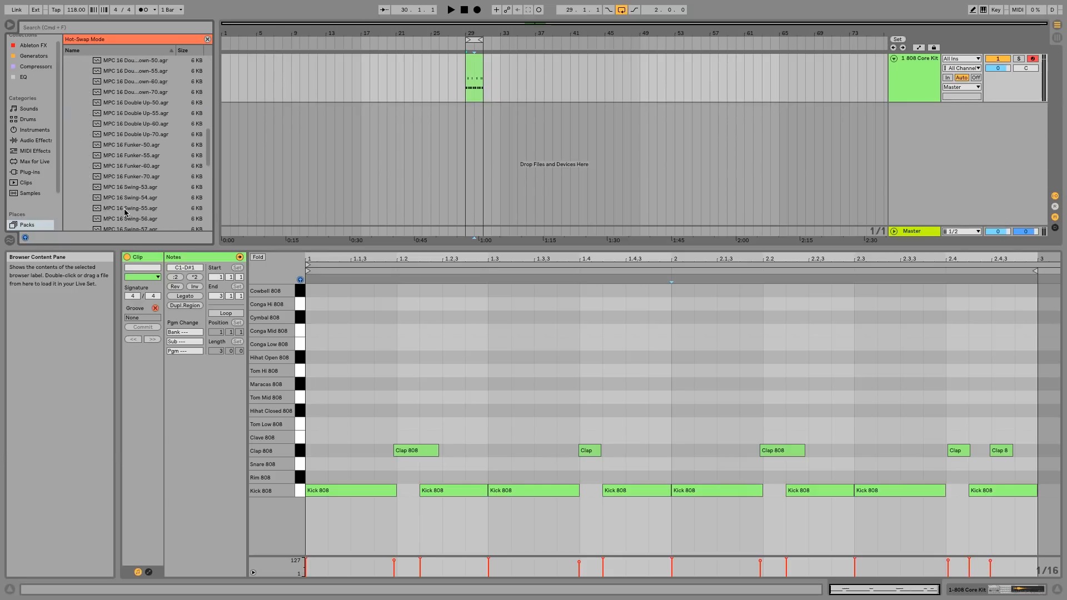
scroll(125, 212, down, 4)
double_click(127, 177)
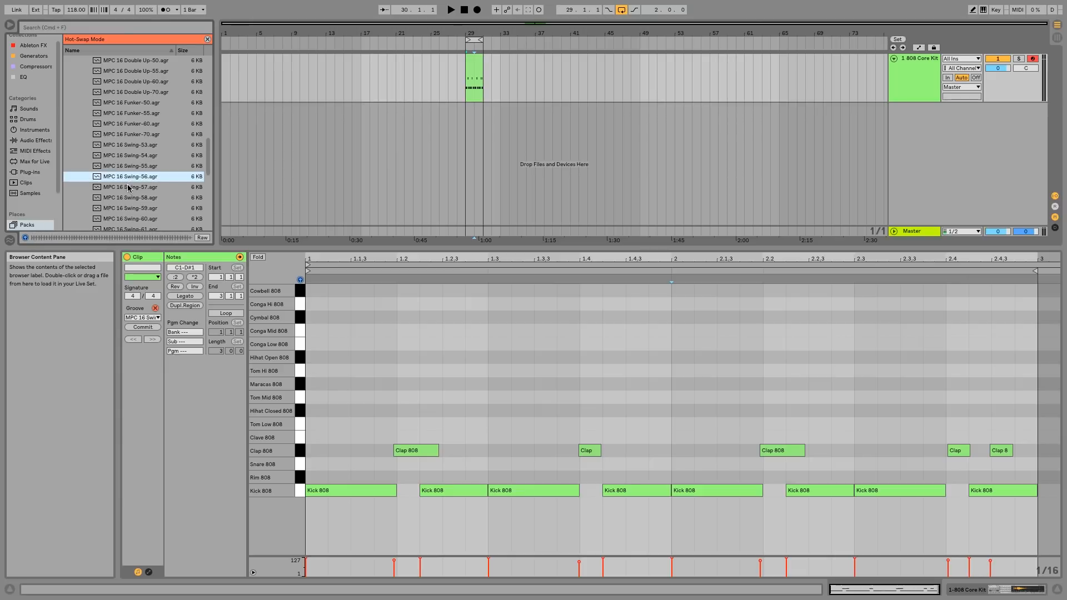
Commit the MPC 16 Swing groove to the clip's notes
click(145, 327)
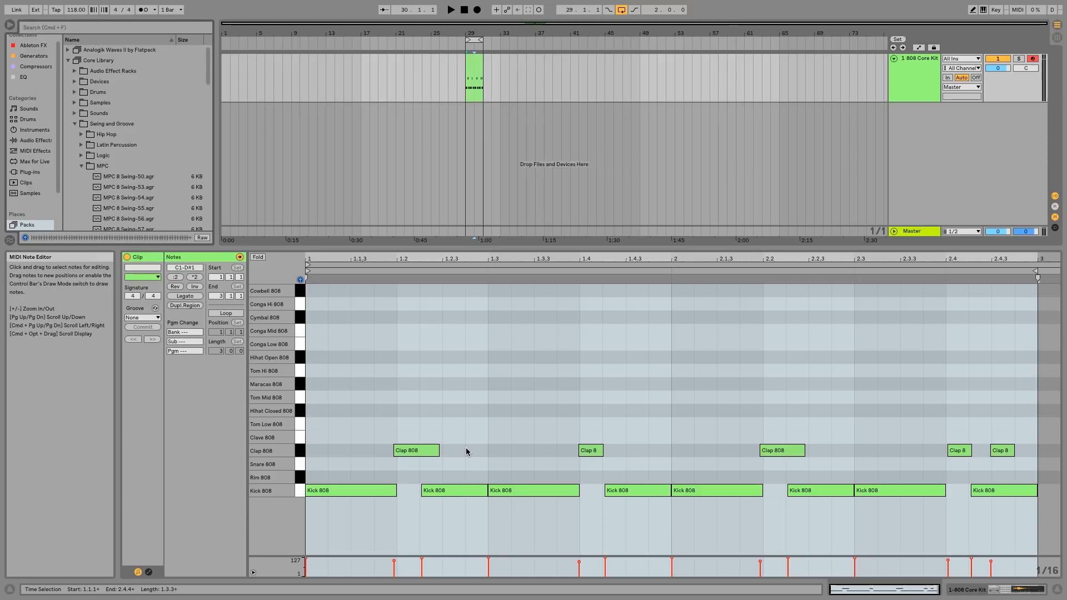
key(super+z)
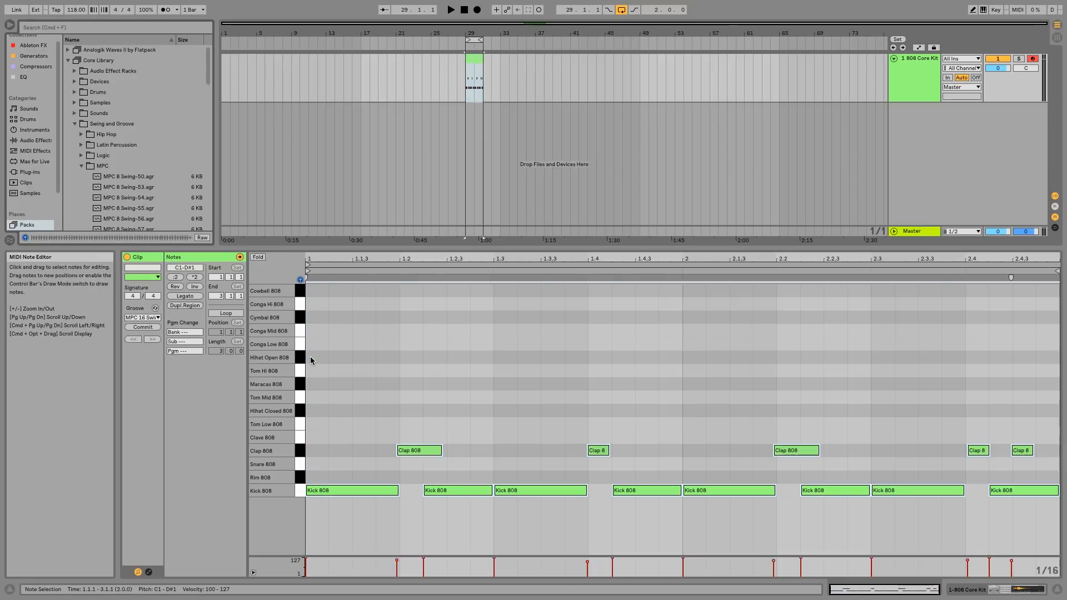
click(142, 318)
click(143, 334)
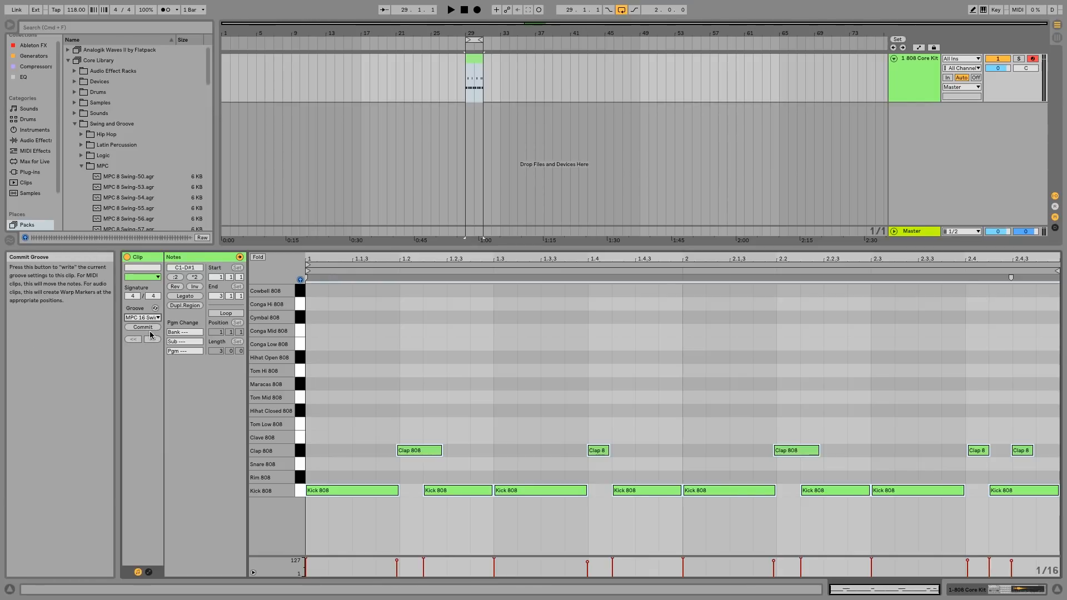
click(149, 328)
click(528, 415)
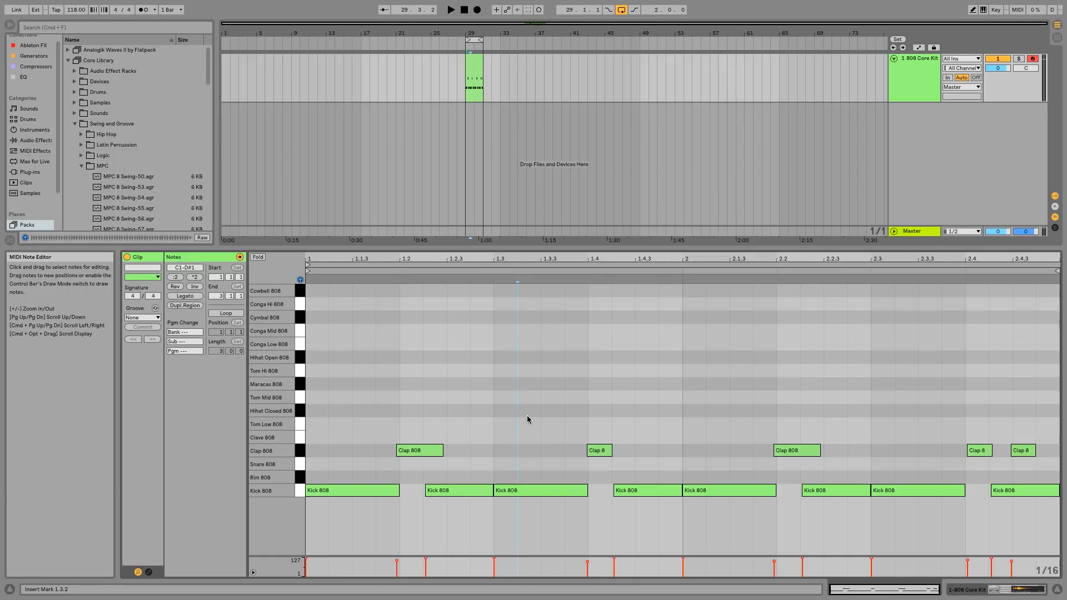
Play the loop, then move the last Clap 808 note about a sixteenth later, to just before 2.4.4
key(space)
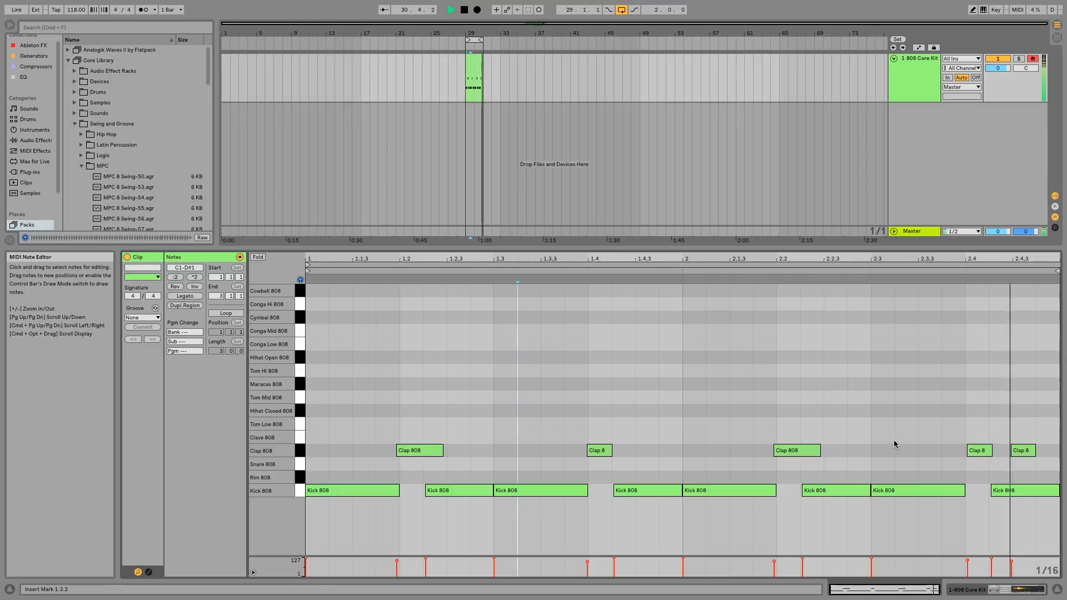
key(space)
drag(1010, 383, 1028, 472)
key(Right)
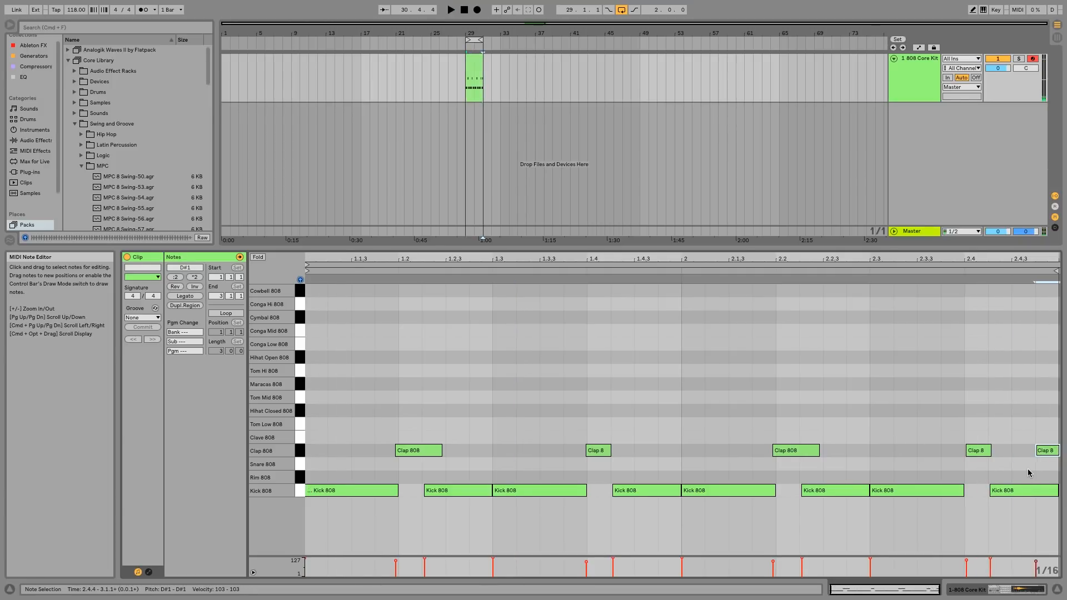
key(Left)
key(Left)
key(Left)
key(Right)
key(Right)
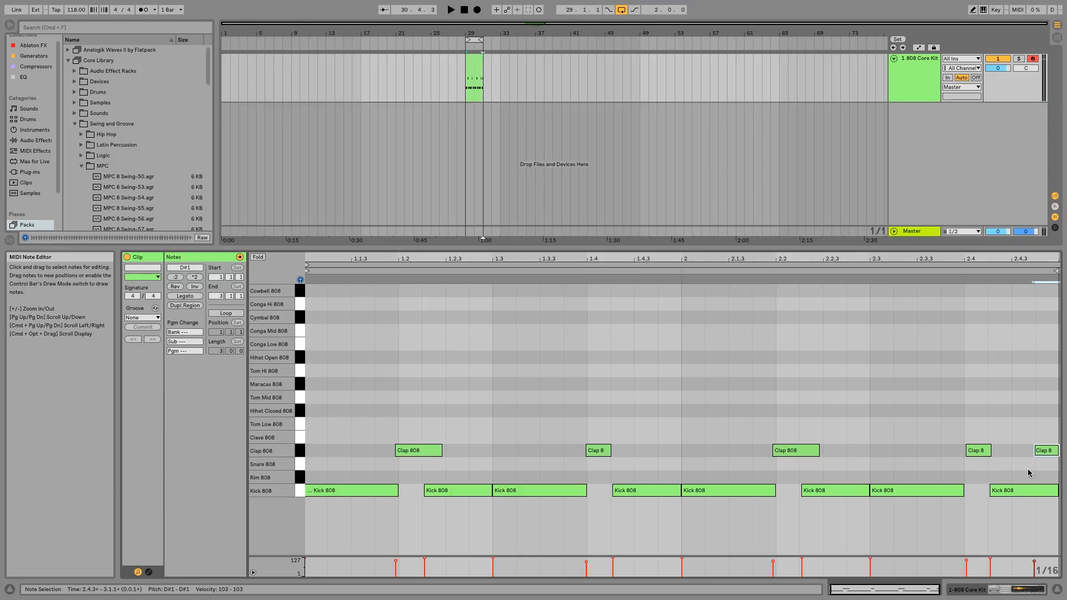
click(558, 339)
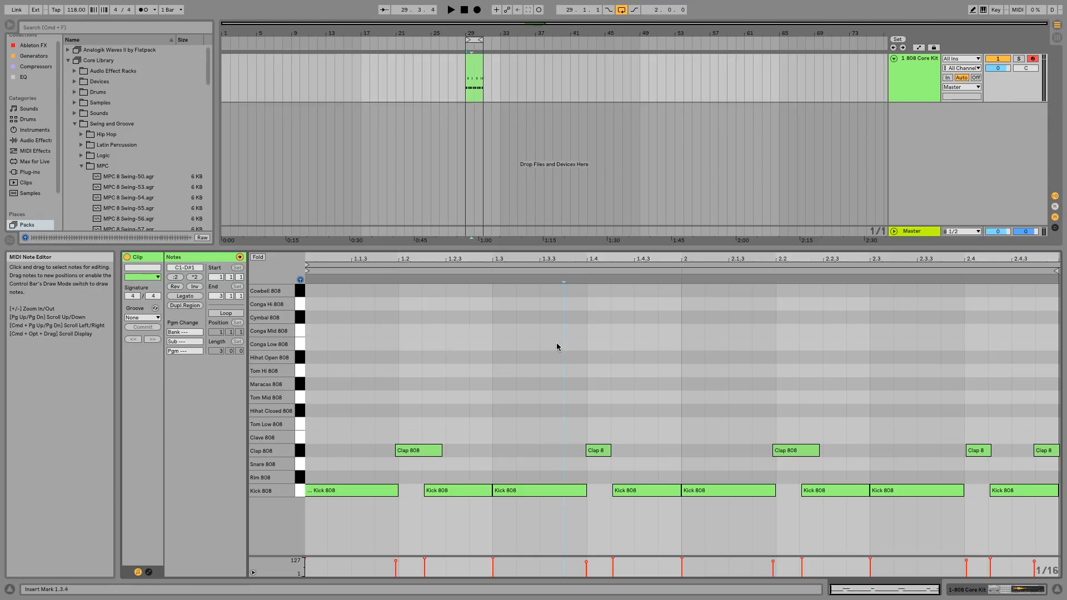
Switch the grid to 1/16 triplets and draw three Hihat Closed 808 notes leading from 1.4.3 up to bar 2
click(301, 411)
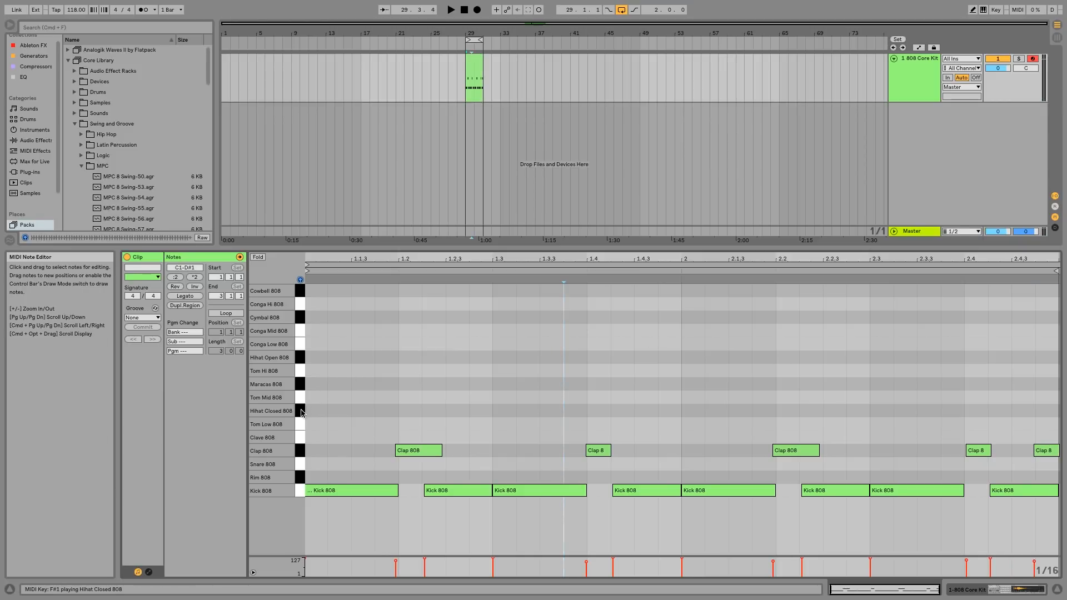
right_click(352, 411)
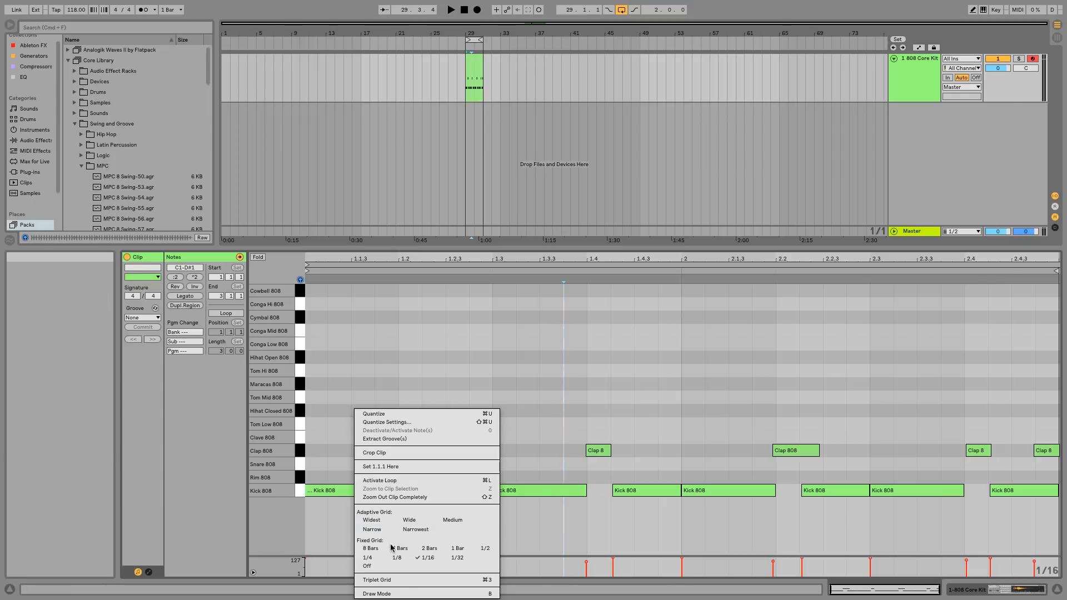
click(397, 581)
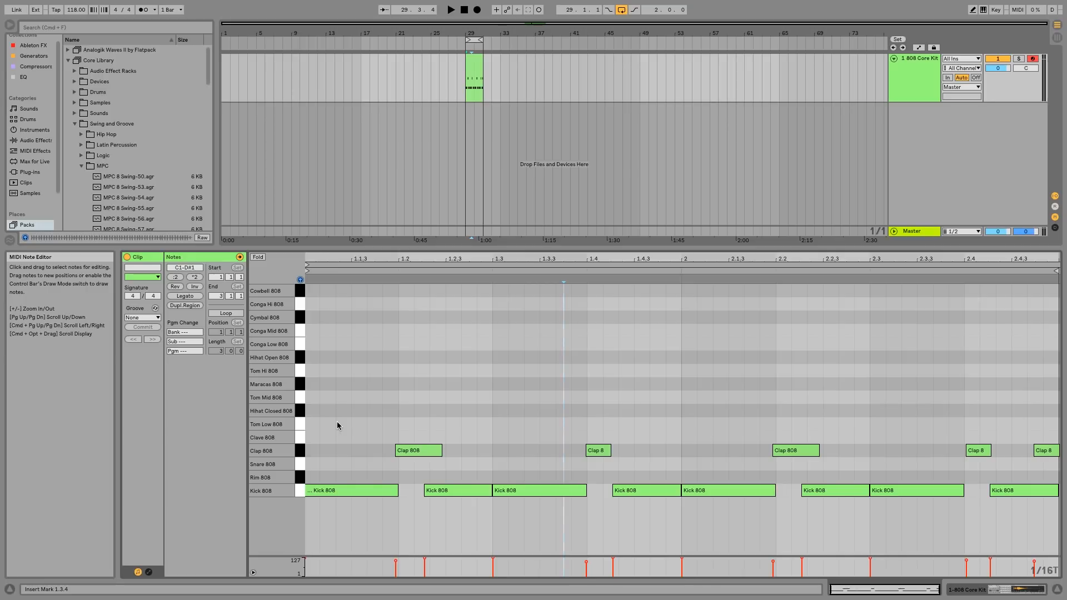
key(b)
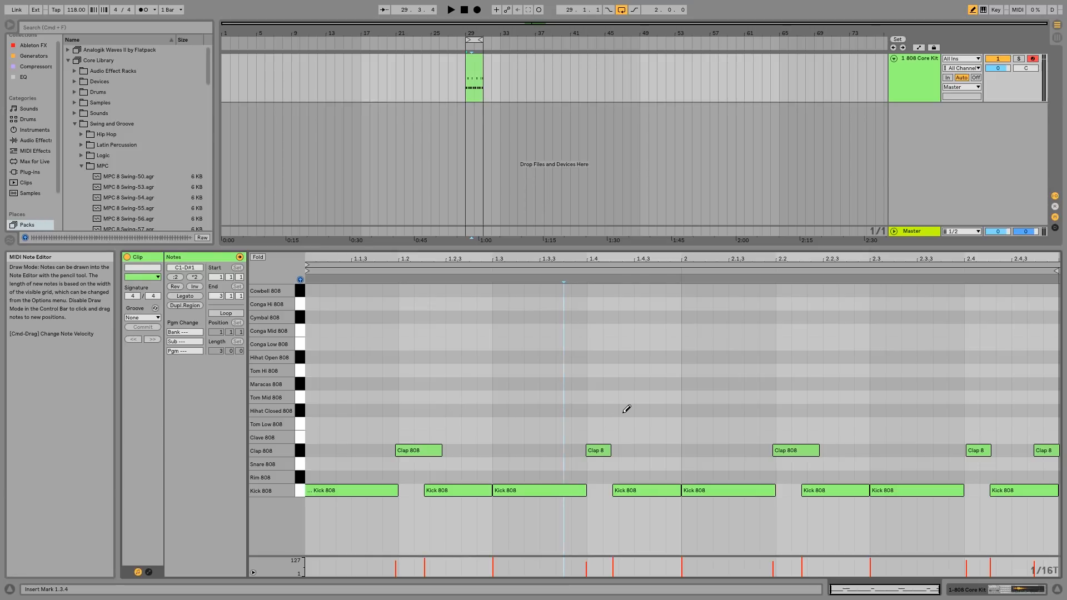
drag(638, 411, 676, 411)
click(675, 410)
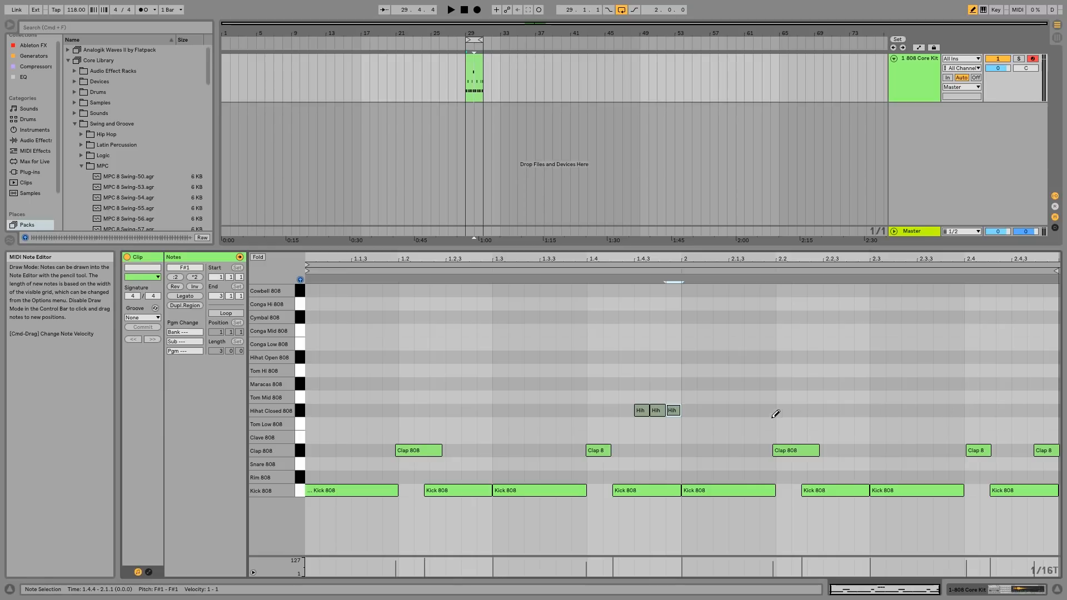
Draw 1/16 triplet closed hi-hats from 2.4 to the clip's end, leaving out the second and fourth triplet positions
drag(977, 414, 1046, 409)
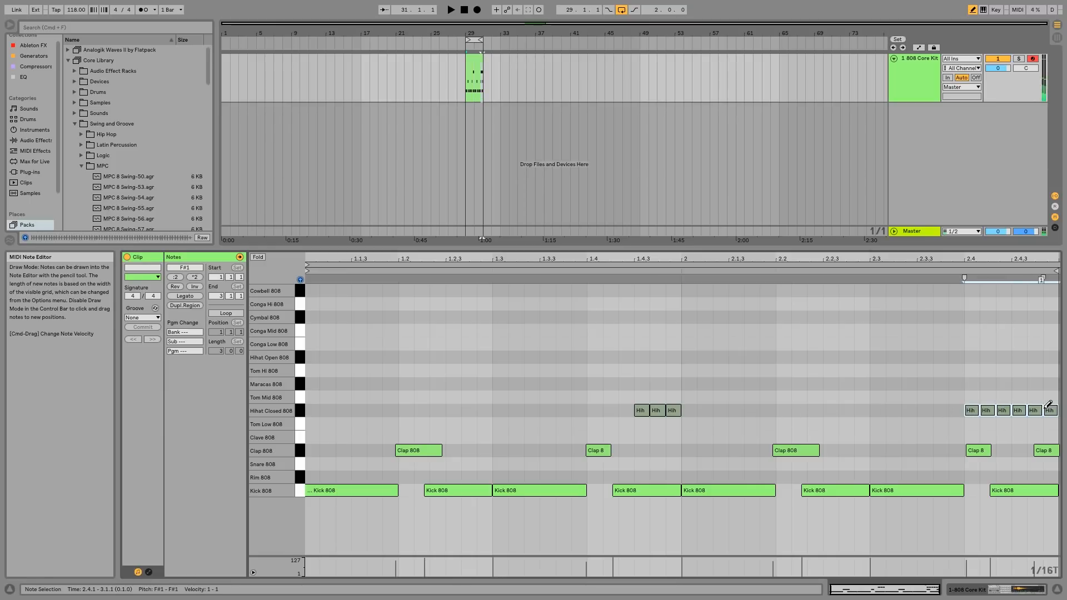
click(987, 410)
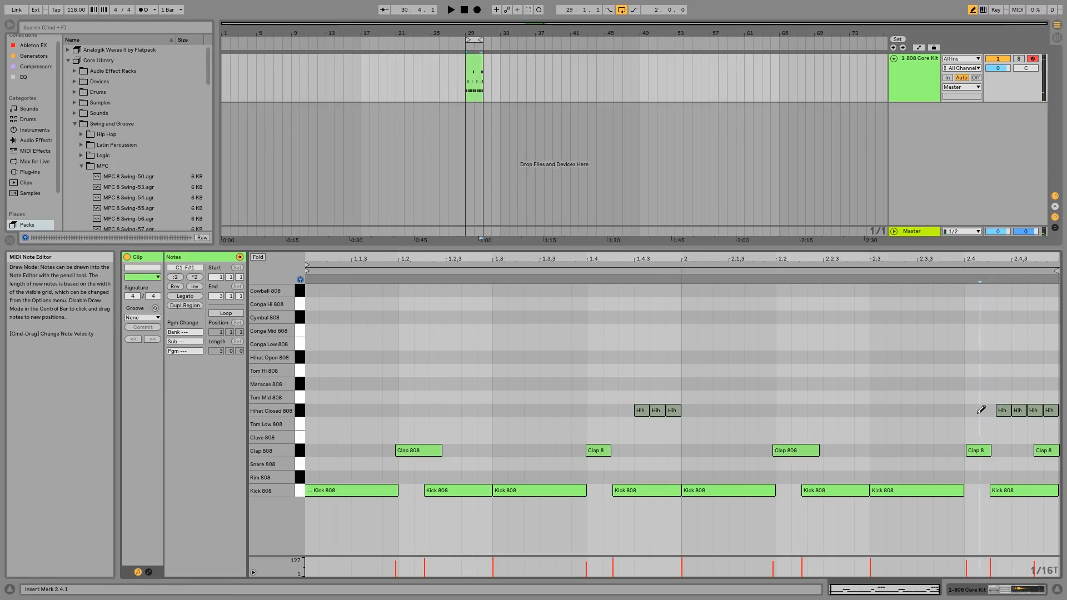
click(1018, 410)
click(1049, 411)
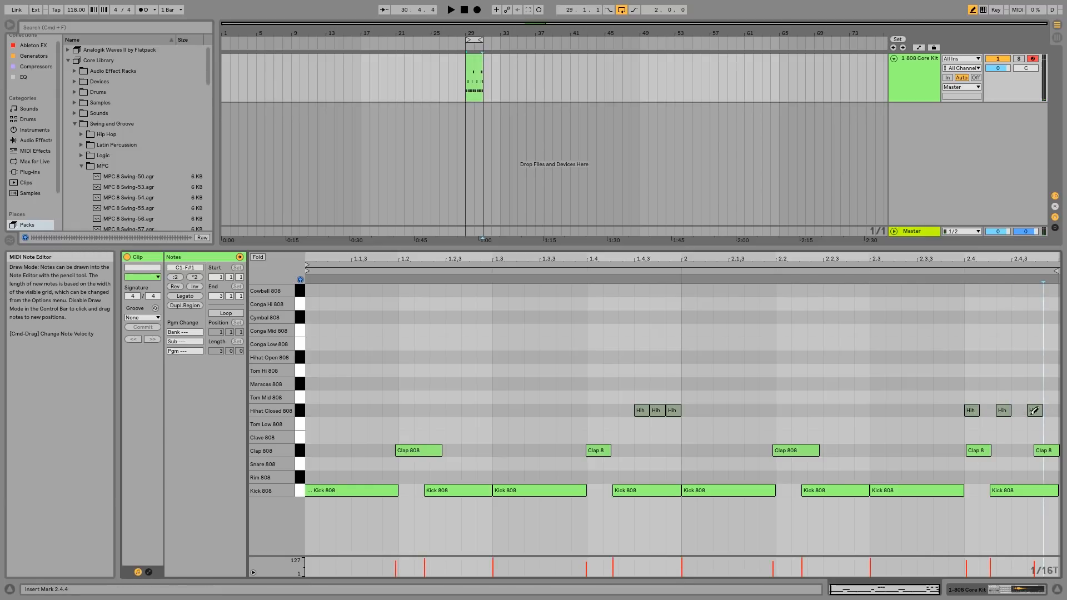
click(1033, 413)
click(1050, 412)
click(1035, 410)
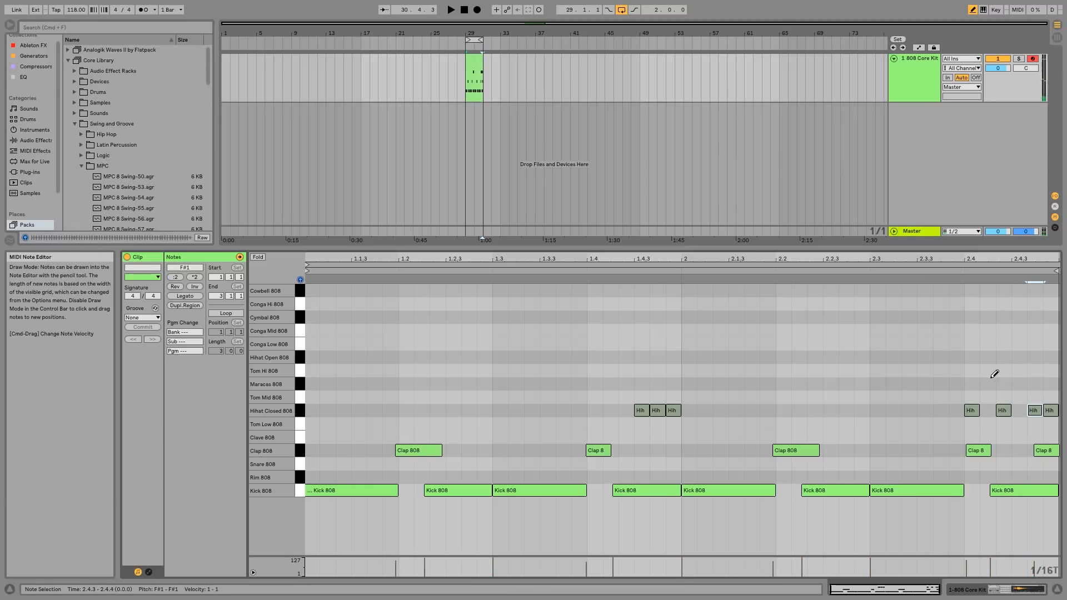
Return to the straight 1/16 grid, set all closed hi-hat velocities to 66, and play the loop
key(super+3)
key(super+b)
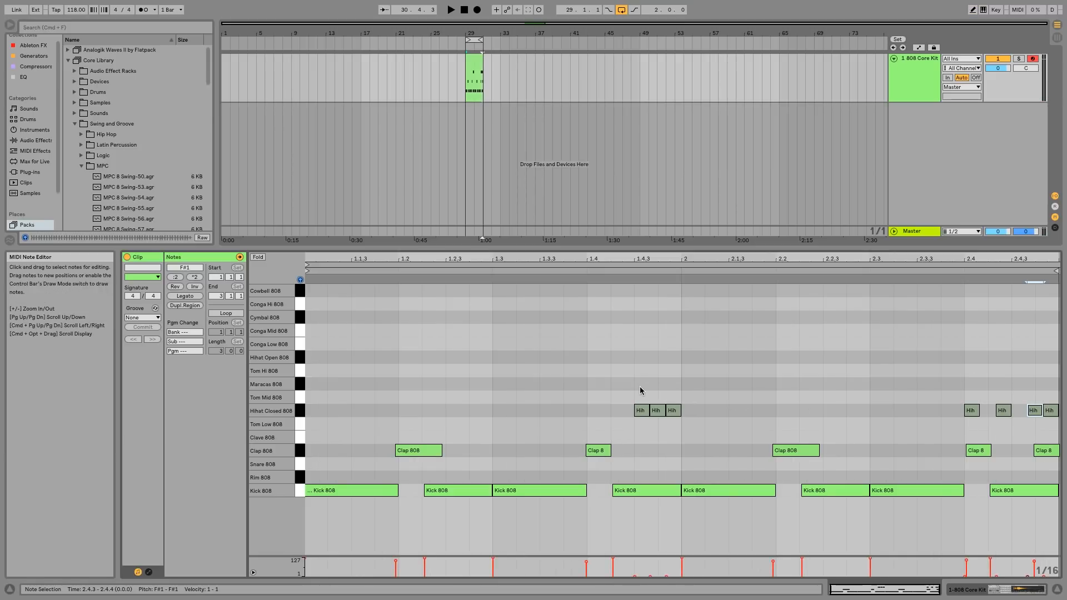
drag(639, 390, 1053, 422)
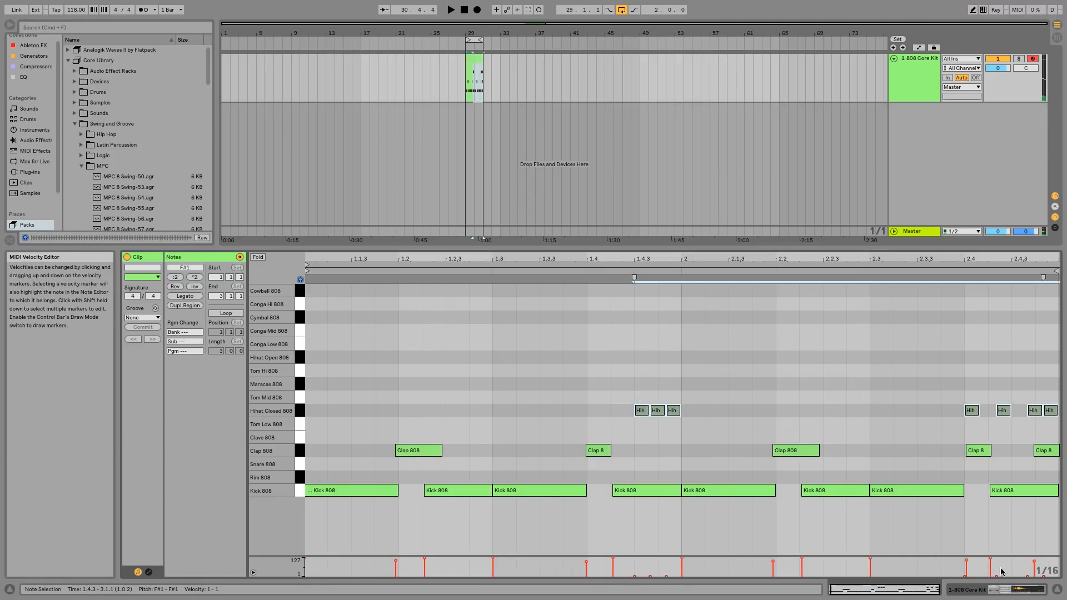
drag(1002, 572, 1002, 569)
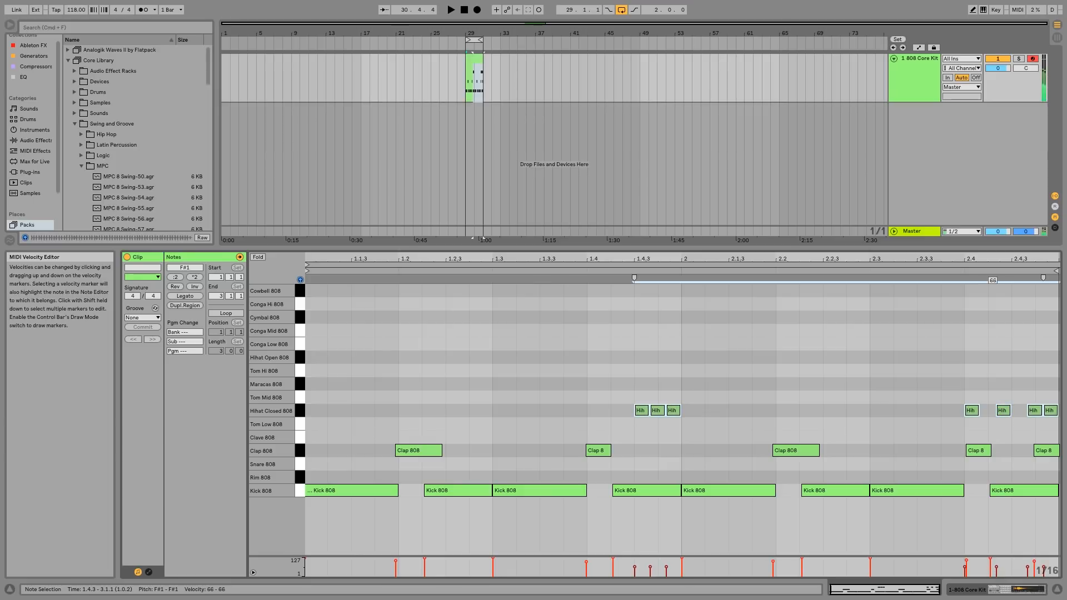
click(710, 426)
key(space)
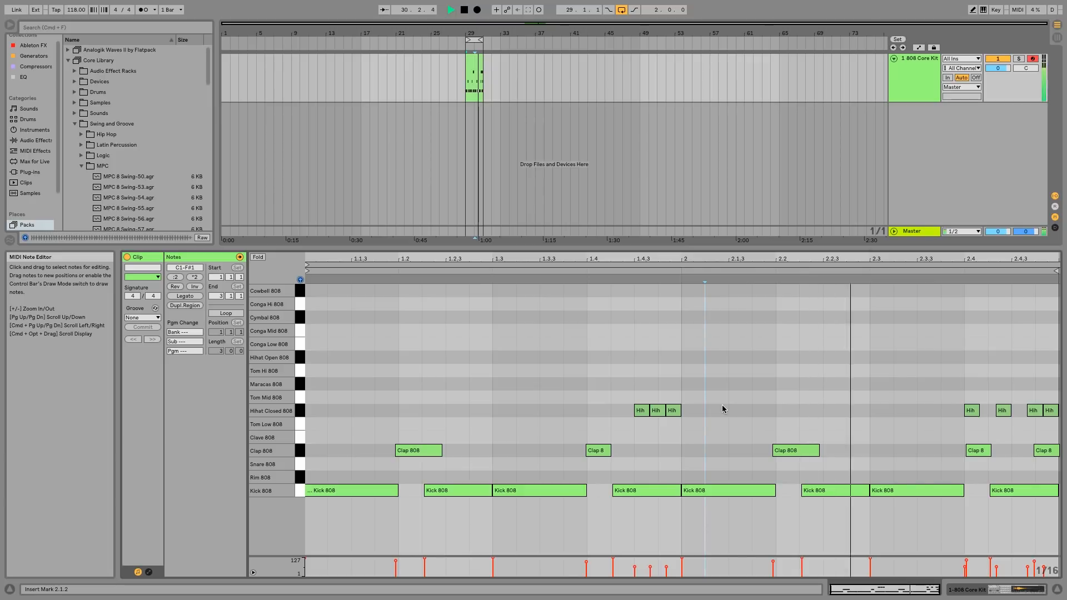
click(722, 409)
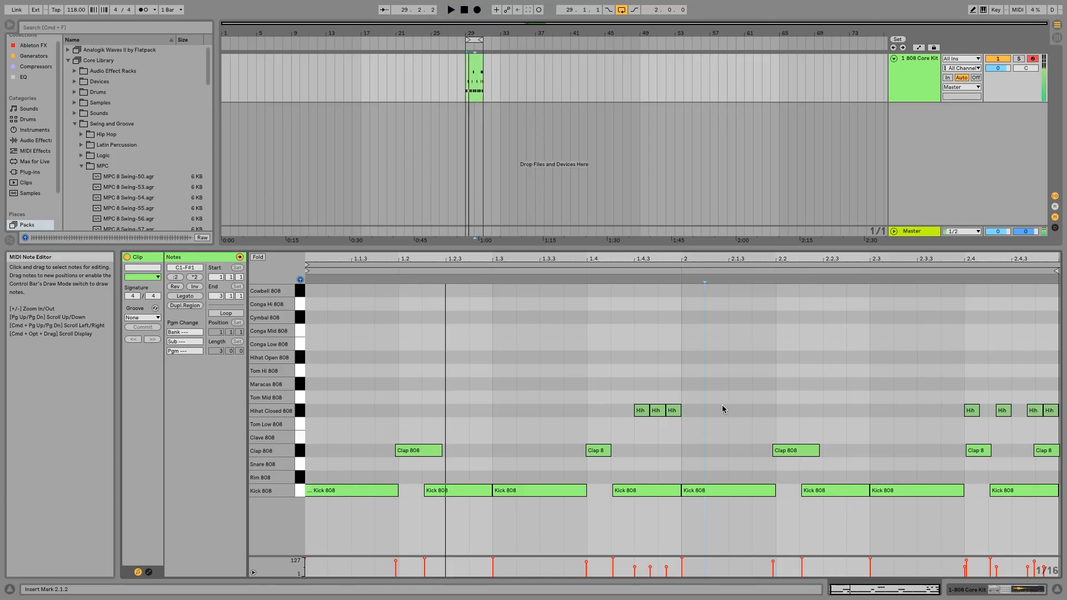
key(space)
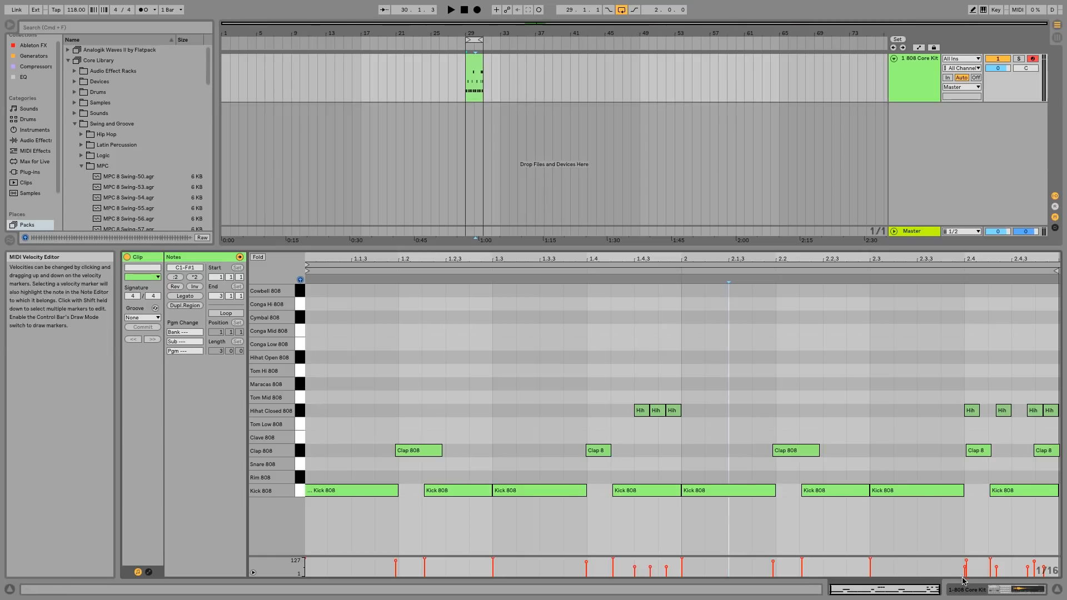
Duplicate the 808 Core Kit track together with its clip
key(shift+Tab)
click(608, 254)
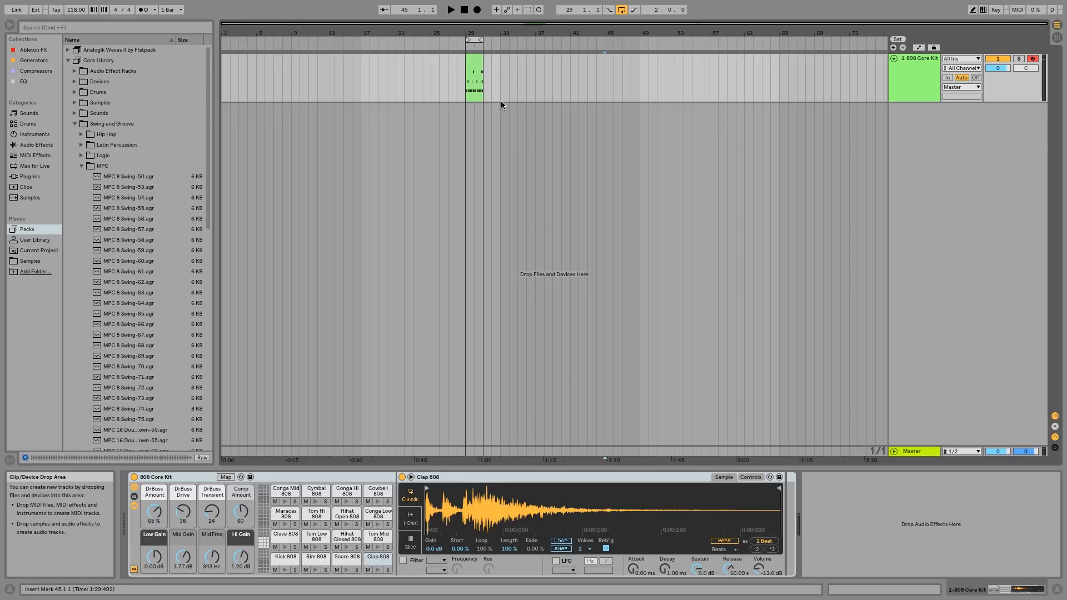
click(477, 69)
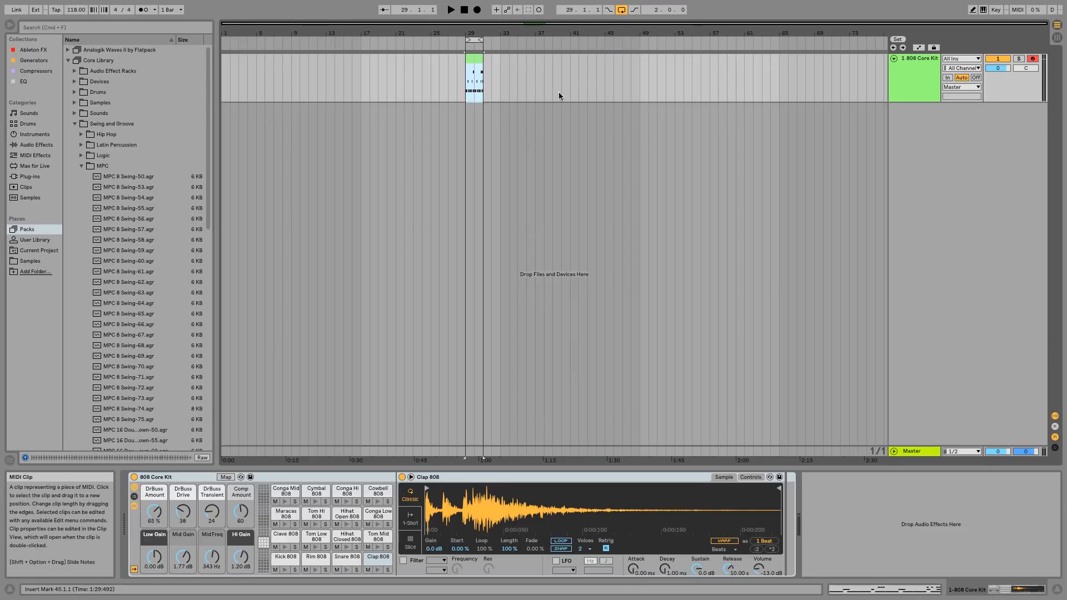
click(904, 85)
right_click(905, 85)
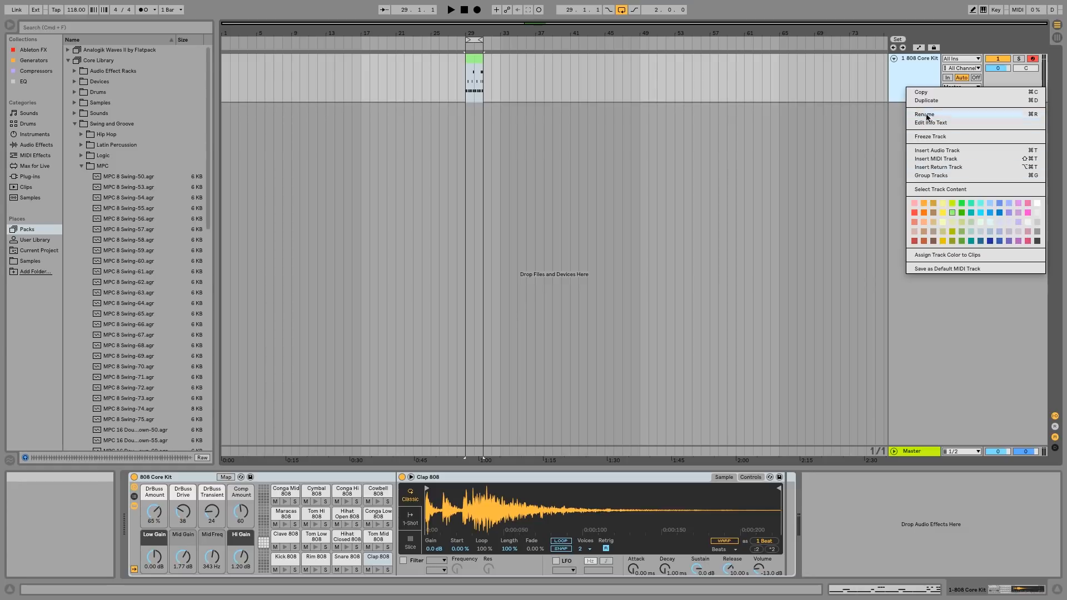
key(Return)
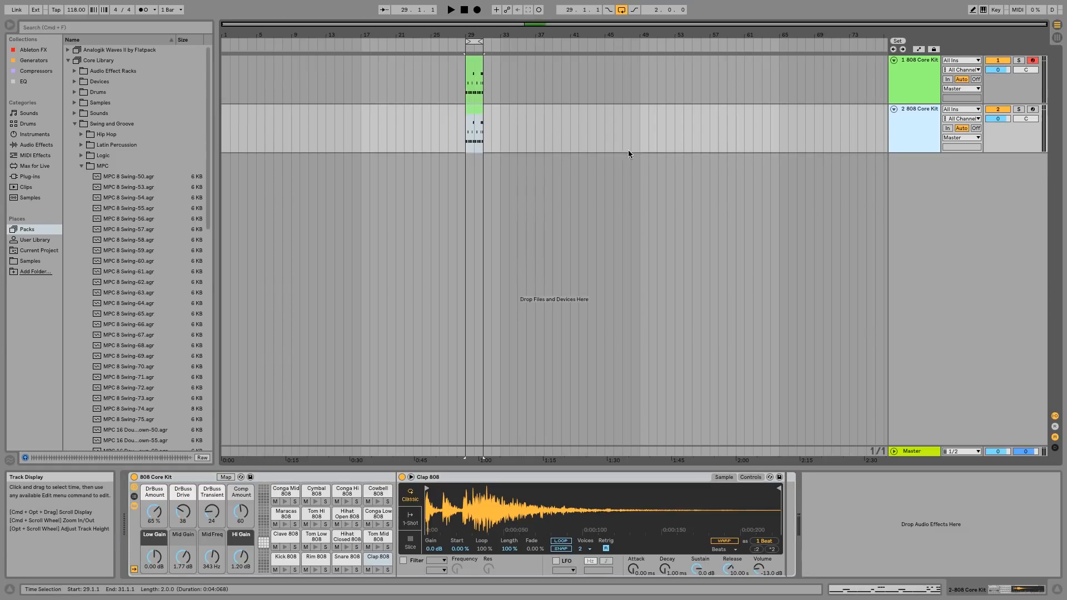
Open the clip on the duplicated 808 Core Kit track and delete all of its notes
click(473, 113)
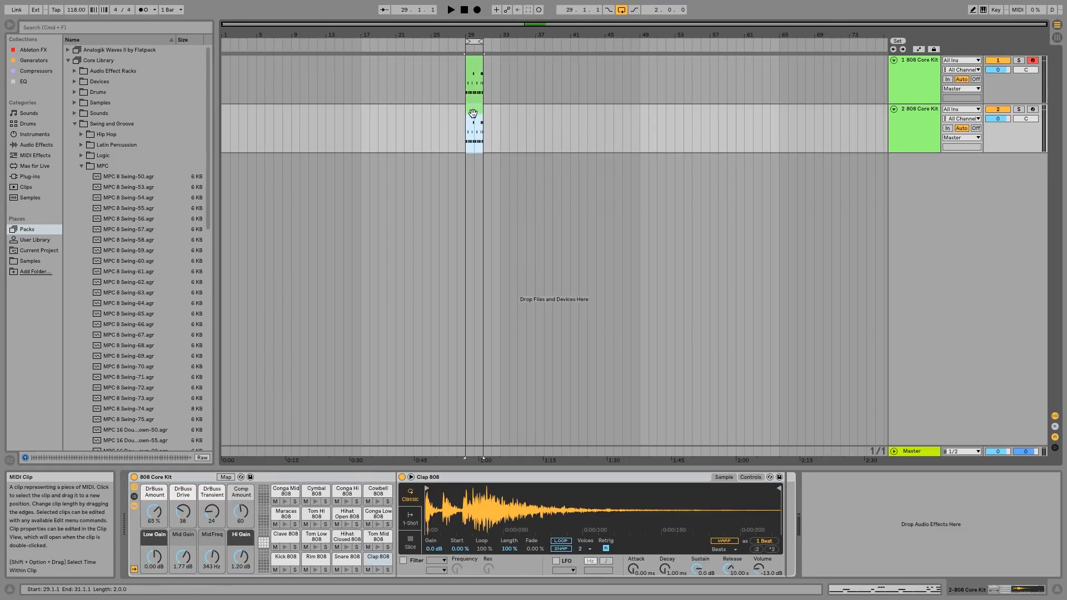
double_click(473, 113)
drag(356, 382, 443, 425)
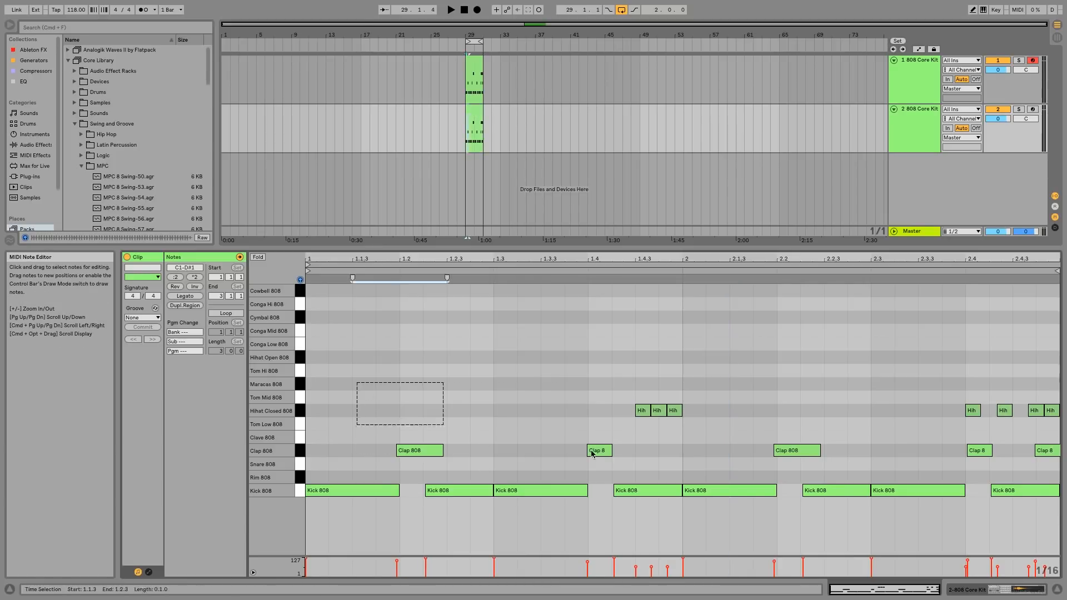
drag(592, 453, 1050, 516)
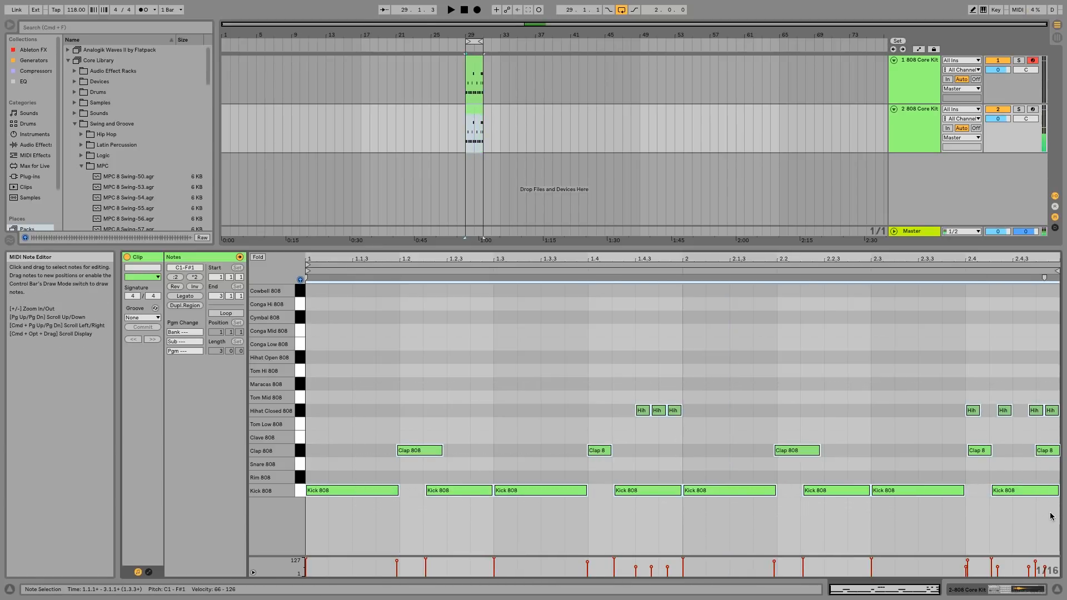
key(Delete)
click(421, 428)
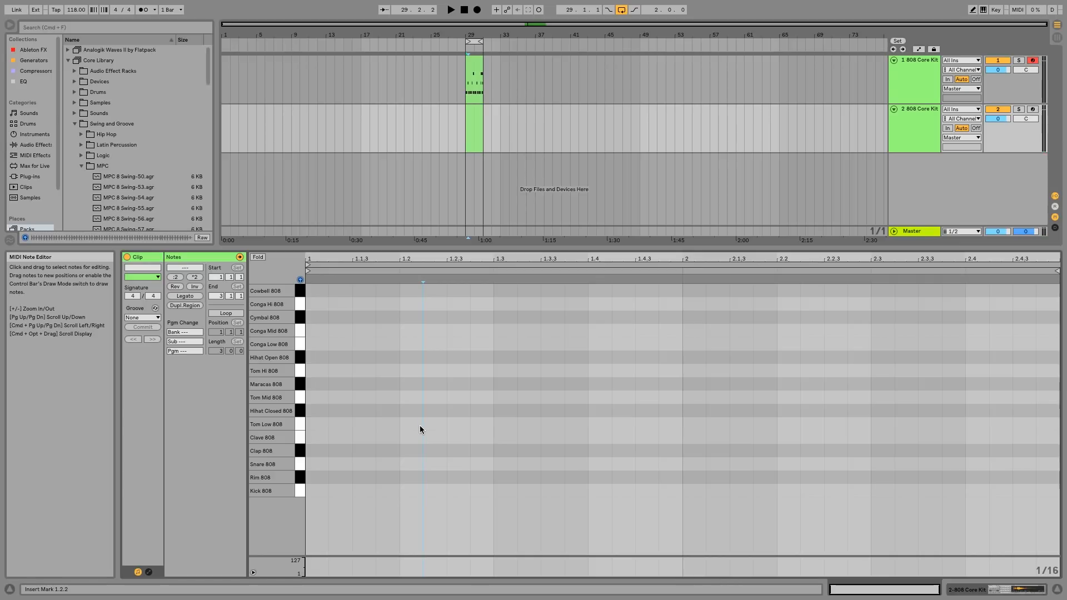
Draw 1/16-long Hihat Open 808 notes on every offbeat of both bars, from 1.1.3 to 2.4.3
key(b)
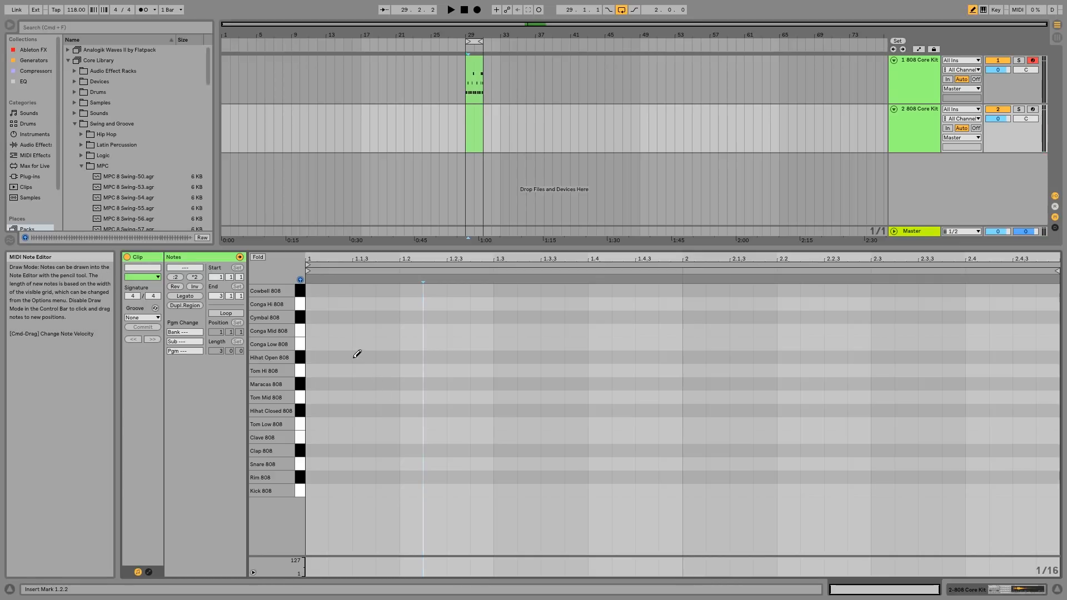
drag(357, 357, 402, 359)
key(super+z)
click(403, 360)
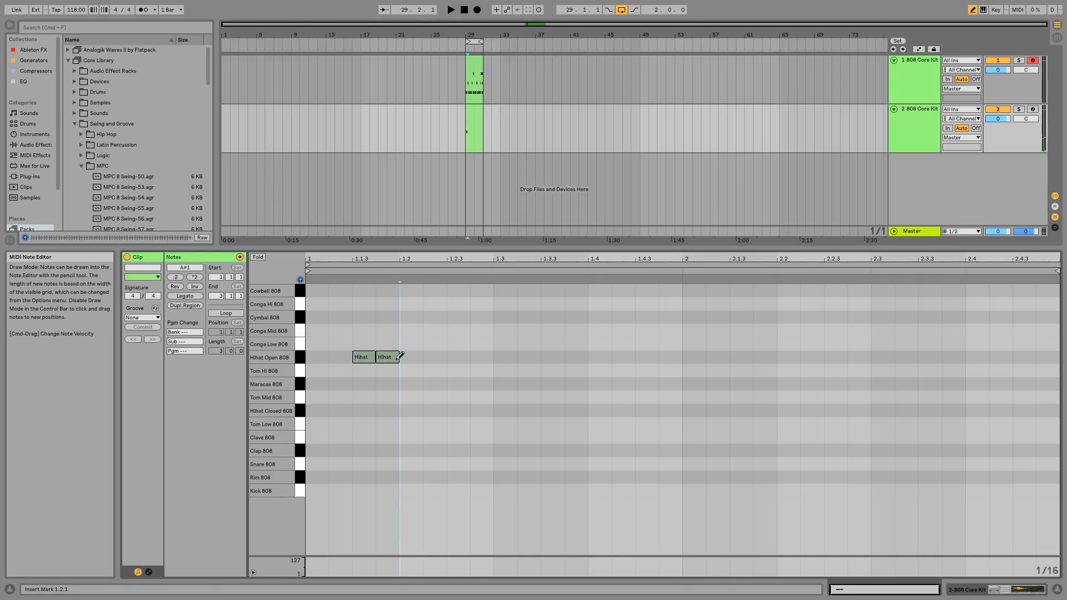
click(396, 359)
click(457, 359)
click(552, 358)
click(640, 359)
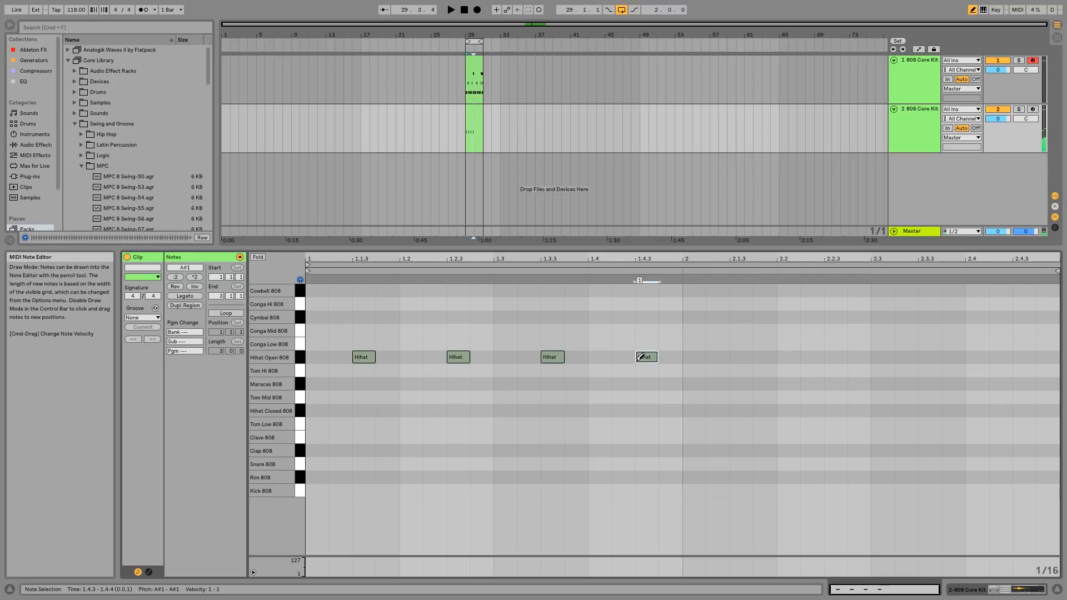
click(733, 357)
click(834, 358)
click(928, 358)
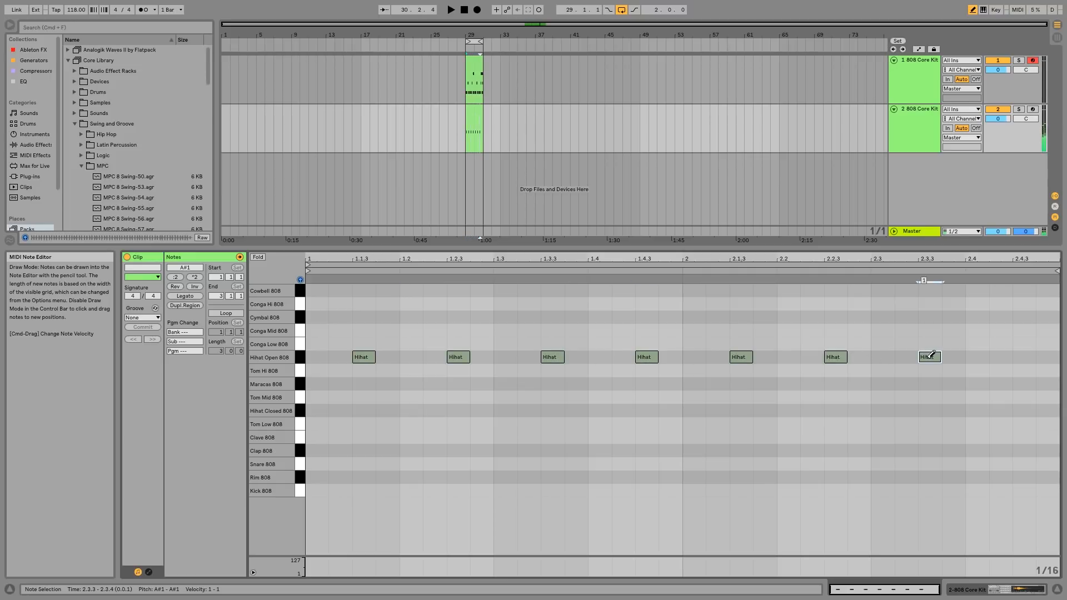
click(1022, 357)
Raise the velocity of all the open hi-hat notes together to about 70
key(b)
drag(385, 332, 1031, 390)
mouse_move(390, 333)
mouse_down()
mouse_move(512, 378)
mouse_move(819, 399)
mouse_up()
key(super+a)
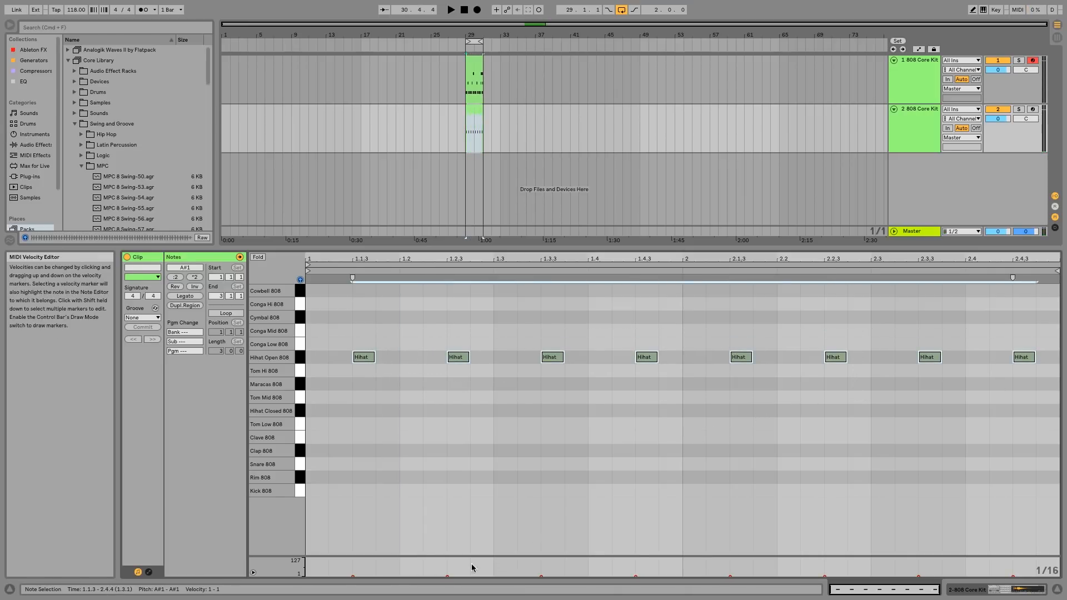
click(449, 576)
key(super+a)
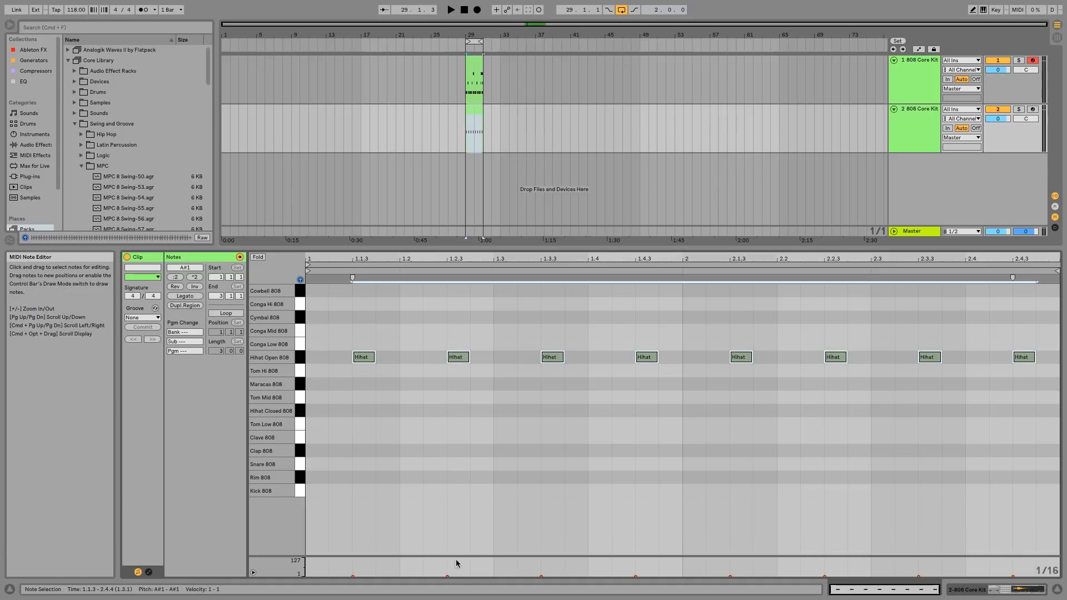
drag(449, 578, 449, 579)
click(372, 516)
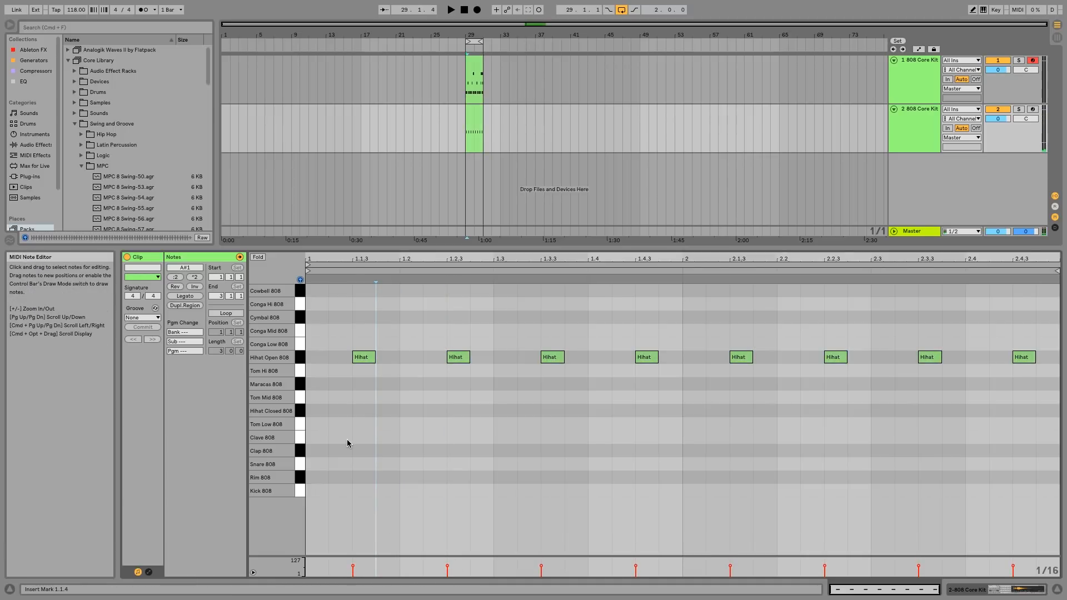
Apply the MPC 16 Swing groove to the open hi-hat clip and commit it to the notes
click(155, 317)
click(154, 333)
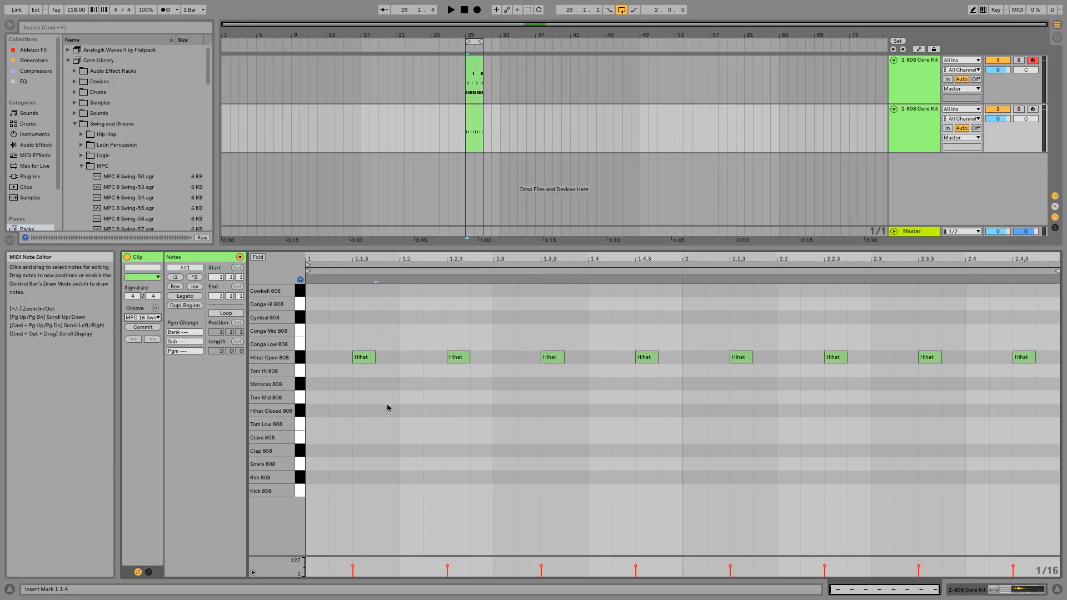
click(157, 329)
click(542, 466)
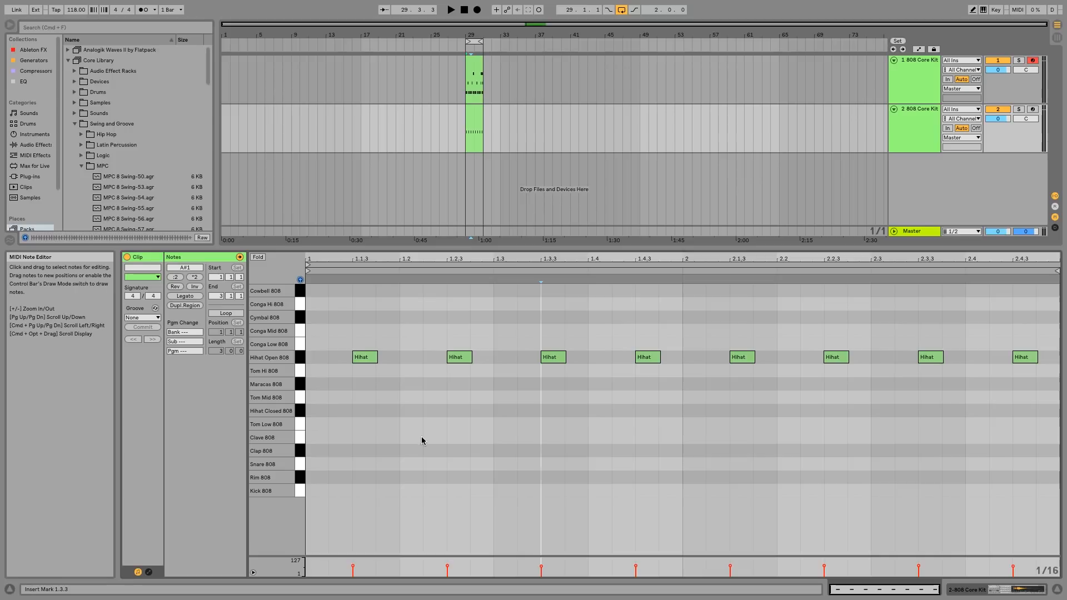
Nudge the first and fifth open hi-hats slightly later and the third slightly earlier, off the grid
drag(345, 396, 363, 358)
drag(542, 407, 556, 320)
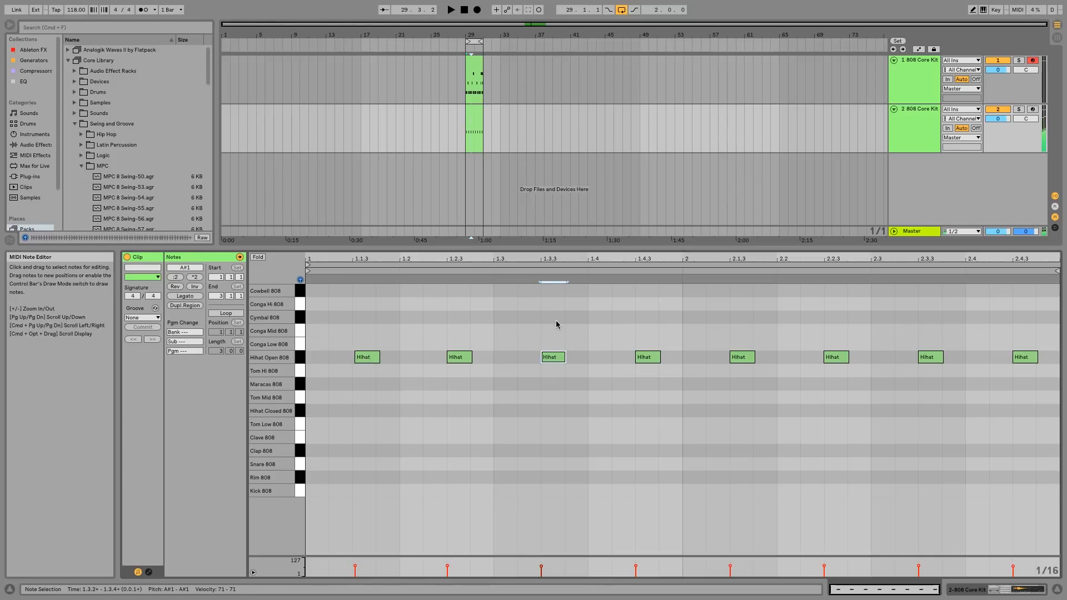
key(super+Left)
key(super+Left)
drag(698, 320, 739, 382)
key(super+Right)
key(super+Right)
click(613, 438)
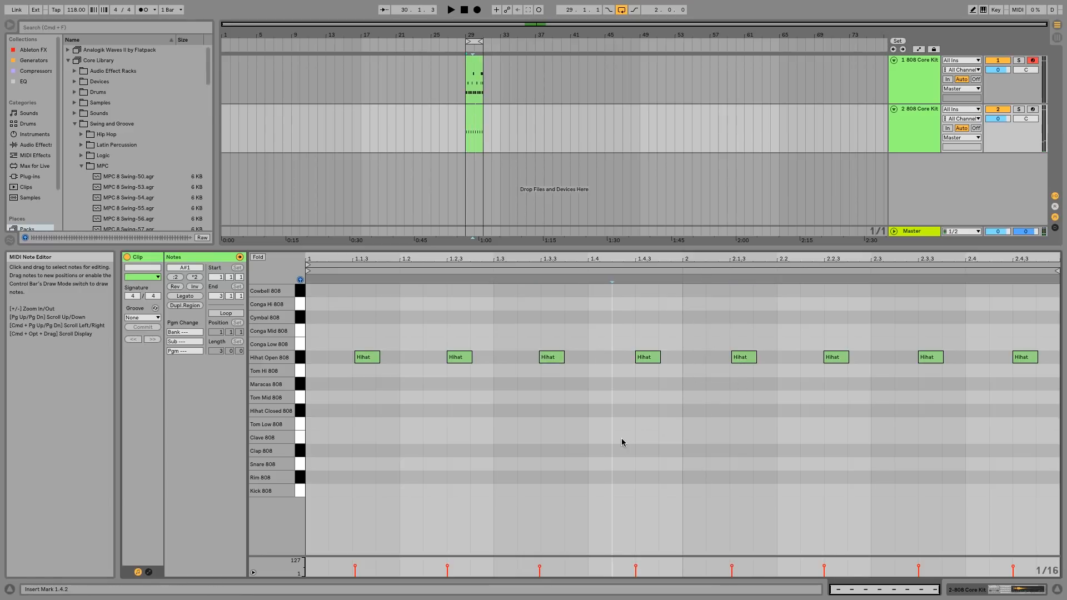
Select the clips on both 808 Core Kit tracks to show their notes together in the note editor
click(479, 134)
shift+click(474, 67)
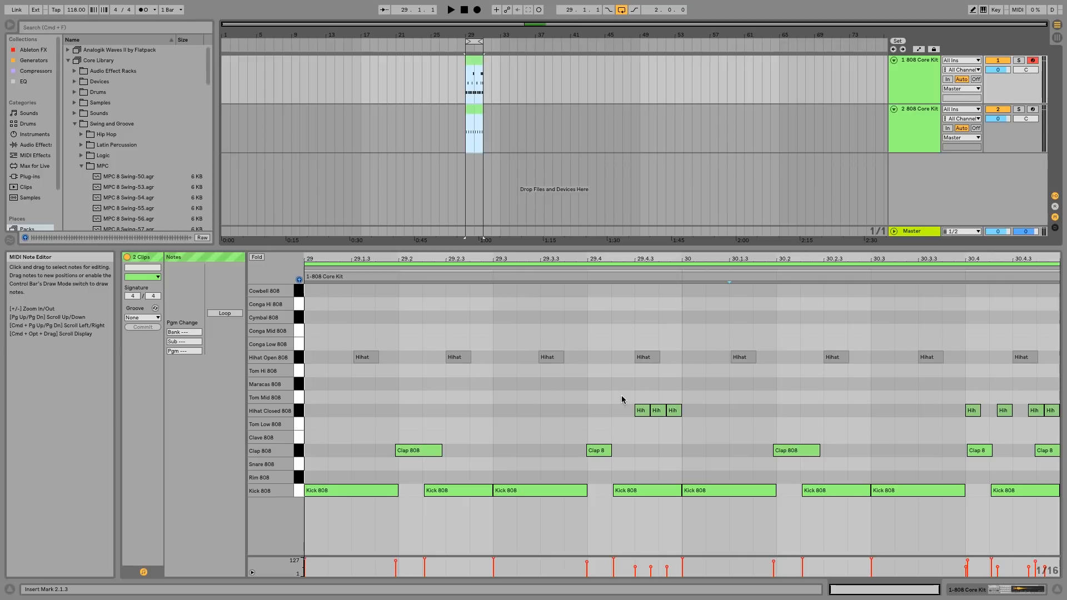
Play the two-track loop and select all the open hi-hat notes, returning the editing focus to the first track's notes
click(362, 359)
key(space)
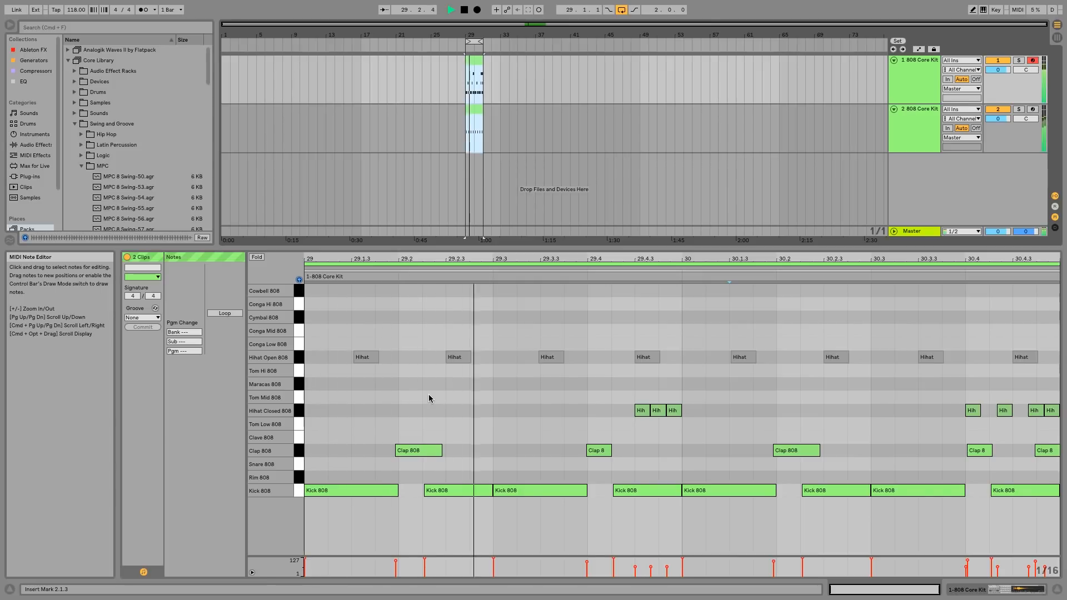
drag(350, 331, 1033, 392)
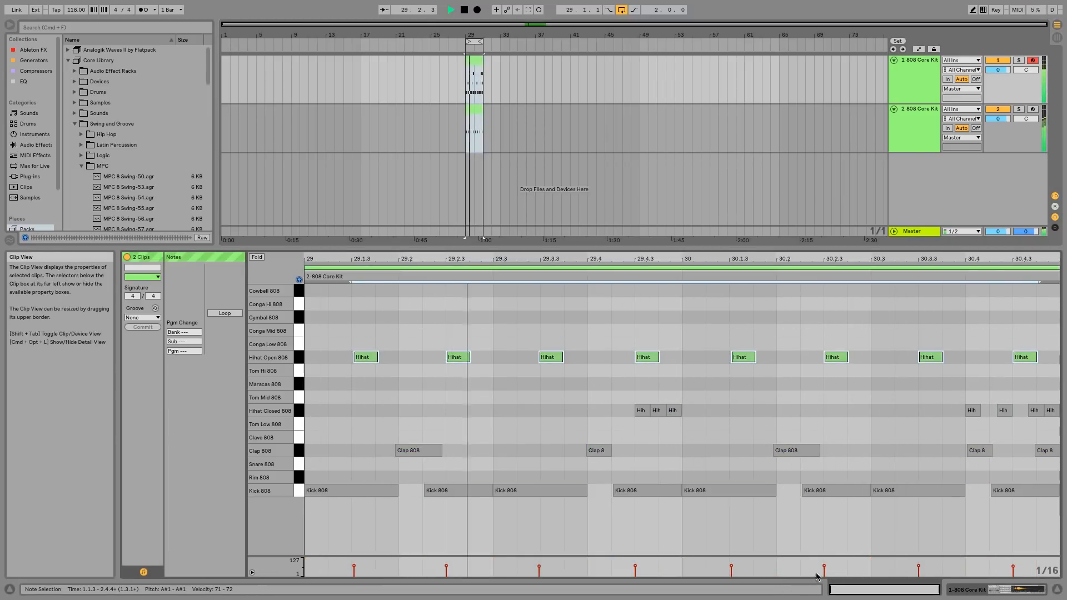
click(753, 475)
click(646, 410)
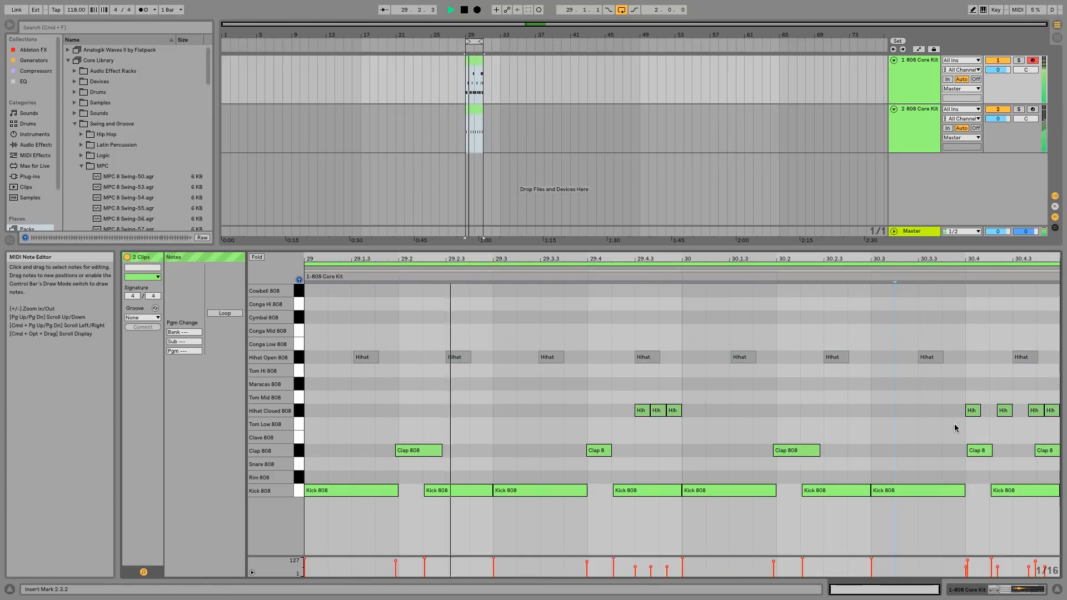
Delete the closed hi-hat at 30.4 and the kick after the 29.4 clap during playback, and stop the loop
click(971, 410)
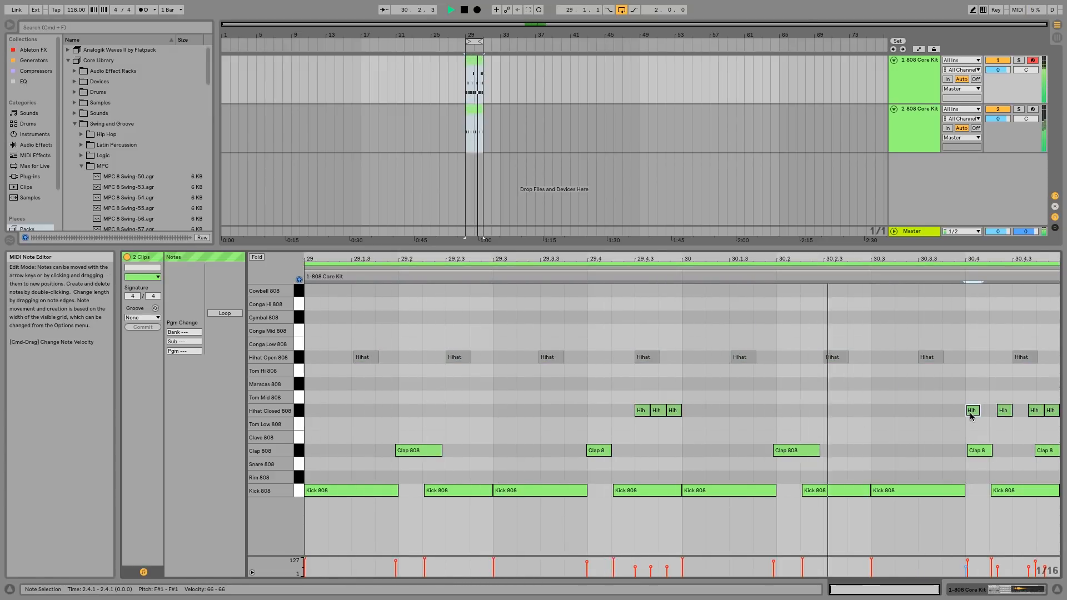
double_click(971, 411)
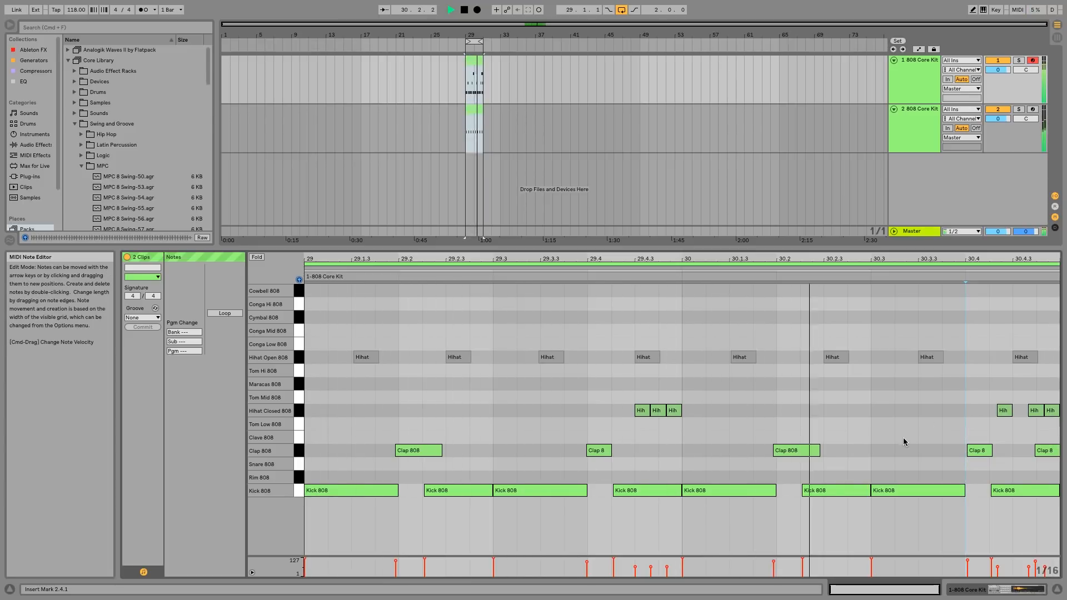
double_click(636, 491)
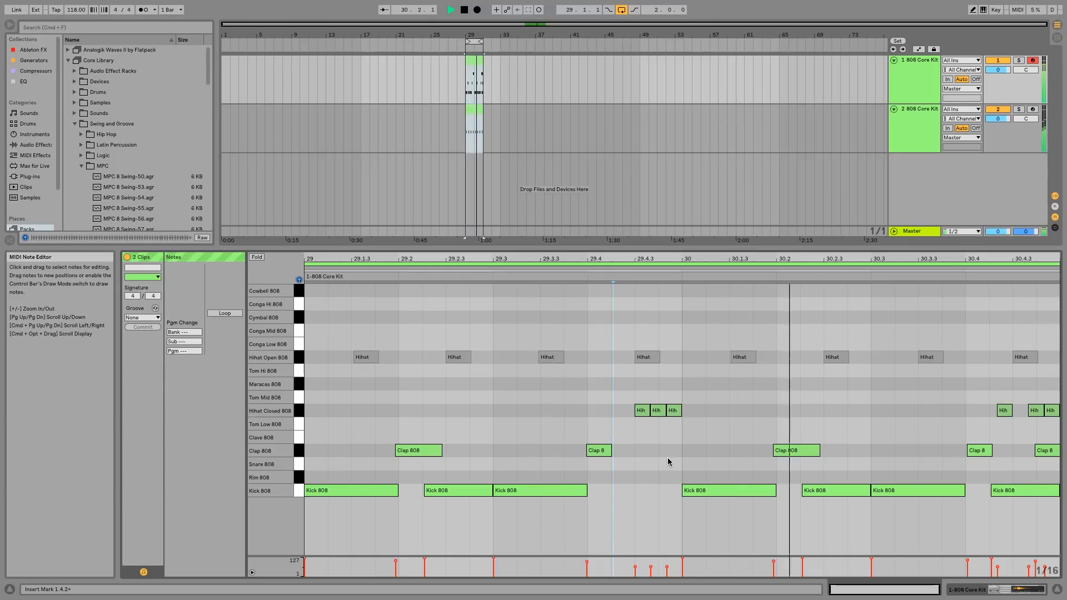
key(space)
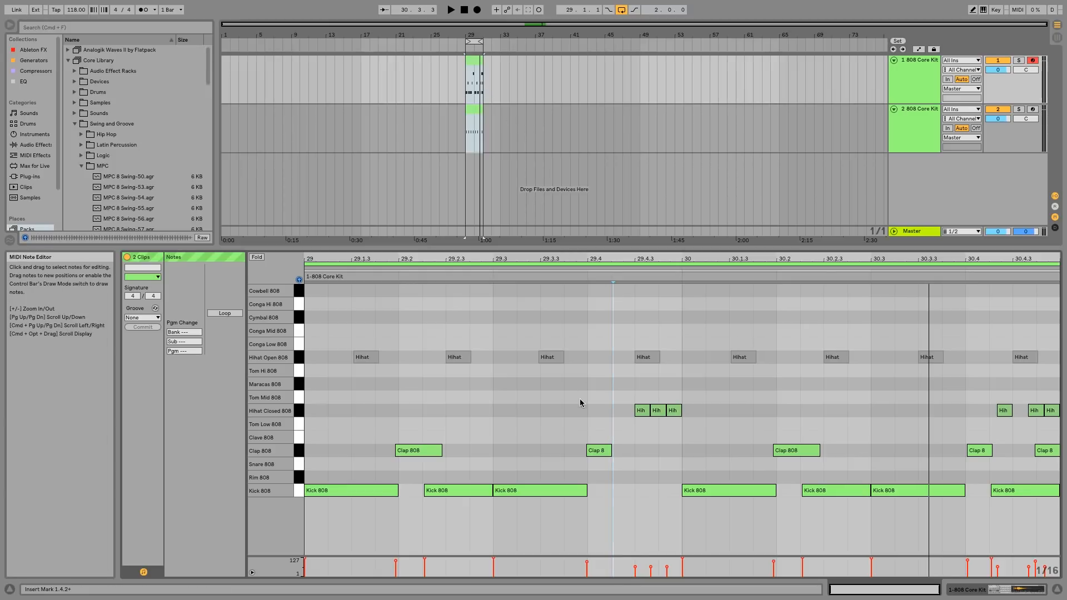
Show the 808 Core Kit devices, and open the second track's open hi-hat clip and its clip commands
click(1031, 585)
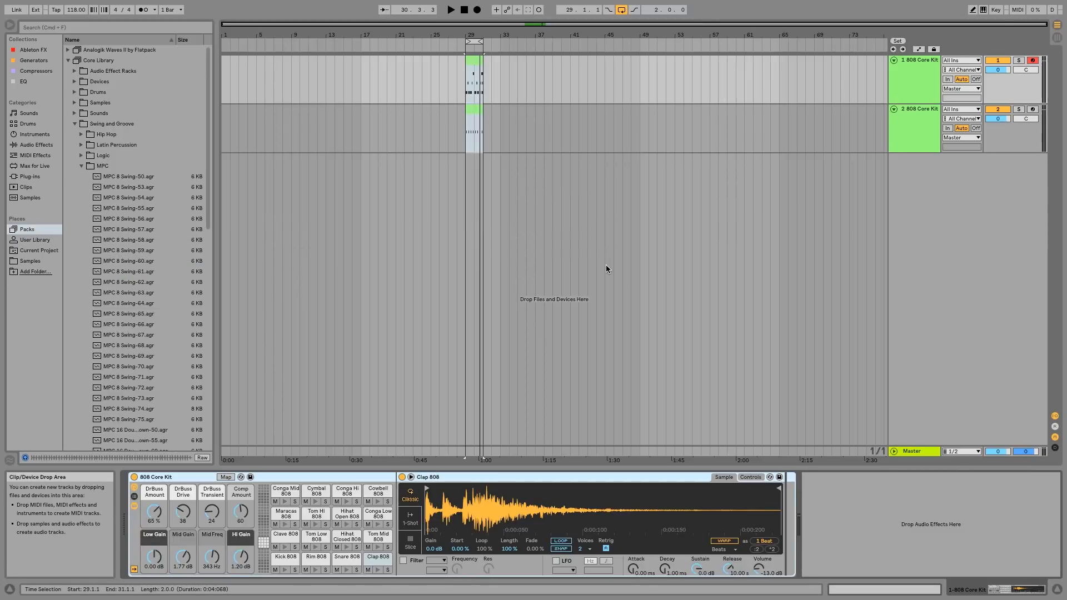
double_click(459, 114)
click(473, 111)
right_click(477, 108)
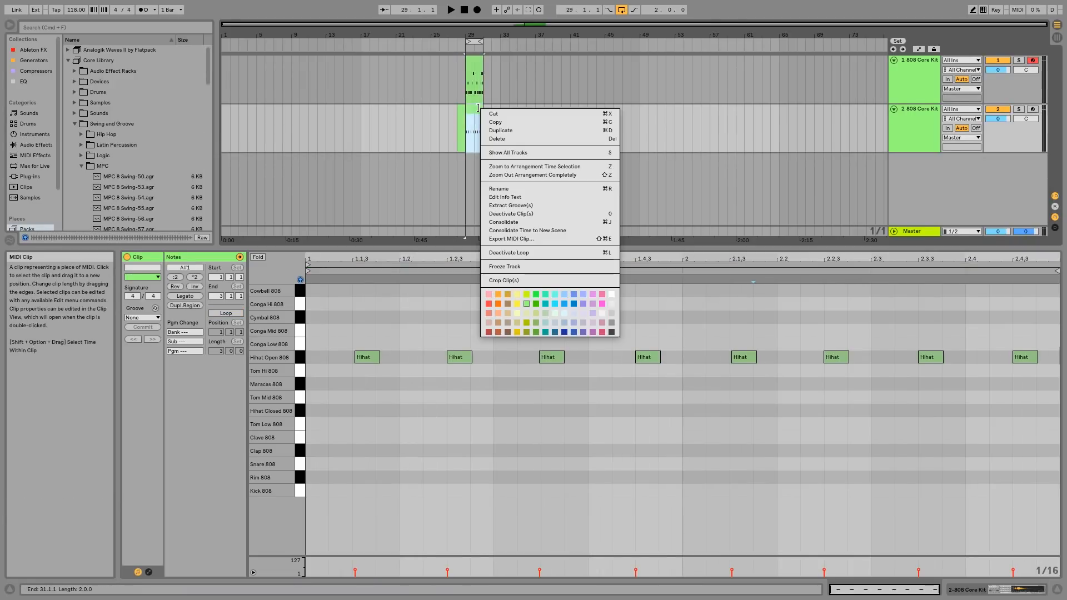